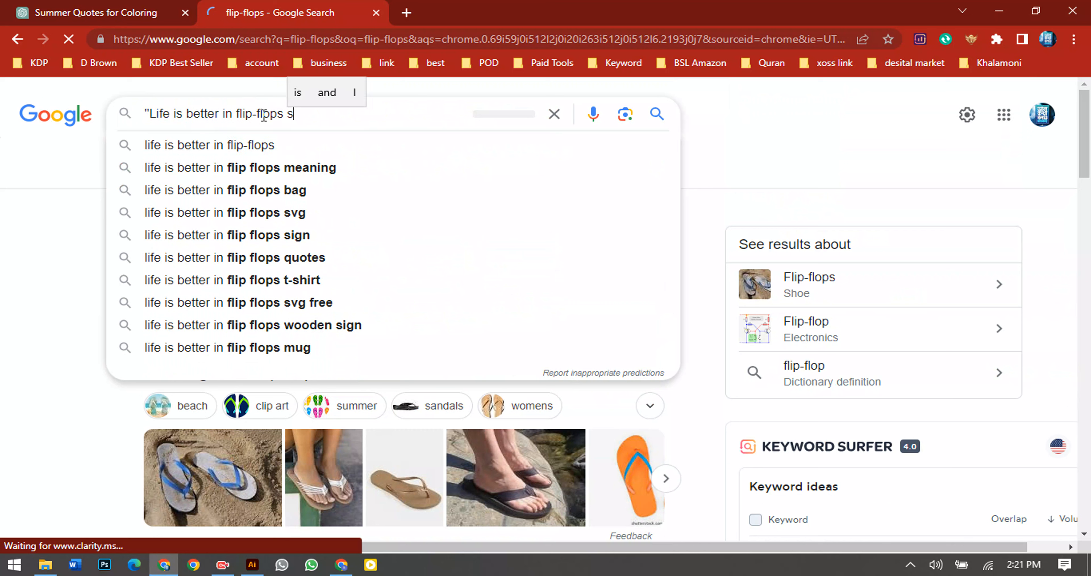
Step: Search Google for "Life is better in flip-flops summer coloring page" and show the image results
type("co")
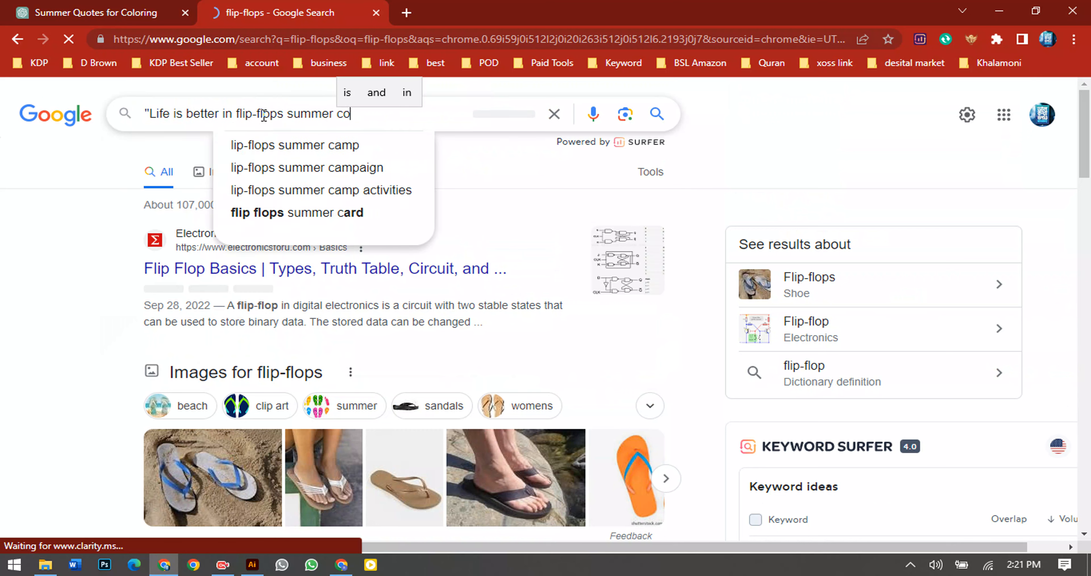
type("loring page")
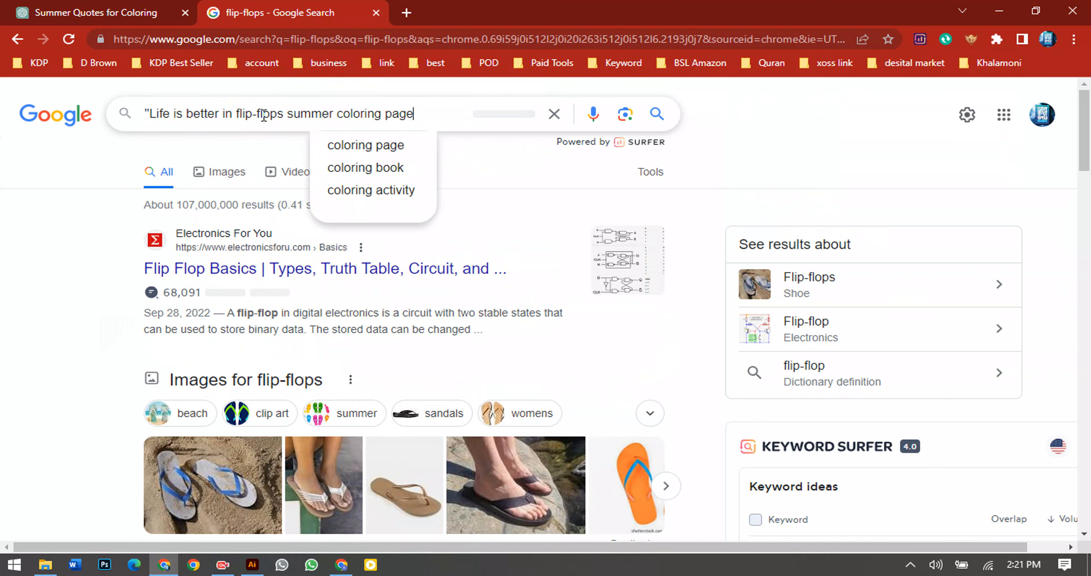
key("Return")
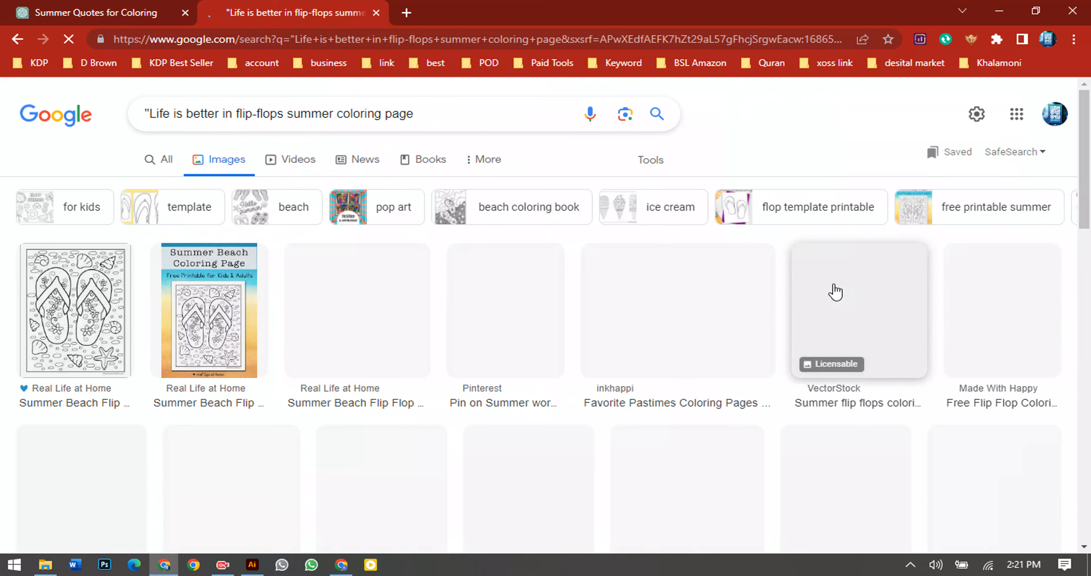
Step: Browse the image results for flip-flop and summer coloring page designs to use as ideas
scroll(703, 347, "down", 5)
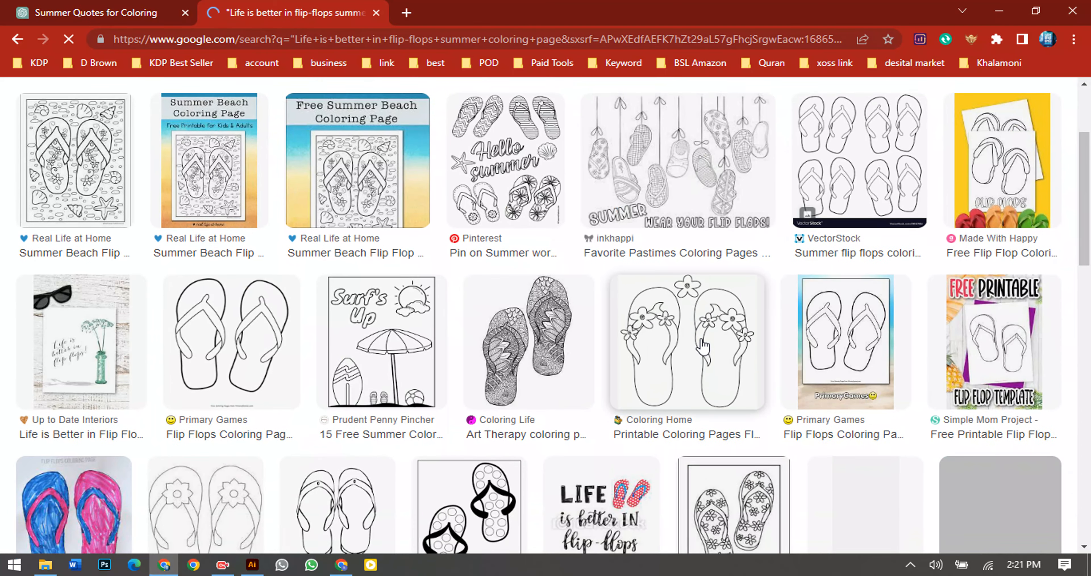
scroll(701, 345, "down", 7)
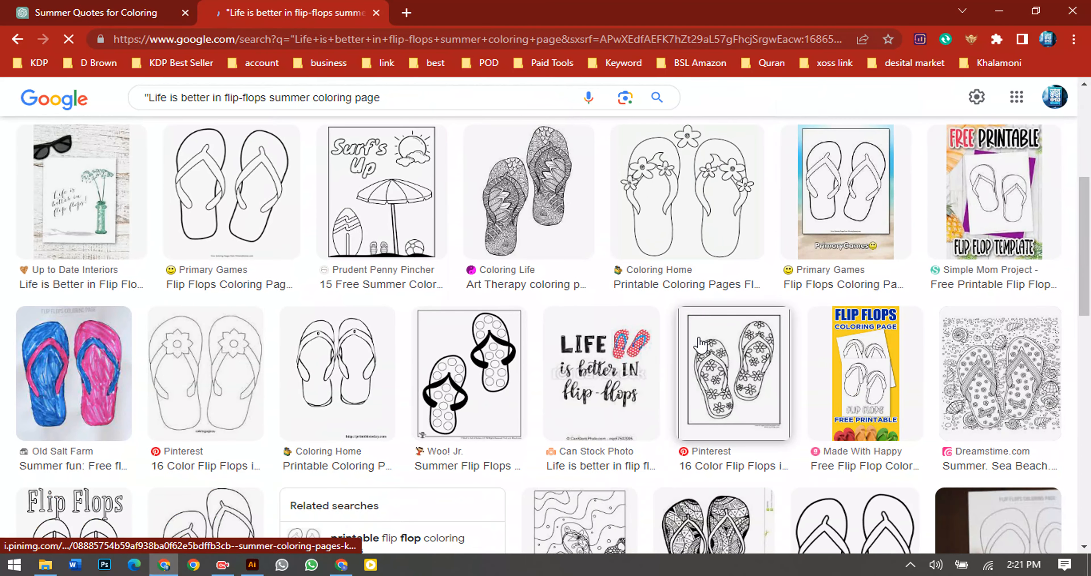
scroll(697, 344, "down", 3)
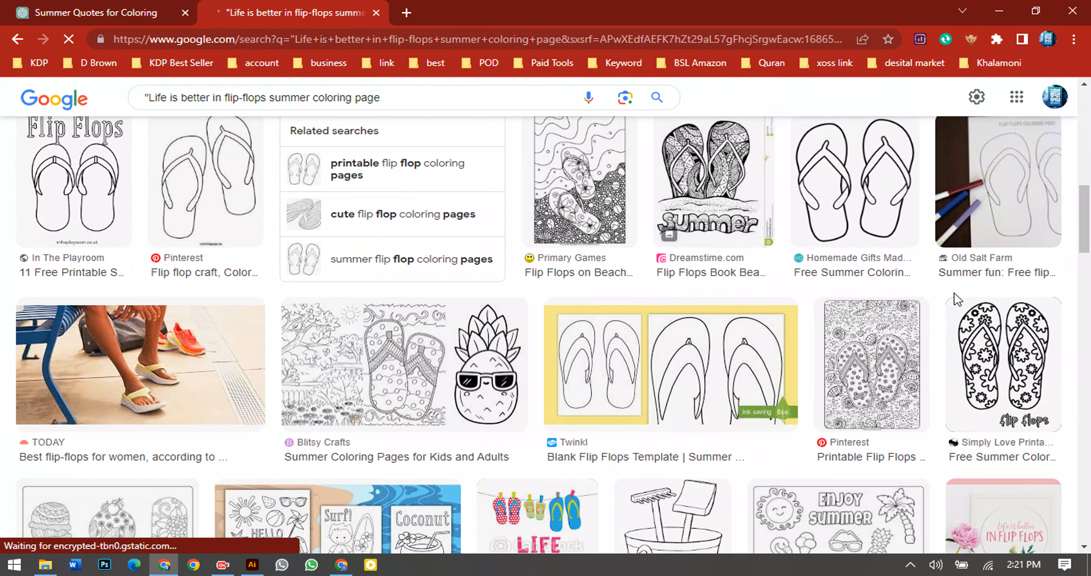
scroll(746, 271, "down", 6)
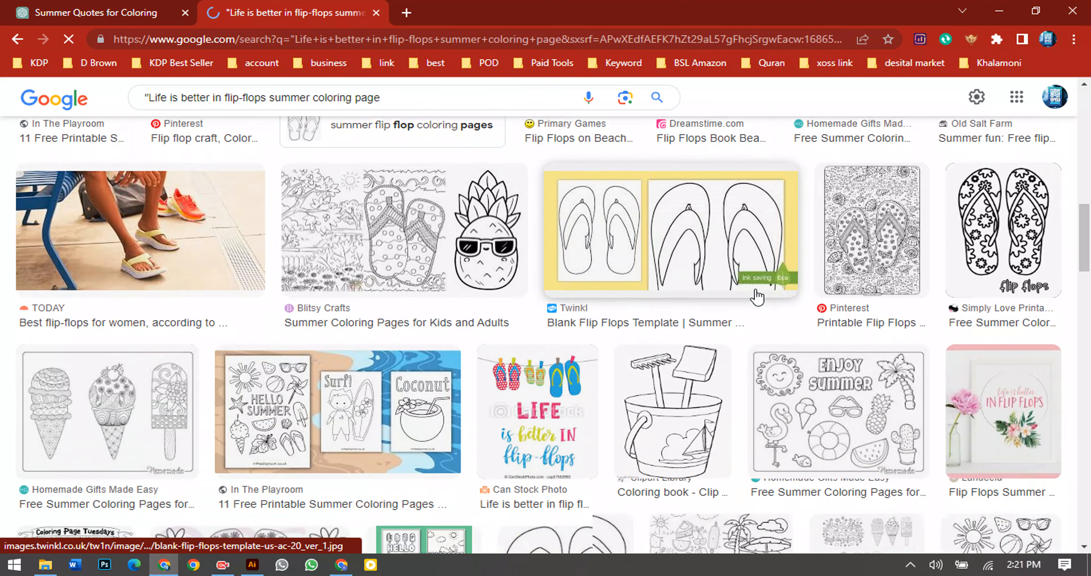
scroll(754, 304, "down", 1)
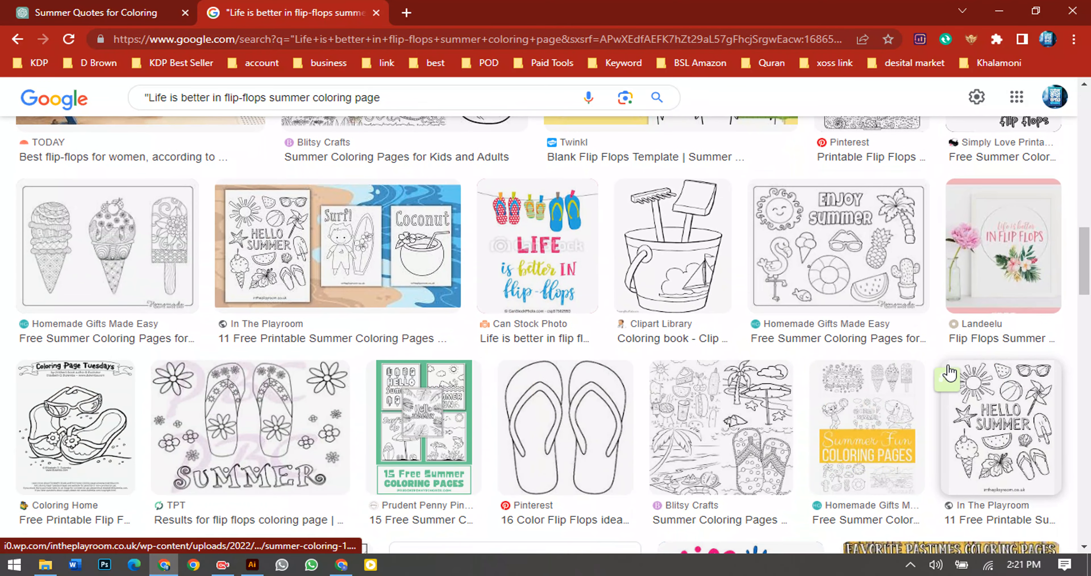
scroll(949, 372, "down", 3)
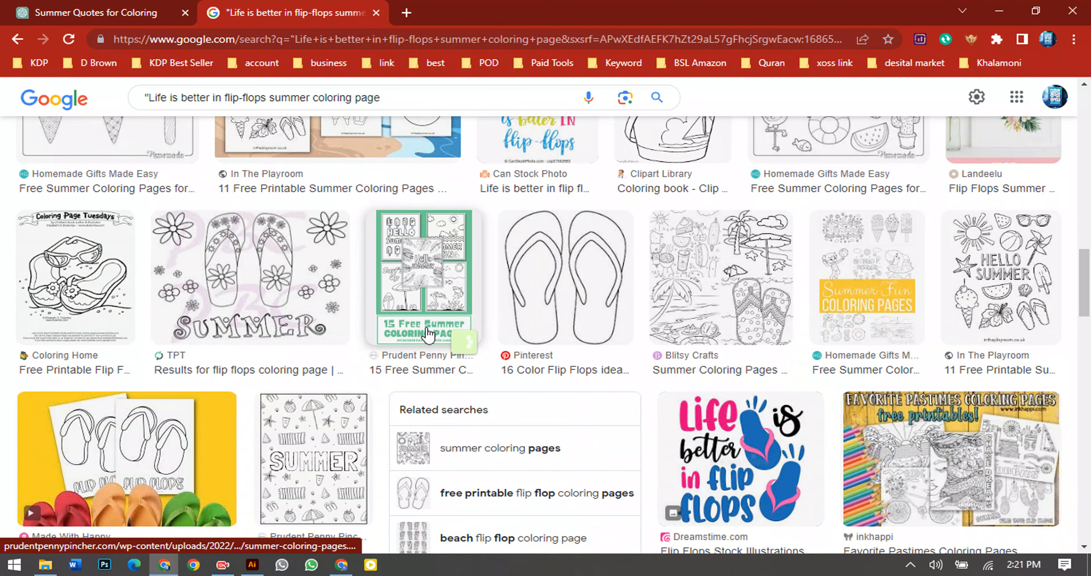
scroll(462, 341, "down", 3)
scroll(306, 254, "down", 3)
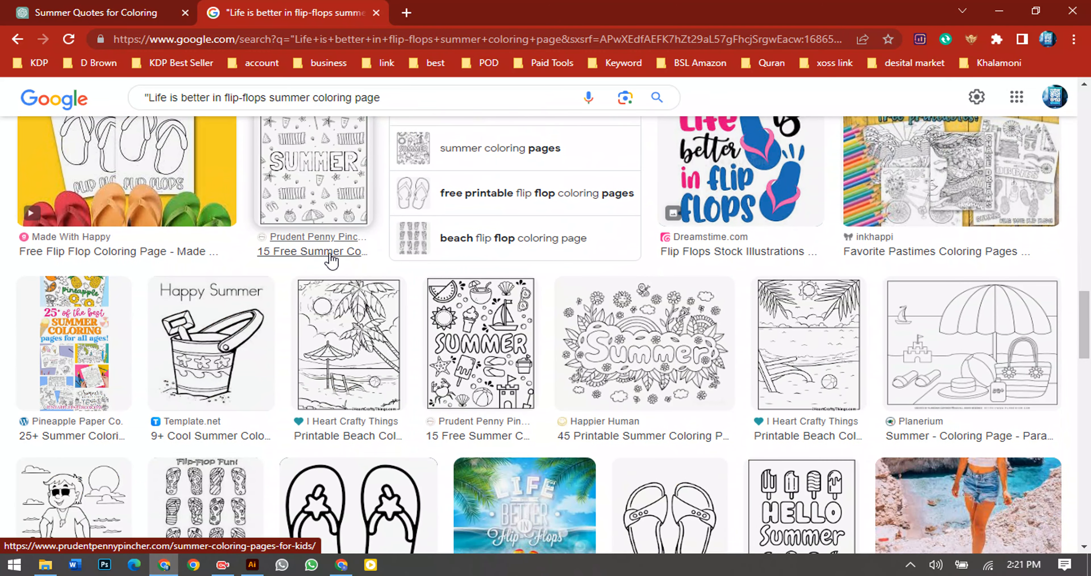
scroll(804, 297, "down", 2)
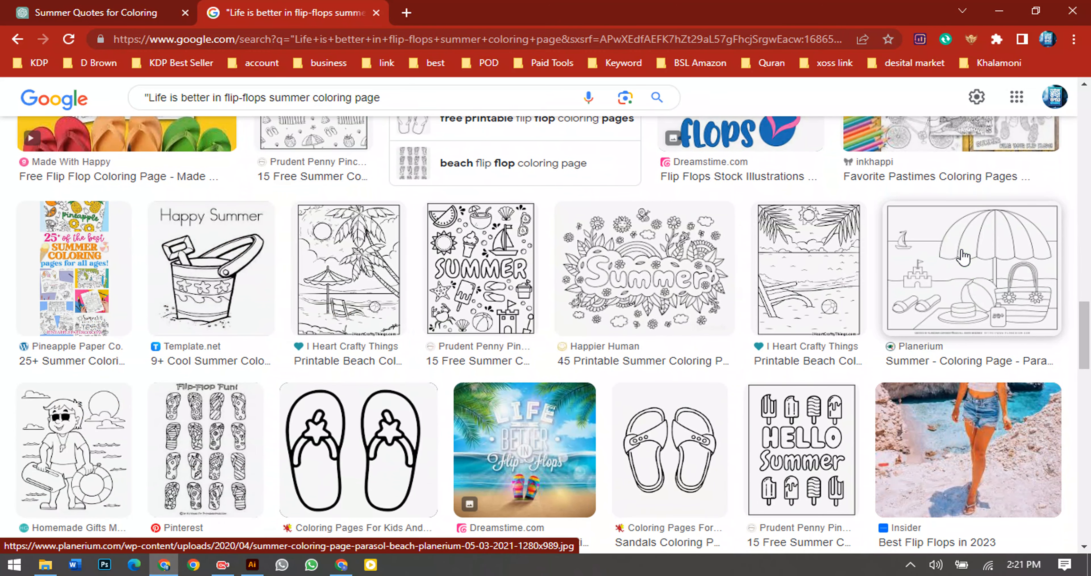
scroll(342, 420, "down", 3)
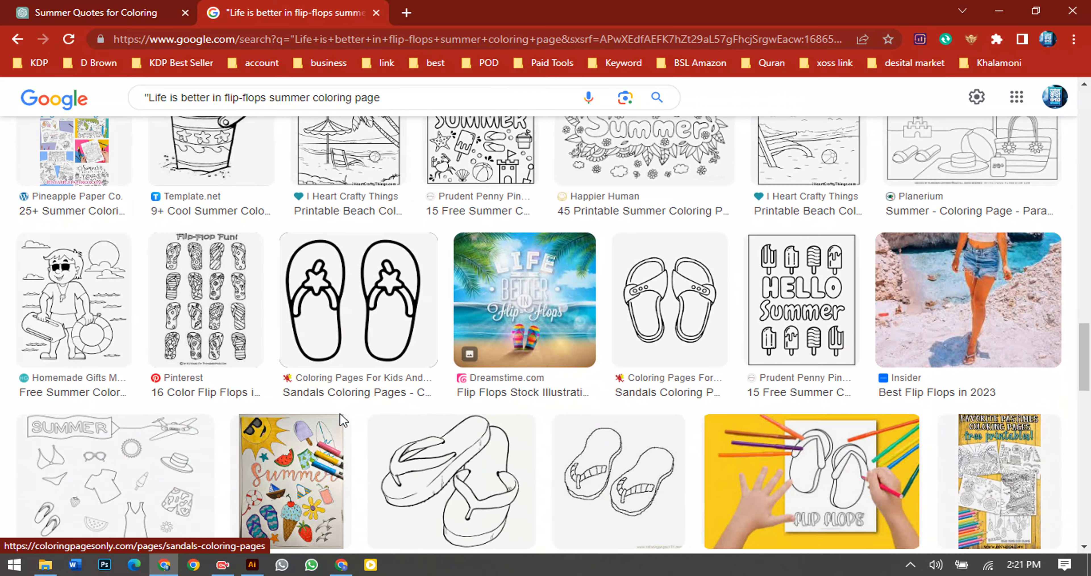
scroll(342, 420, "down", 6)
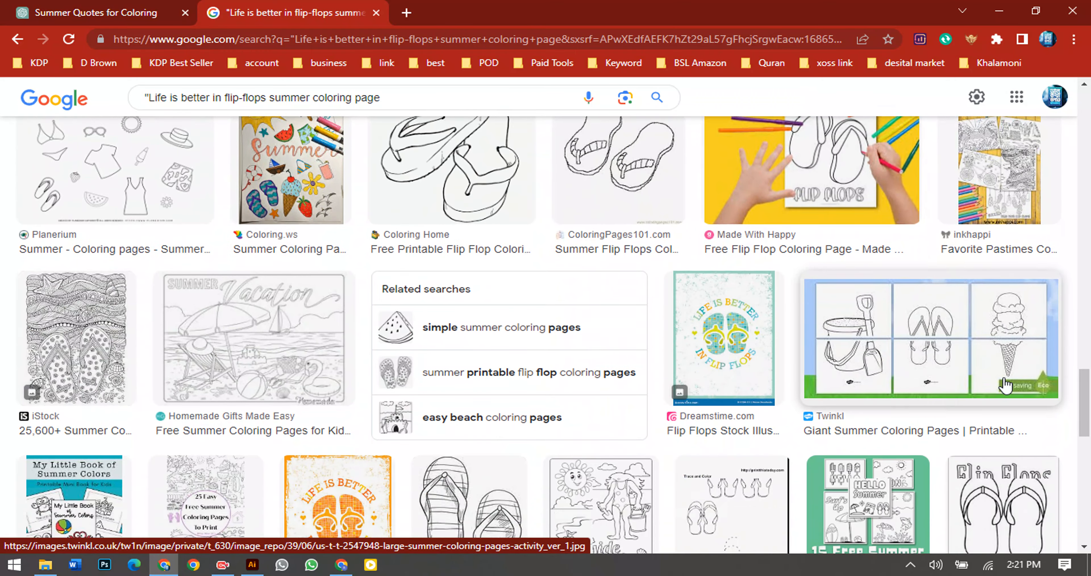
scroll(999, 385, "down", 4)
scroll(788, 388, "down", 5)
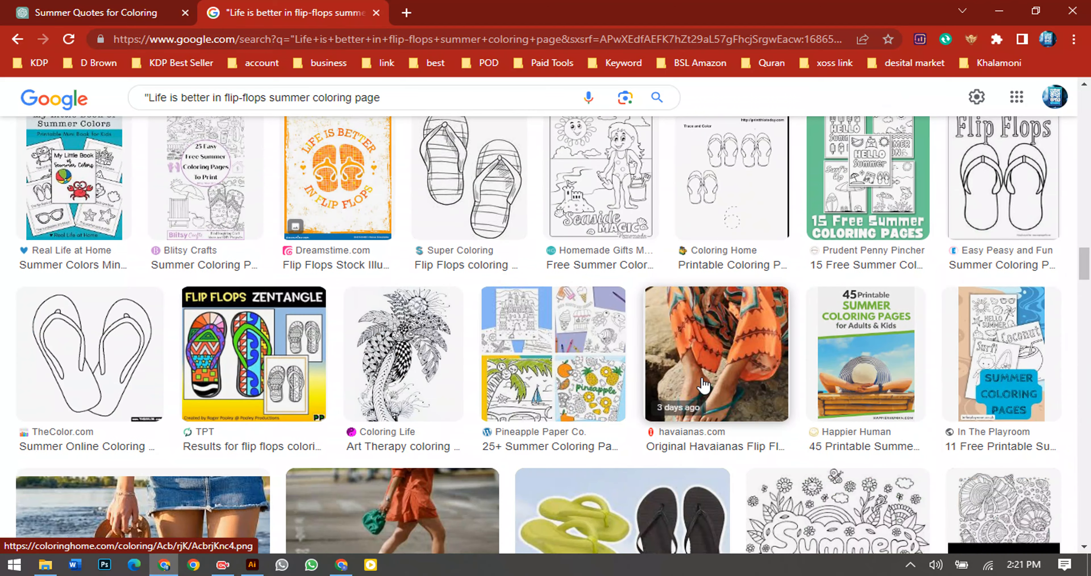
scroll(728, 370, "down", 3)
scroll(732, 372, "down", 6)
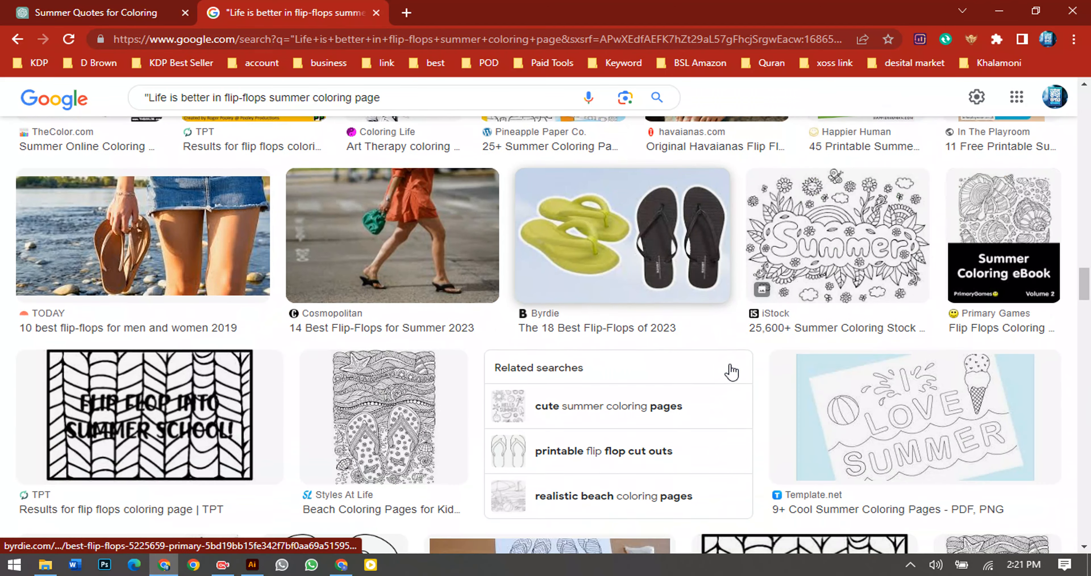
scroll(747, 419, "down", 8)
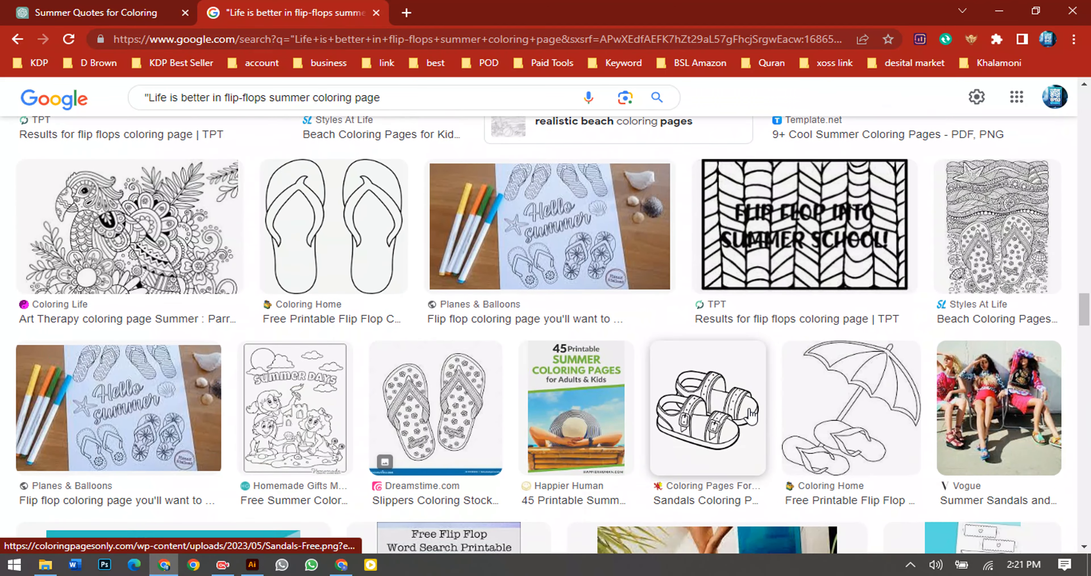
scroll(733, 402, "down", 3)
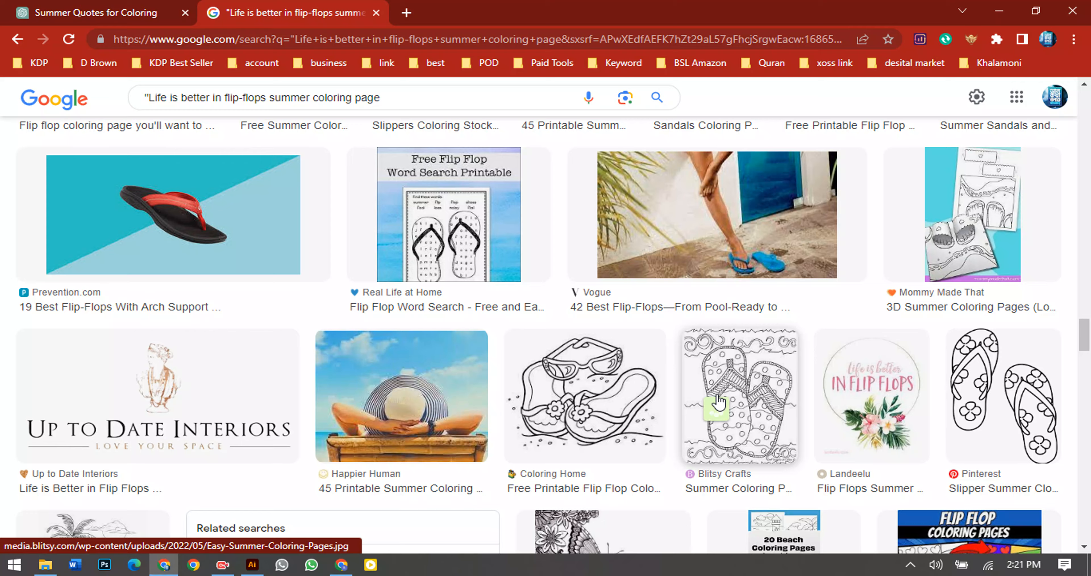
scroll(720, 398, "down", 6)
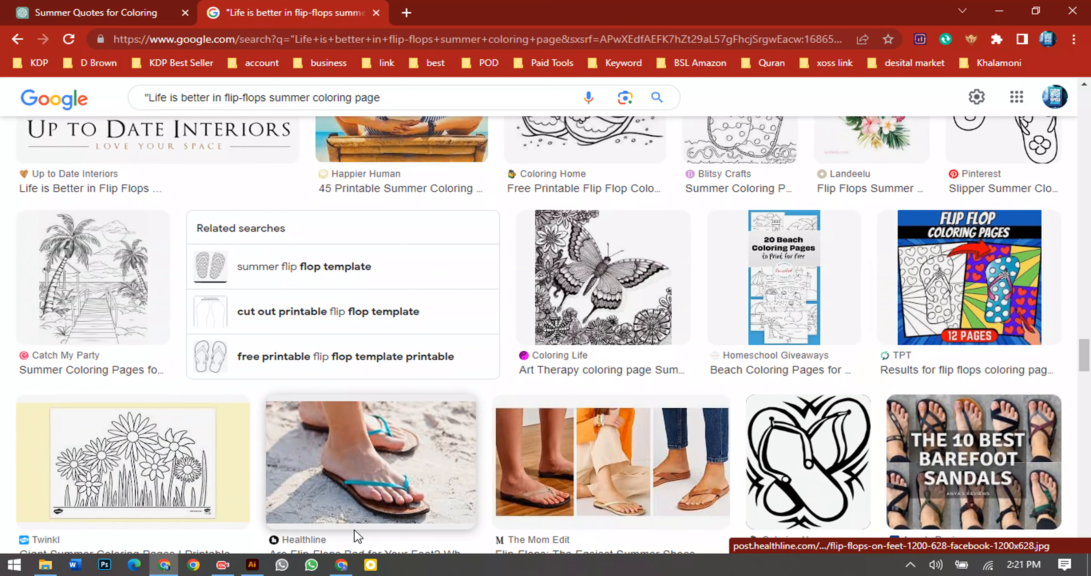
Step: Switch to the Freepik tab in the other browser window, search for "flip-flops on summer" and limit the results to vectors
left_click(341, 564)
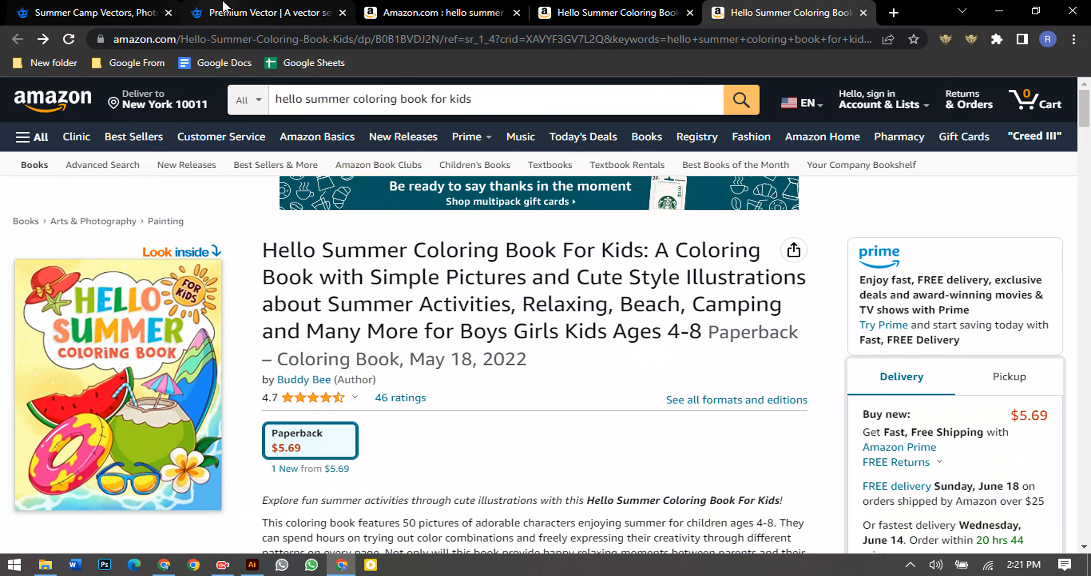
left_click(80, 11)
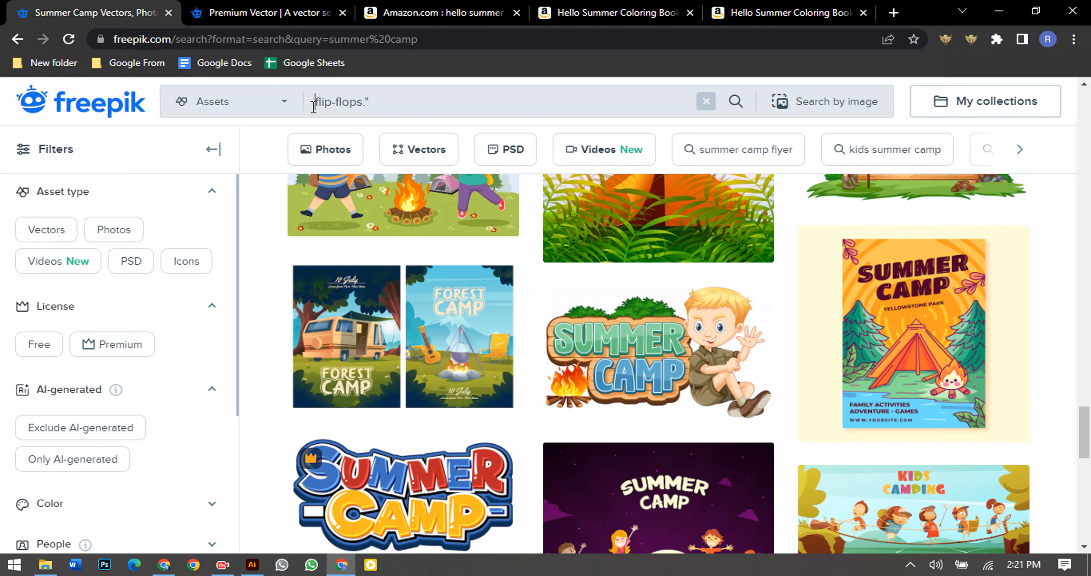
key("Right")
key("Right")
key("Right")
key("Right")
key("Right")
key("Right")
key("Right")
key("Right")
key("Right")
type("s")
type("ummer ")
type(" on summer")
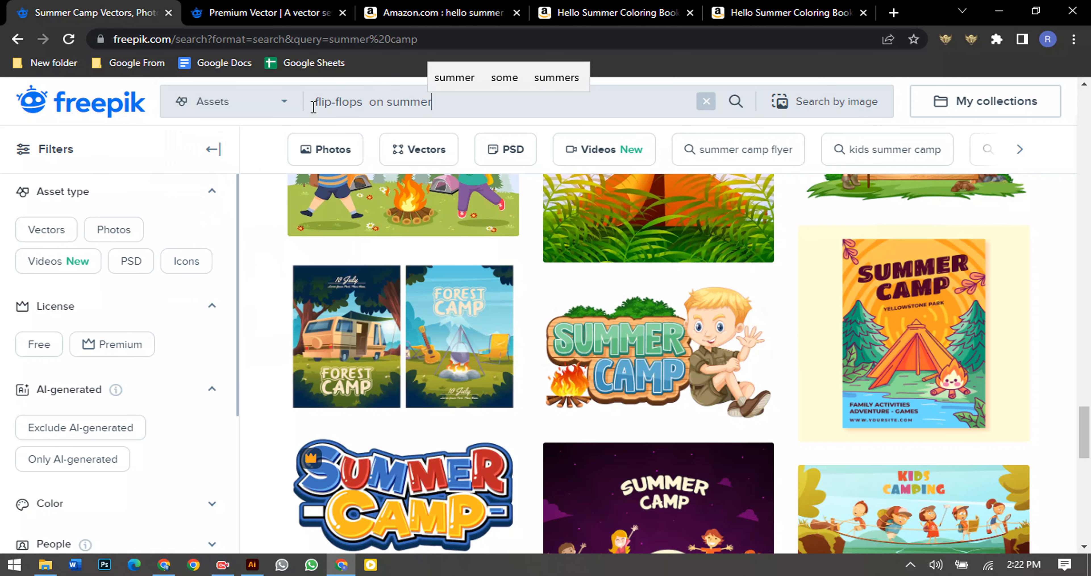
key("Return")
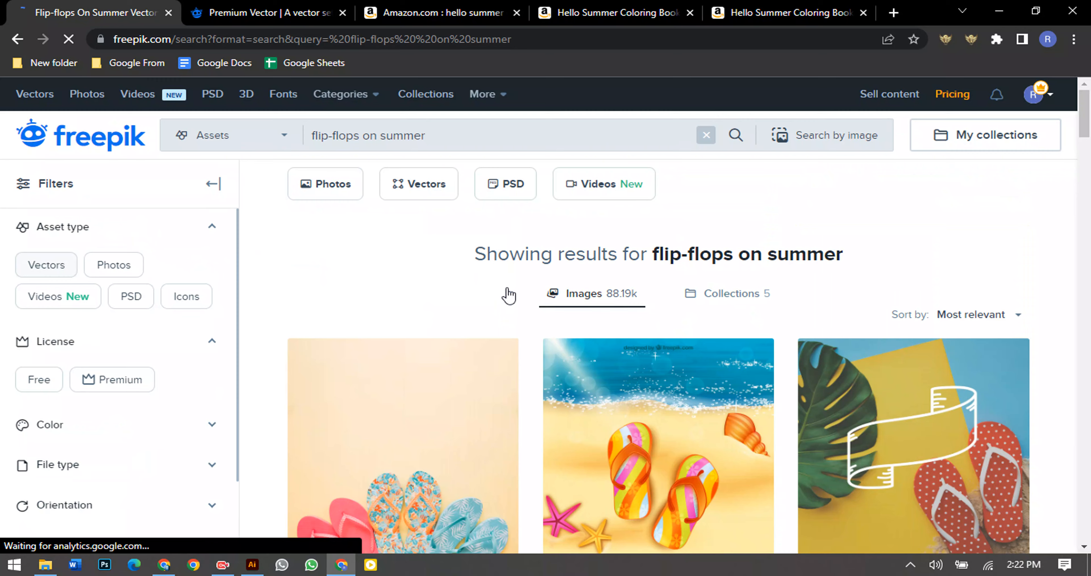
Step: Open the "Hello Summer" beach flip-flops vector and the "It's Summer Time" vector in separate new tabs
scroll(699, 335, "down", 8)
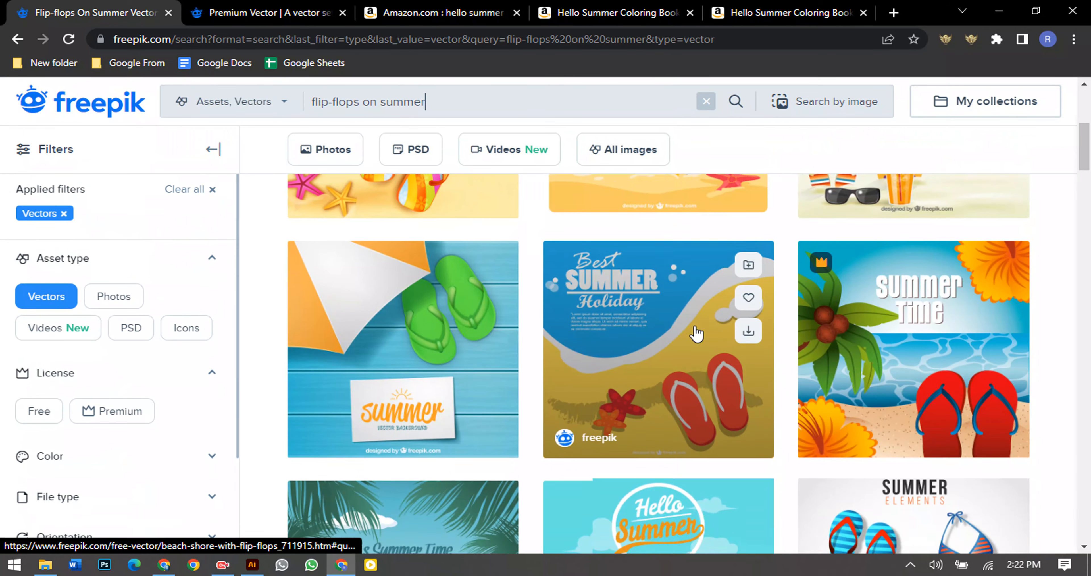
scroll(696, 334, "down", 2)
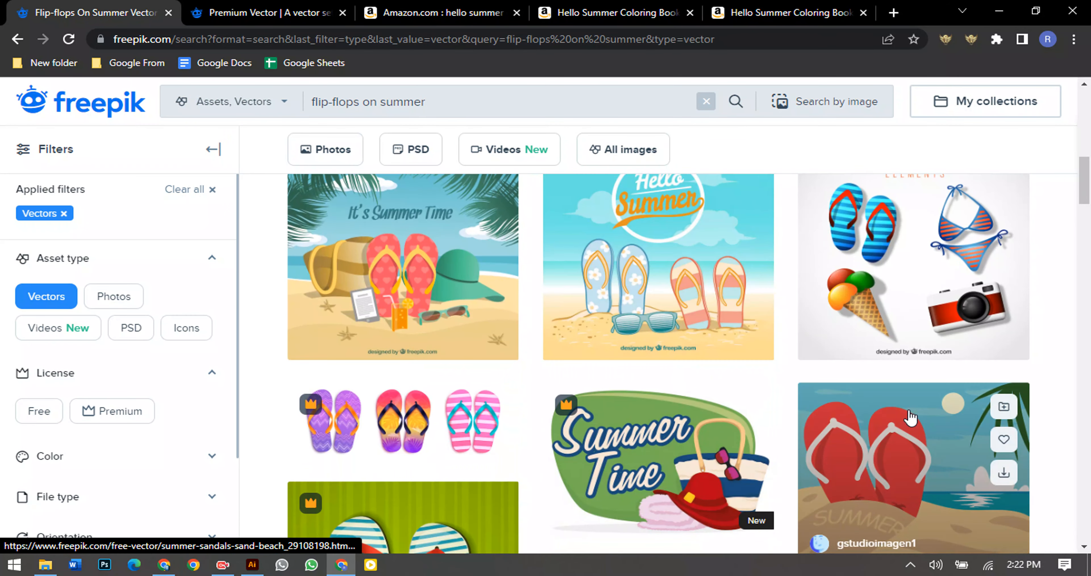
scroll(622, 404, "up", 2)
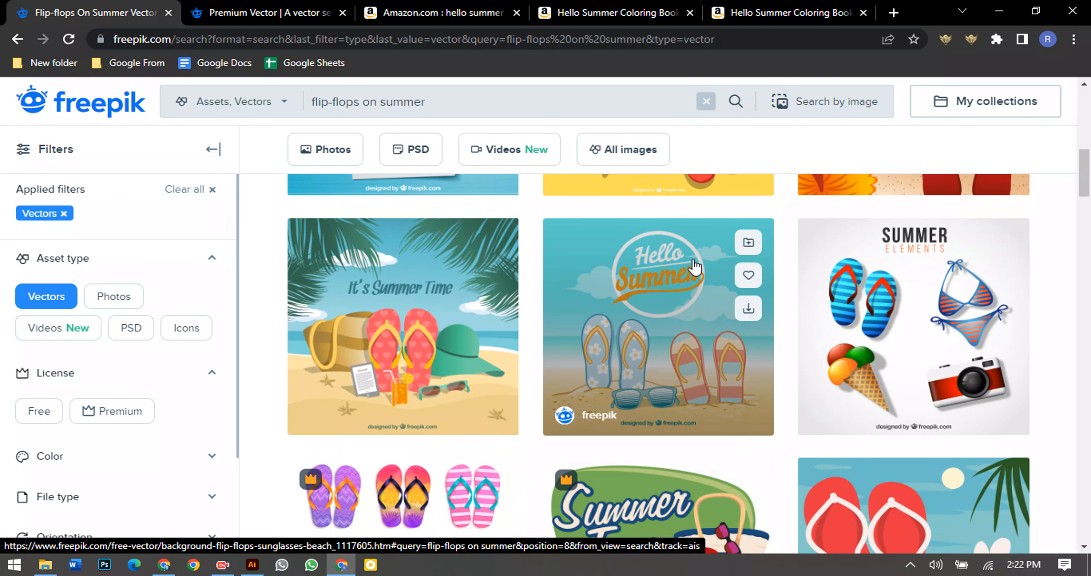
middle_click(669, 343)
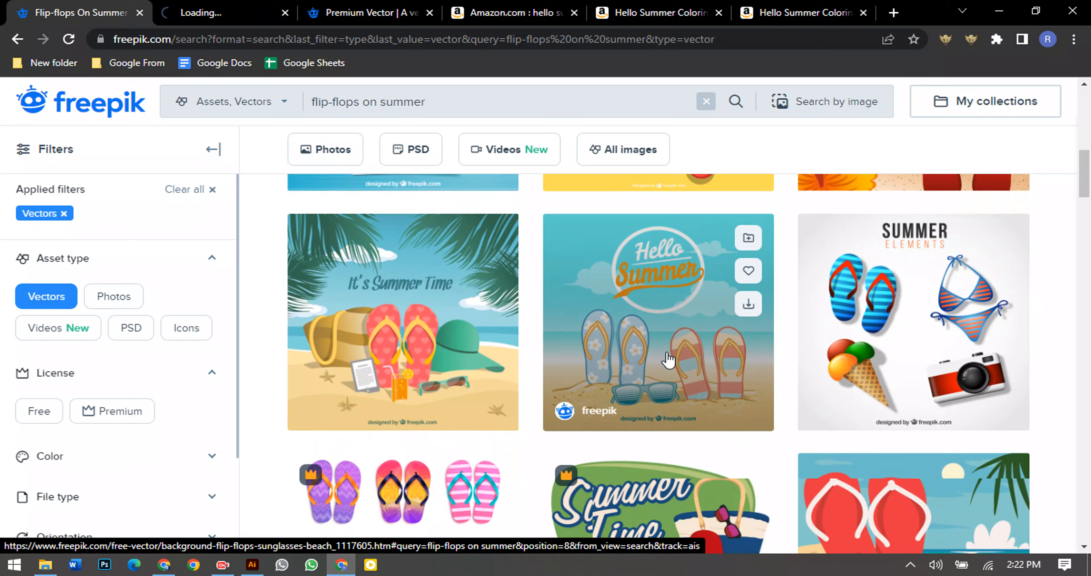
scroll(414, 296, "down", 2)
middle_click(427, 301)
Step: Open the palm-tree beach flip-flops vector and the beach vector with flip-flops and camera in separate new tabs
scroll(594, 411, "down", 4)
scroll(594, 411, "down", 4)
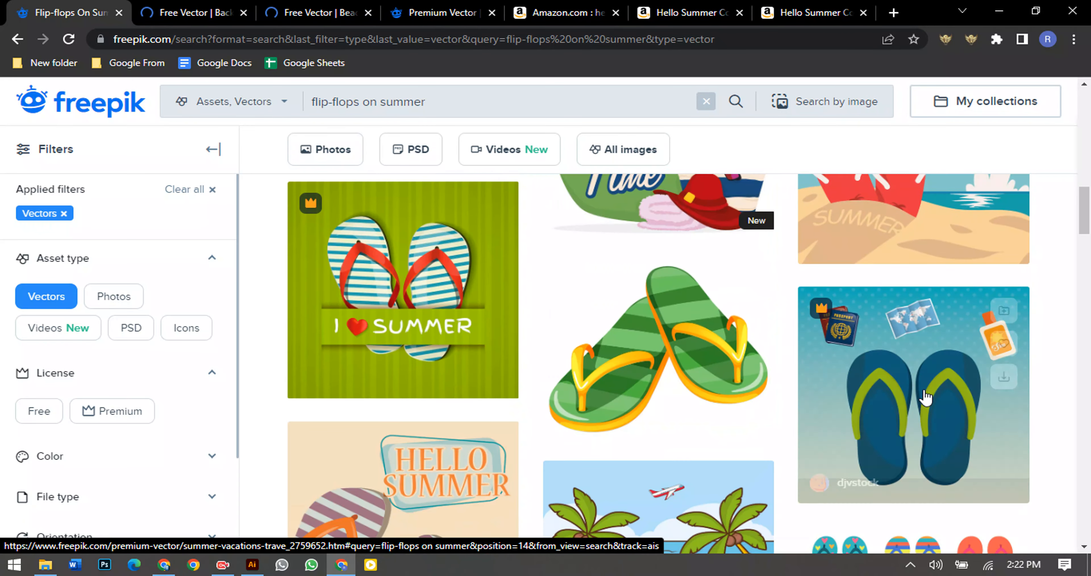
scroll(677, 440, "down", 7)
middle_click(656, 326)
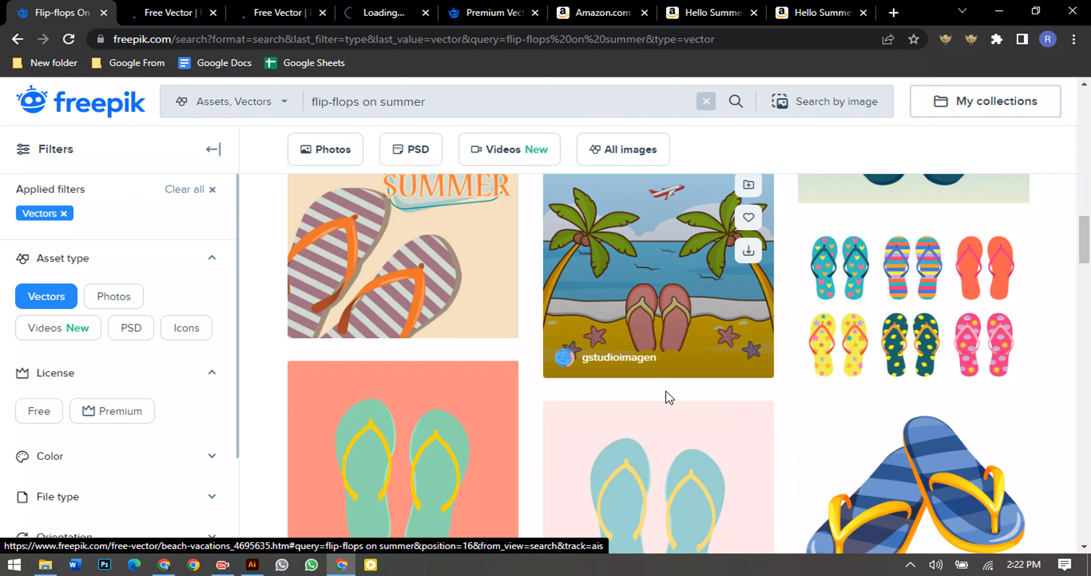
scroll(940, 419, "down", 12)
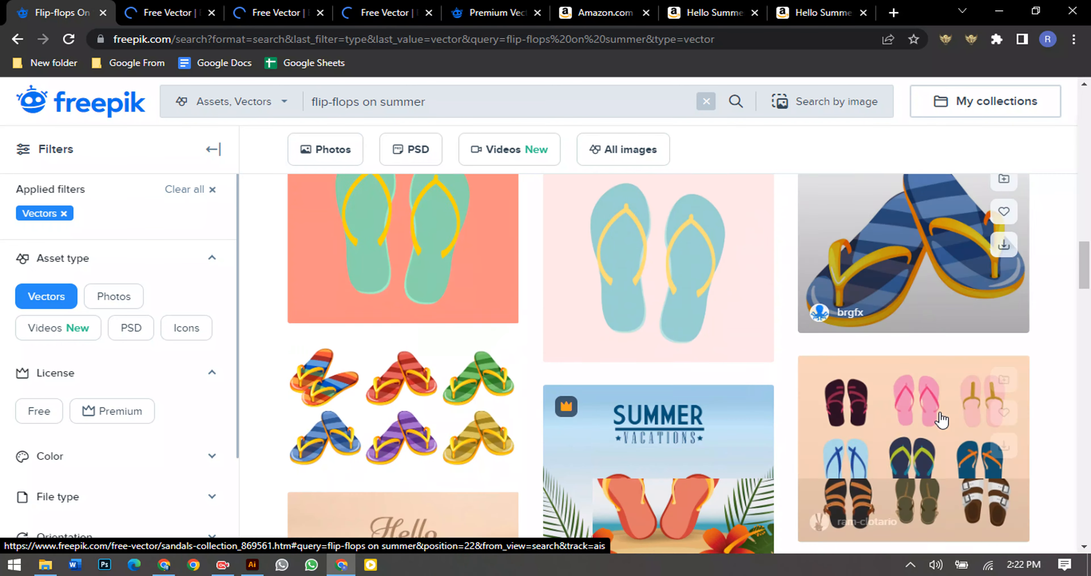
scroll(936, 421, "down", 6)
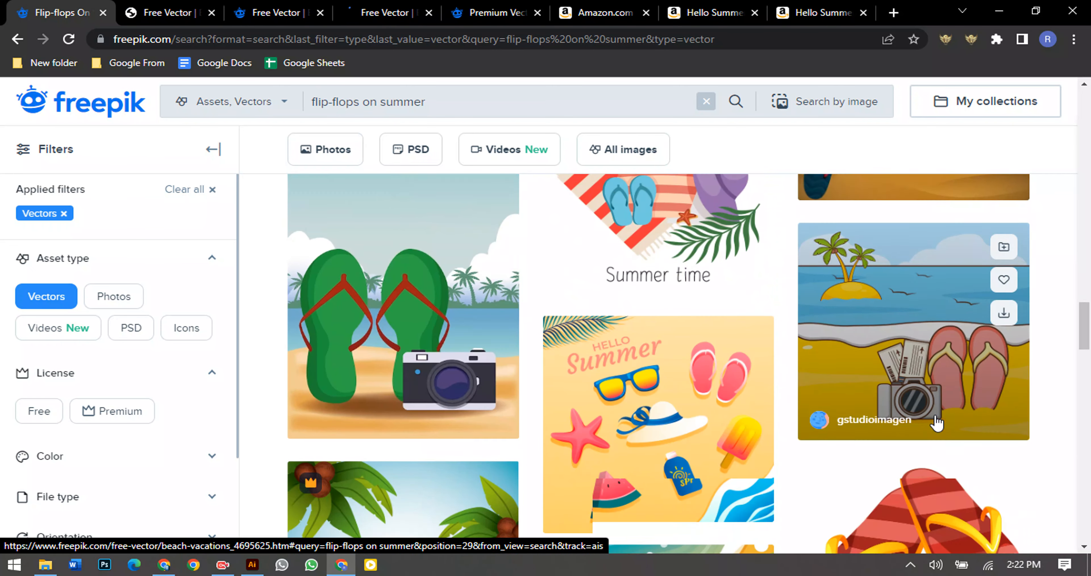
middle_click(917, 349)
Step: Open the "Hello Summer Background" vector with flip-flops and drink in a new tab and go to the next results page
scroll(917, 349, "down", 5)
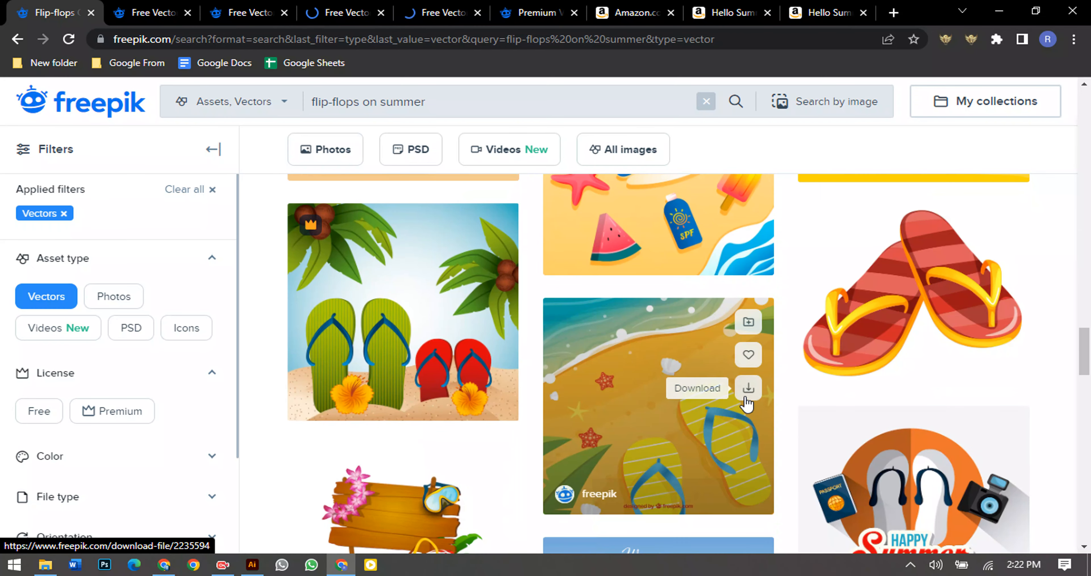
scroll(747, 404, "down", 7)
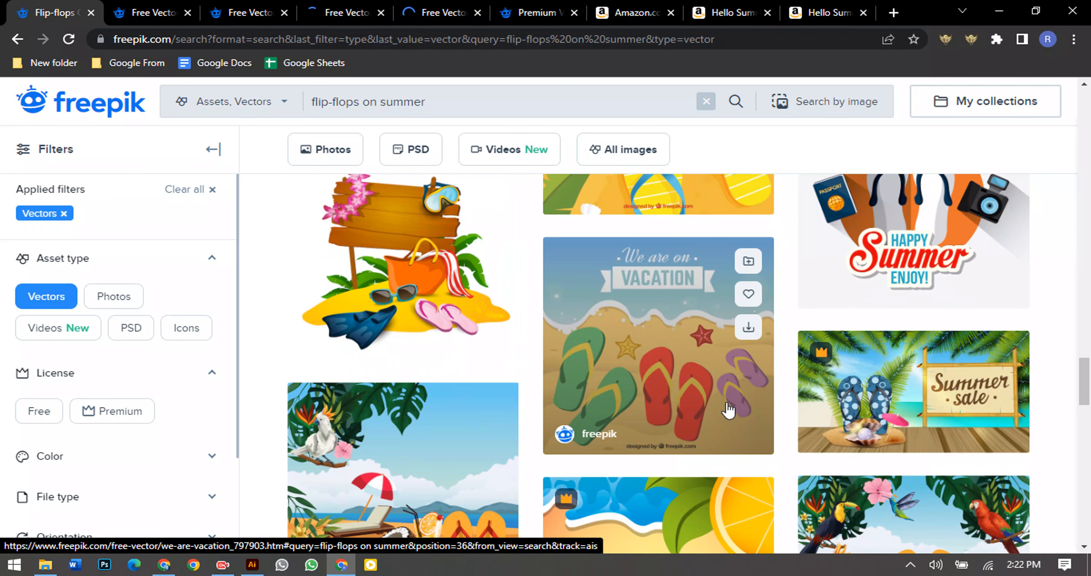
scroll(729, 410, "down", 15)
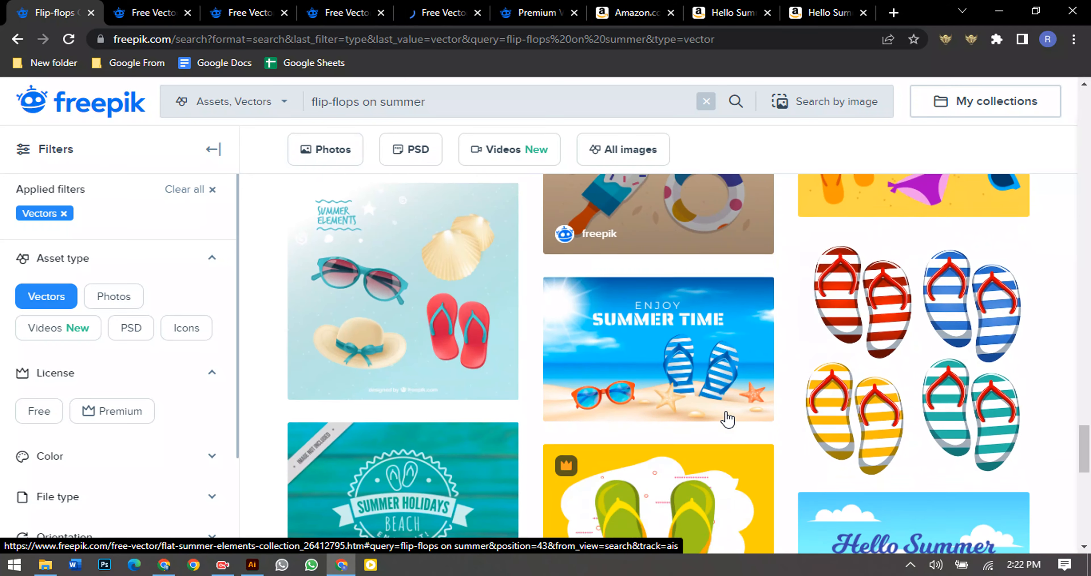
scroll(728, 419, "down", 8)
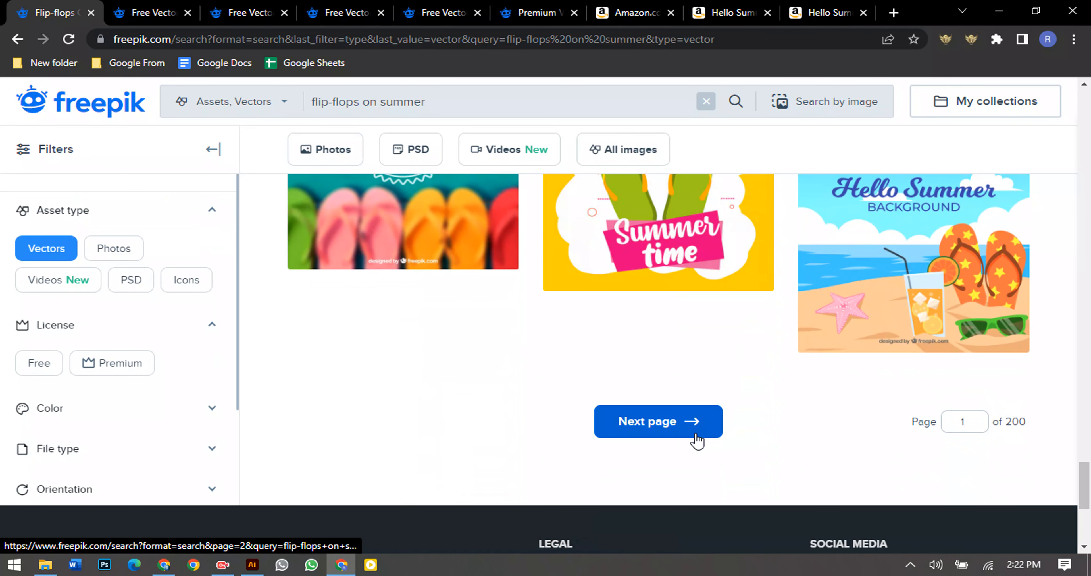
middle_click(911, 267)
left_click(648, 427)
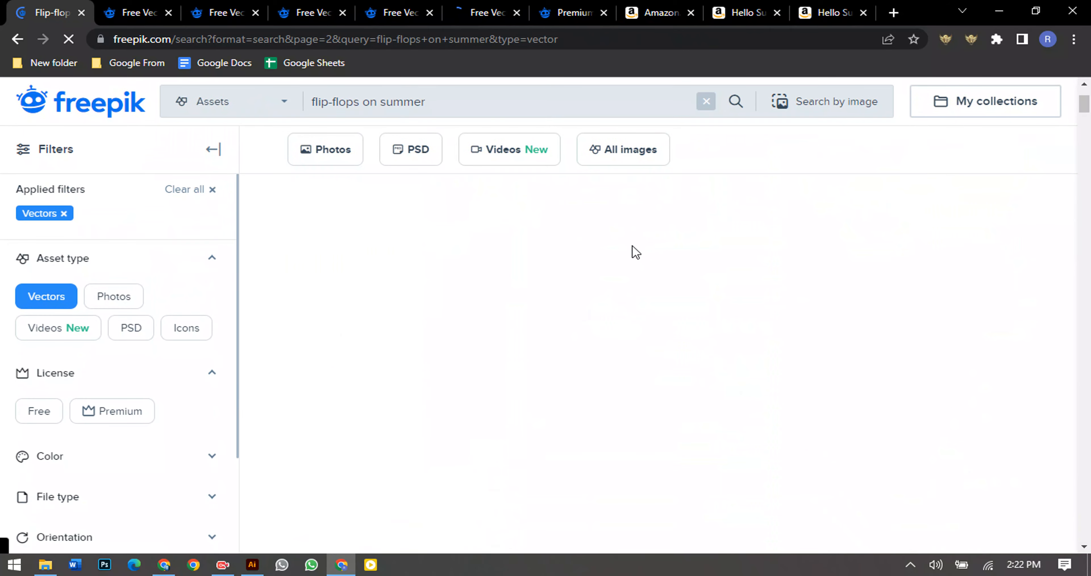
Step: Look through the second page of "flip-flops on summer" vector results for suitable illustrations
scroll(853, 325, "down", 3)
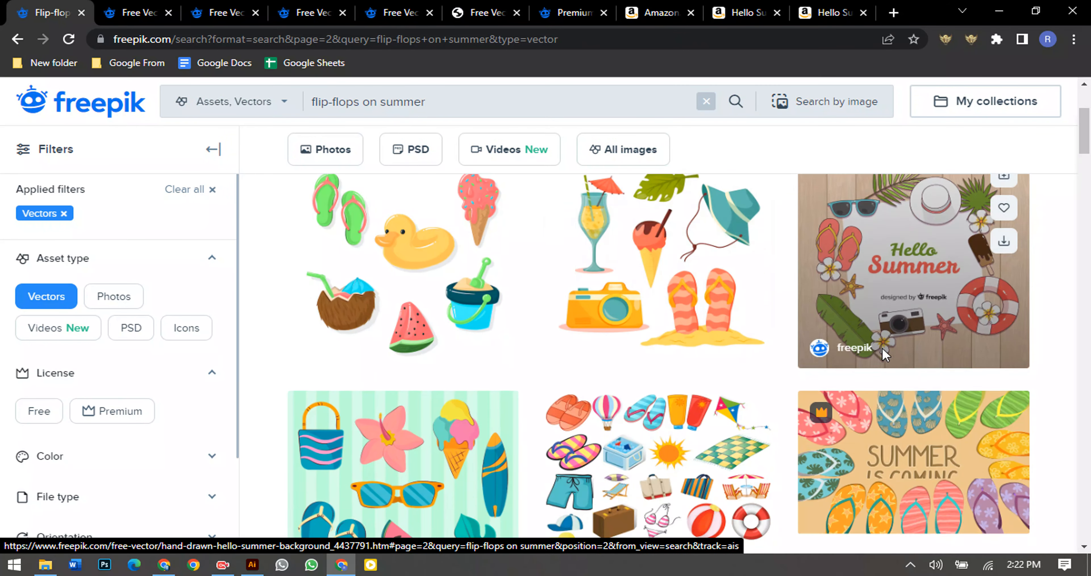
scroll(853, 325, "down", 6)
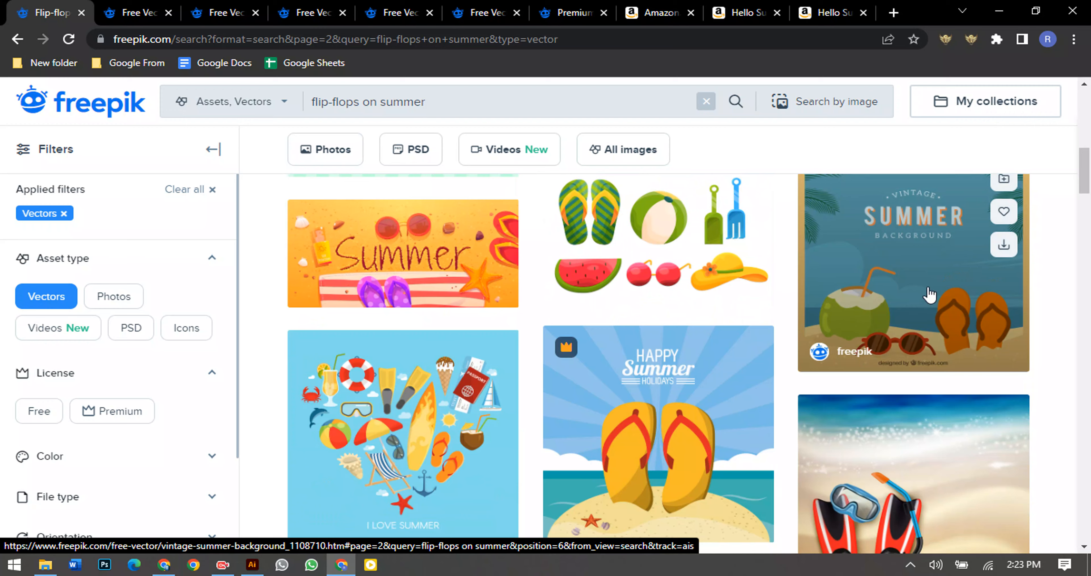
scroll(636, 425, "down", 5)
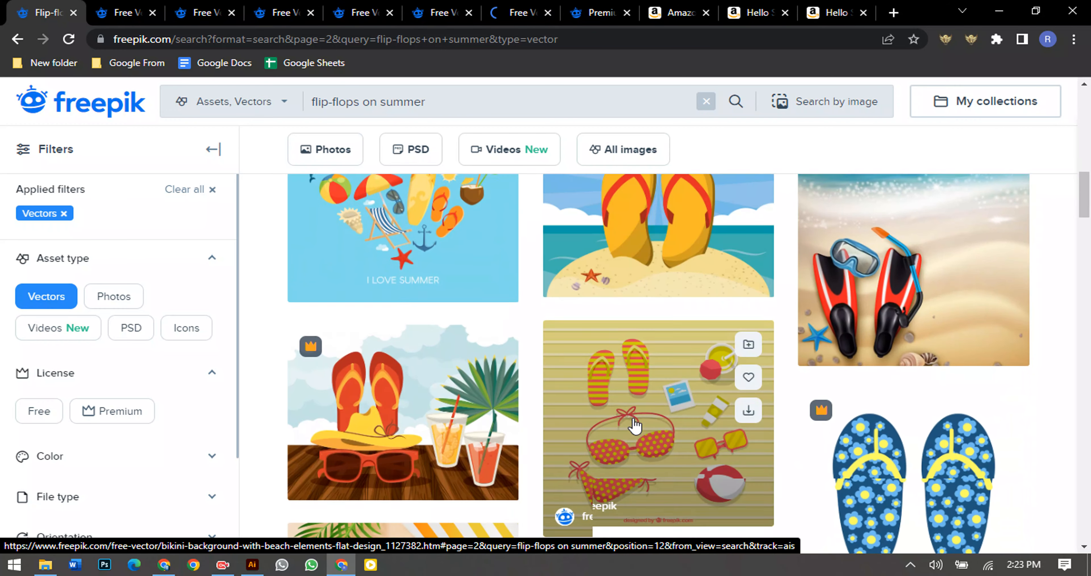
scroll(635, 426, "down", 3)
scroll(629, 389, "down", 10)
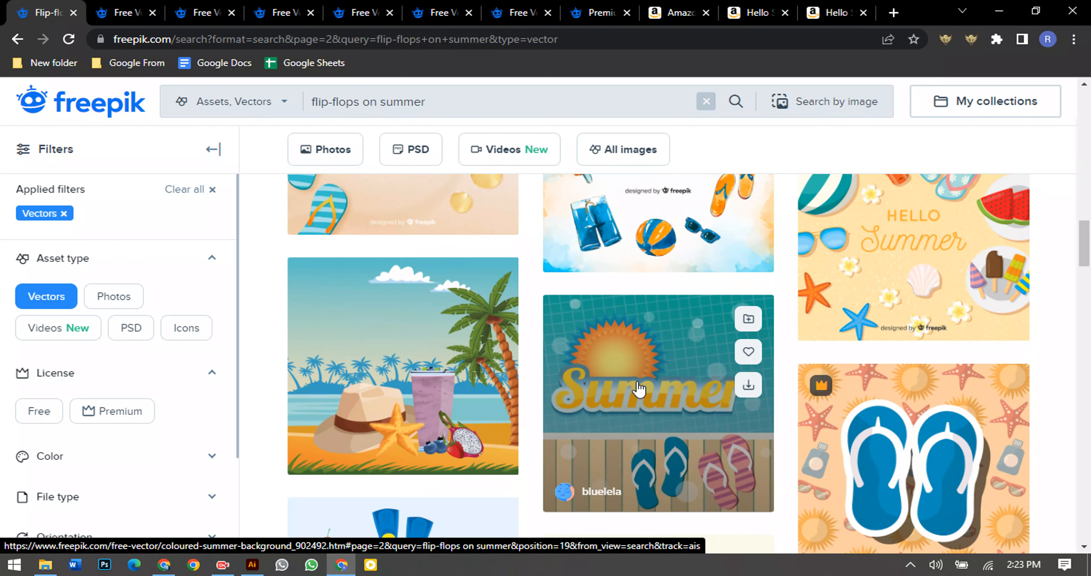
scroll(633, 377, "down", 13)
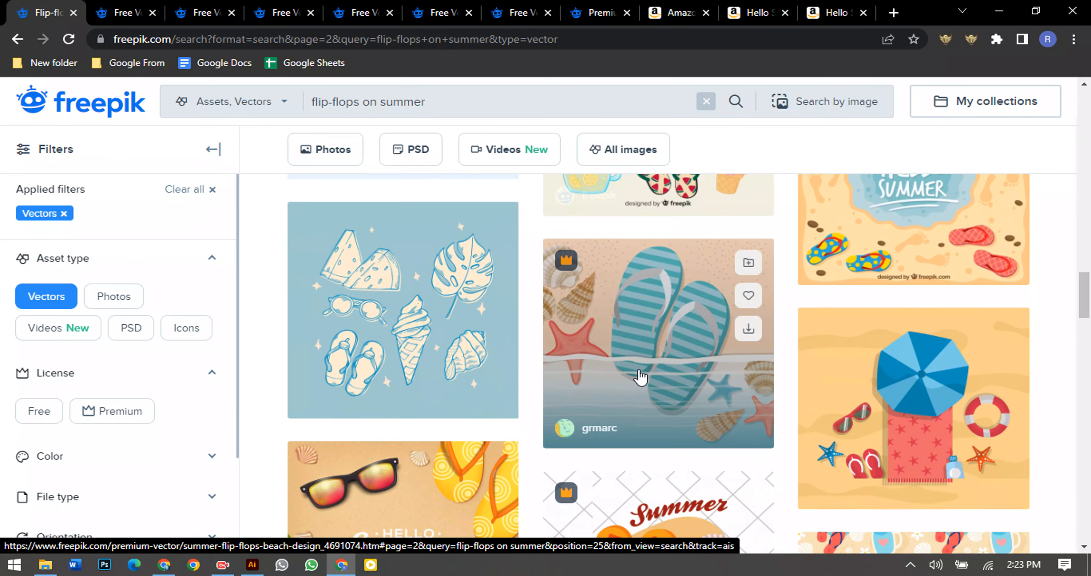
scroll(661, 397, "down", 12)
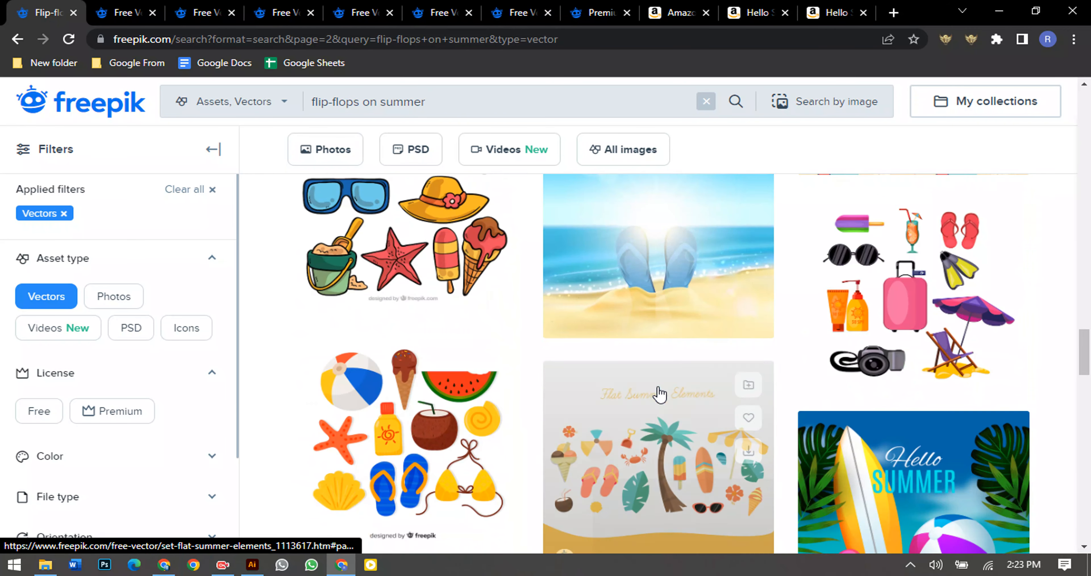
scroll(660, 392, "down", 7)
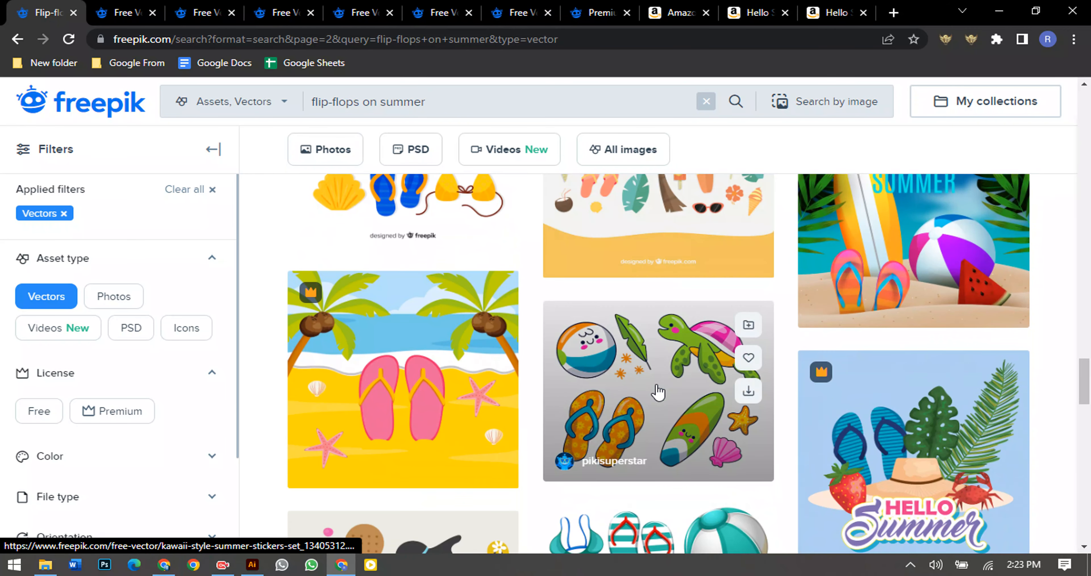
scroll(658, 380, "down", 10)
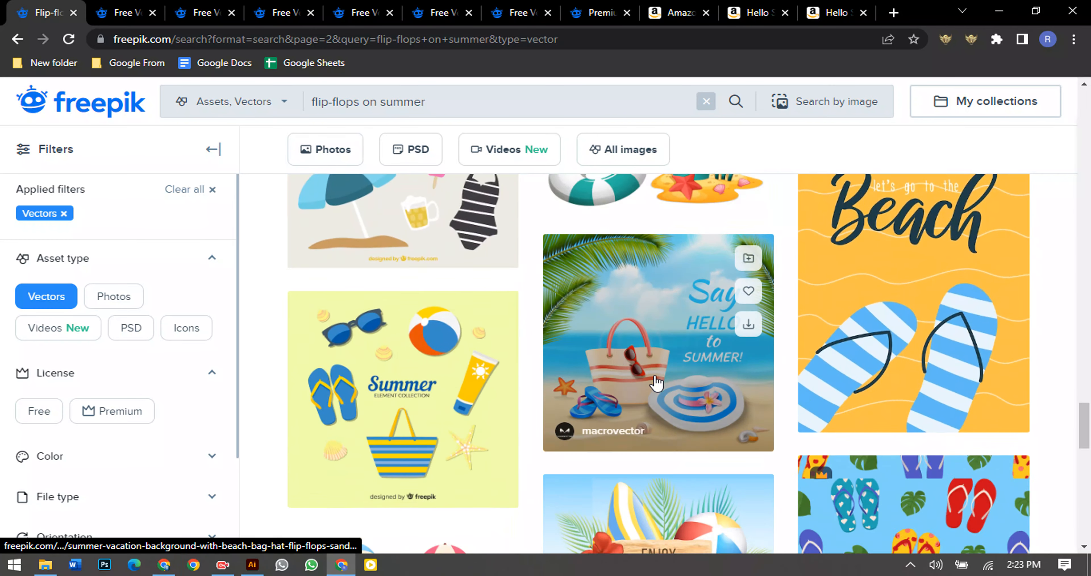
scroll(663, 393, "down", 14)
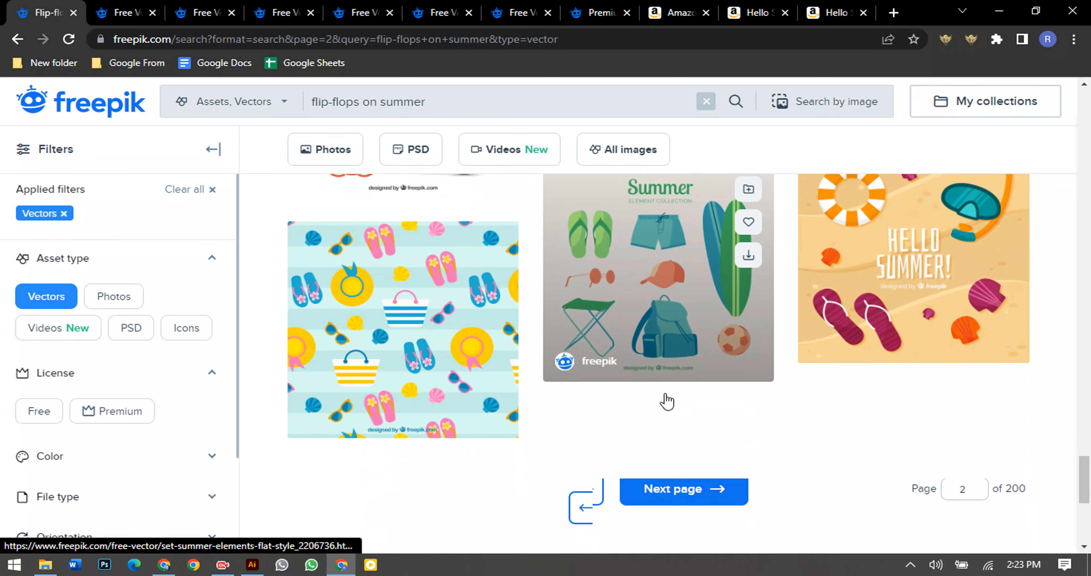
scroll(656, 383, "up", 8)
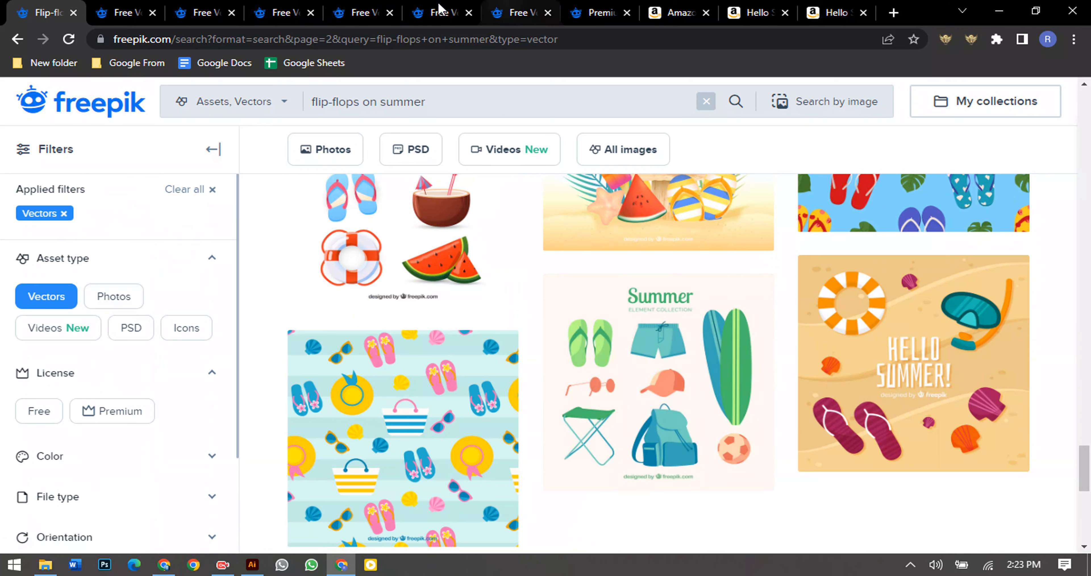
Step: Review the opened "Hello Summer", "It's Summer Time" and palm-tree beach flip-flops vectors in their tabs
left_click(114, 6)
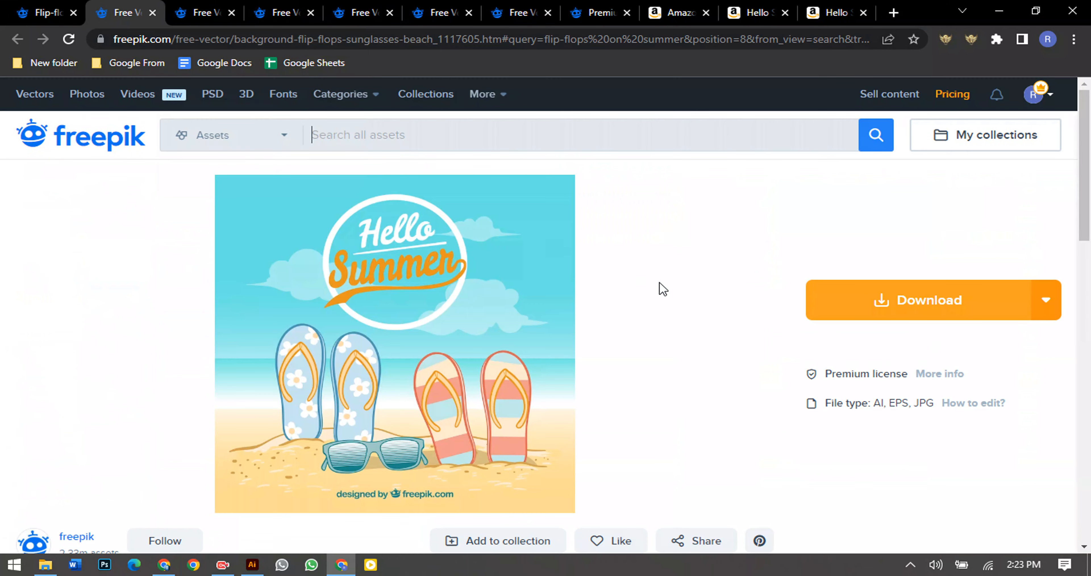
left_click(194, 12)
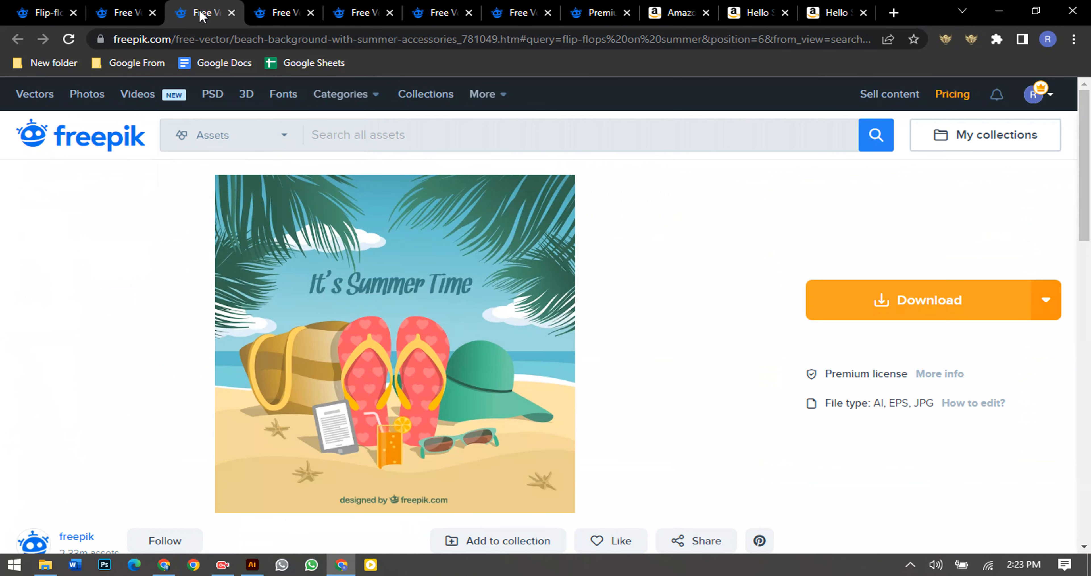
left_click(281, 12)
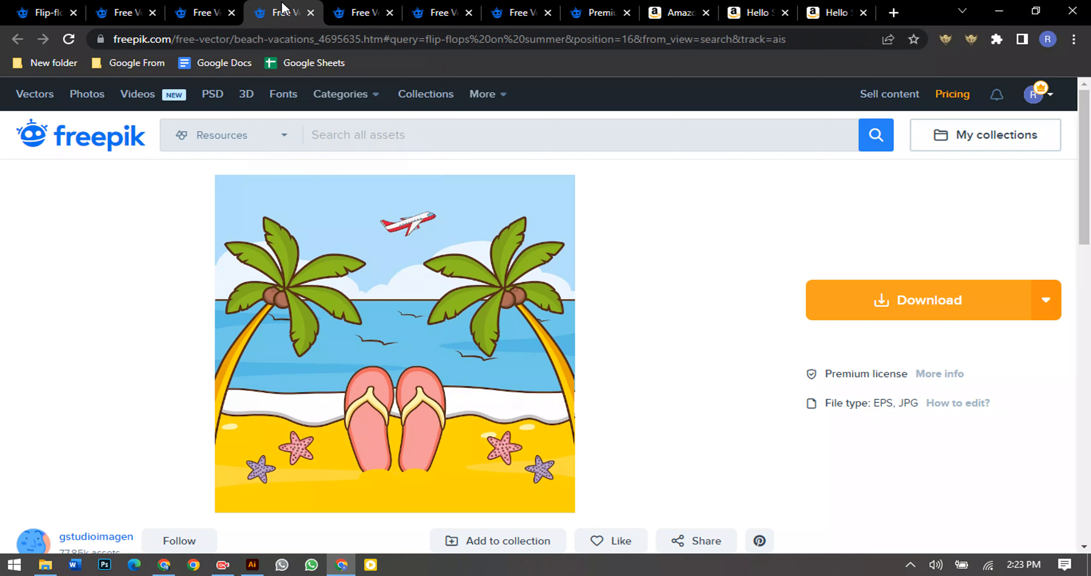
Step: Examine the similar vectors suggested for the palm-tree "Beach vacations" illustration and the author's other work
scroll(570, 283, "down", 5)
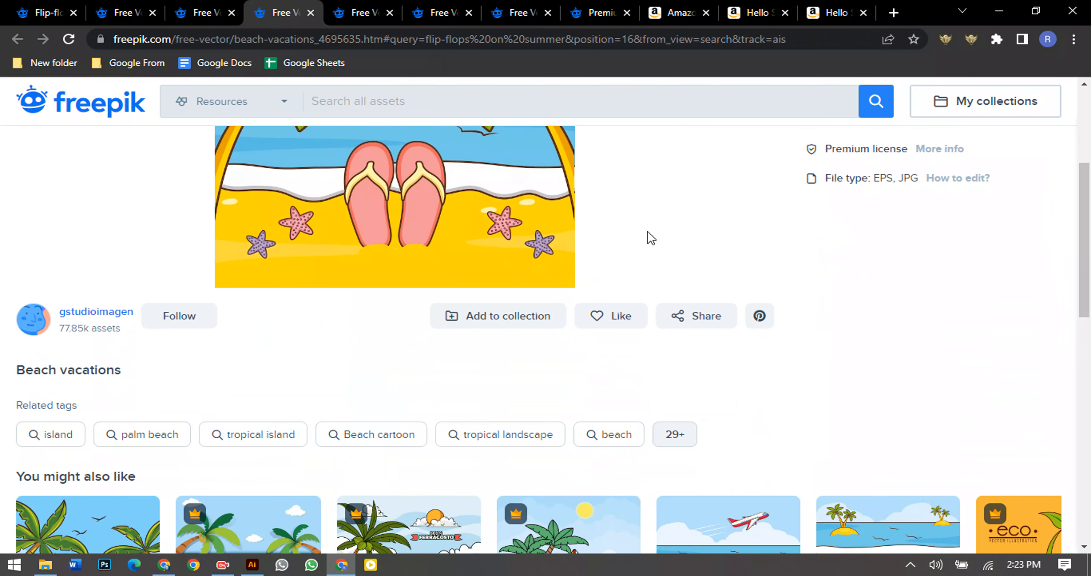
scroll(650, 229, "down", 3)
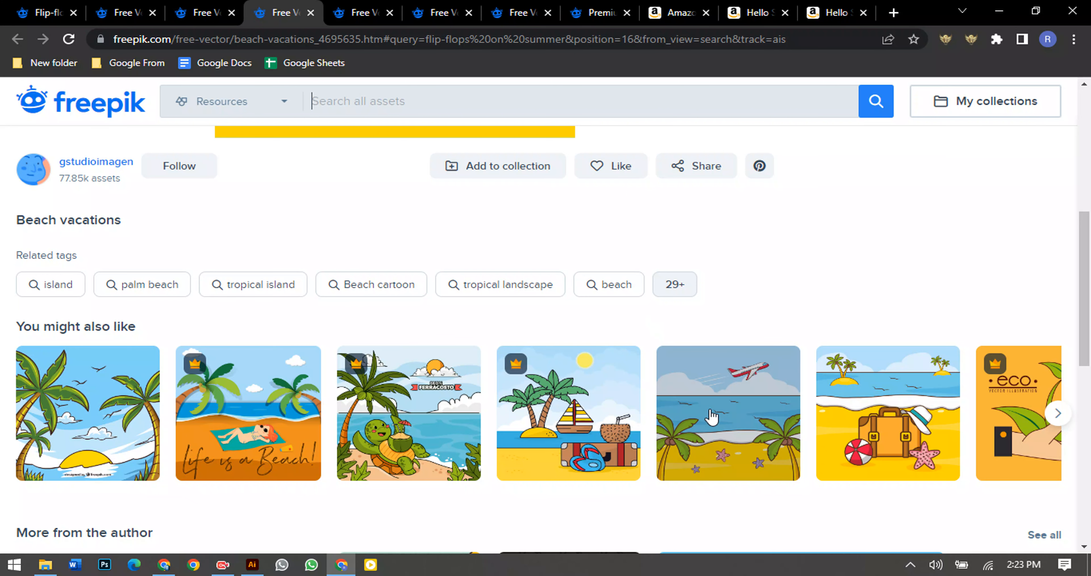
left_click(1050, 413)
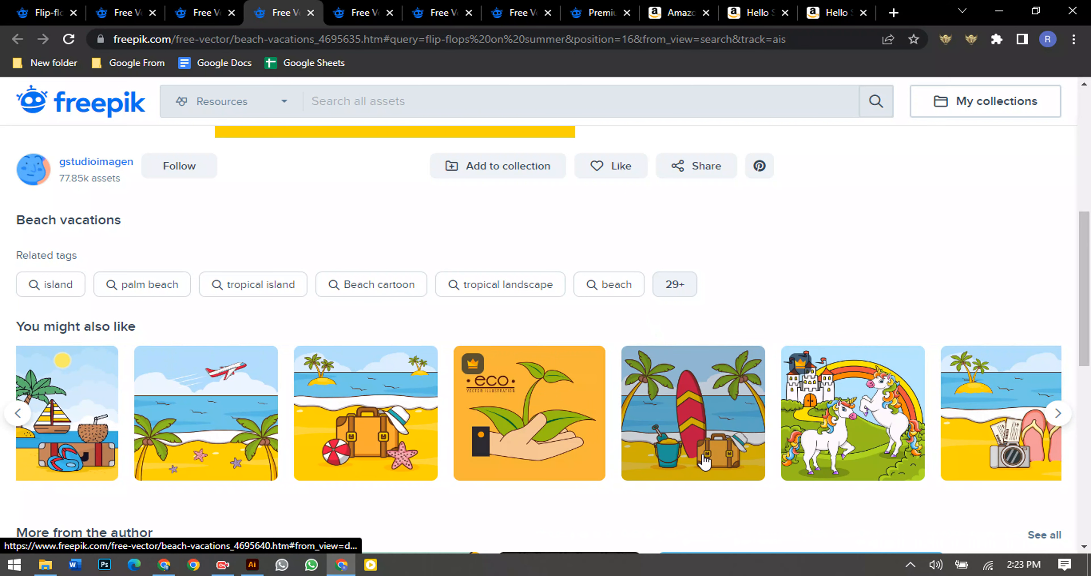
scroll(254, 288, "up", 7)
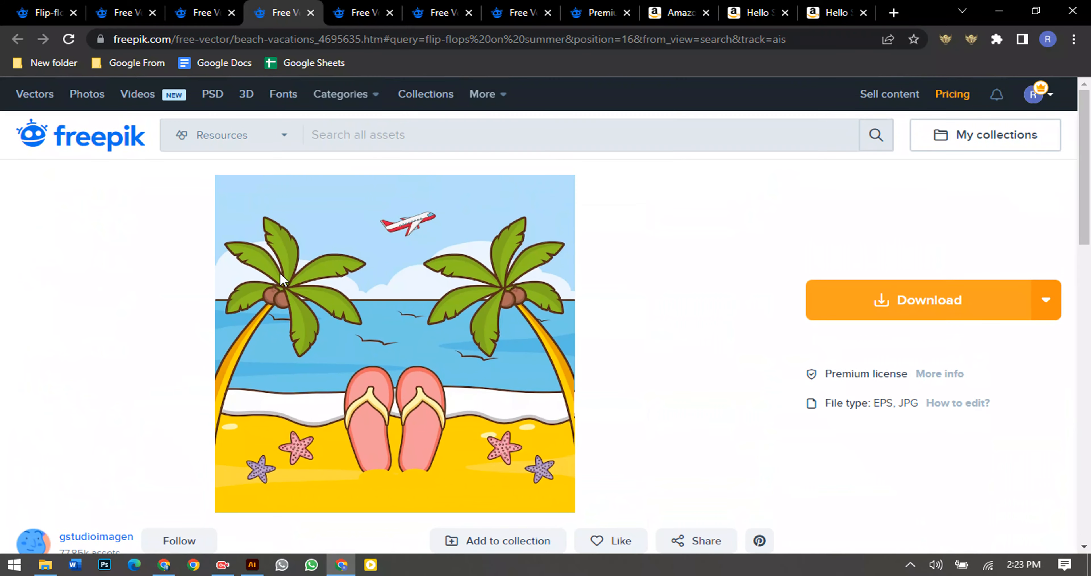
scroll(414, 261, "down", 7)
scroll(417, 231, "down", 1)
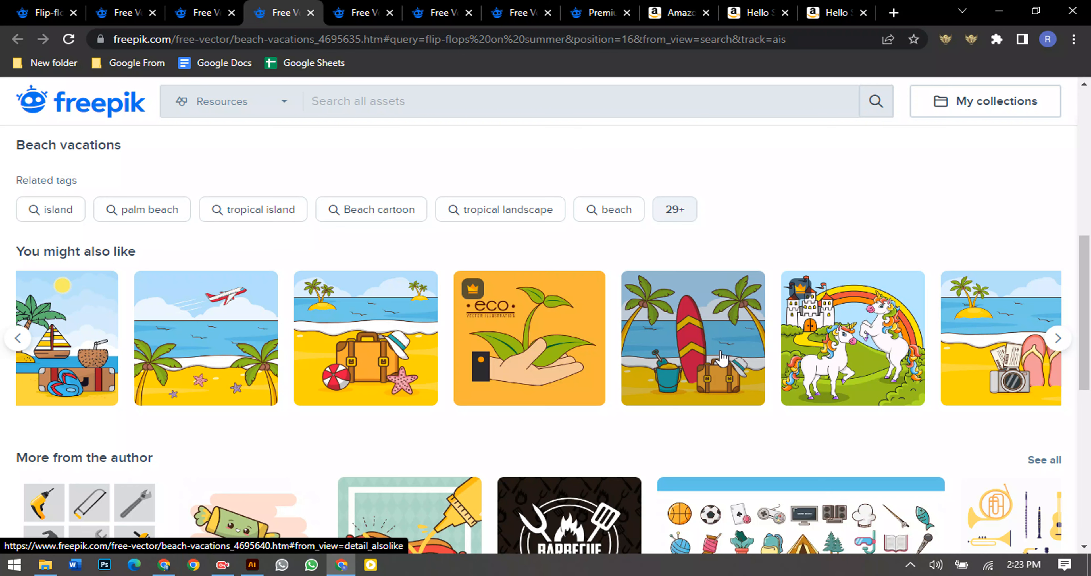
scroll(716, 360, "up", 6)
scroll(219, 330, "down", 10)
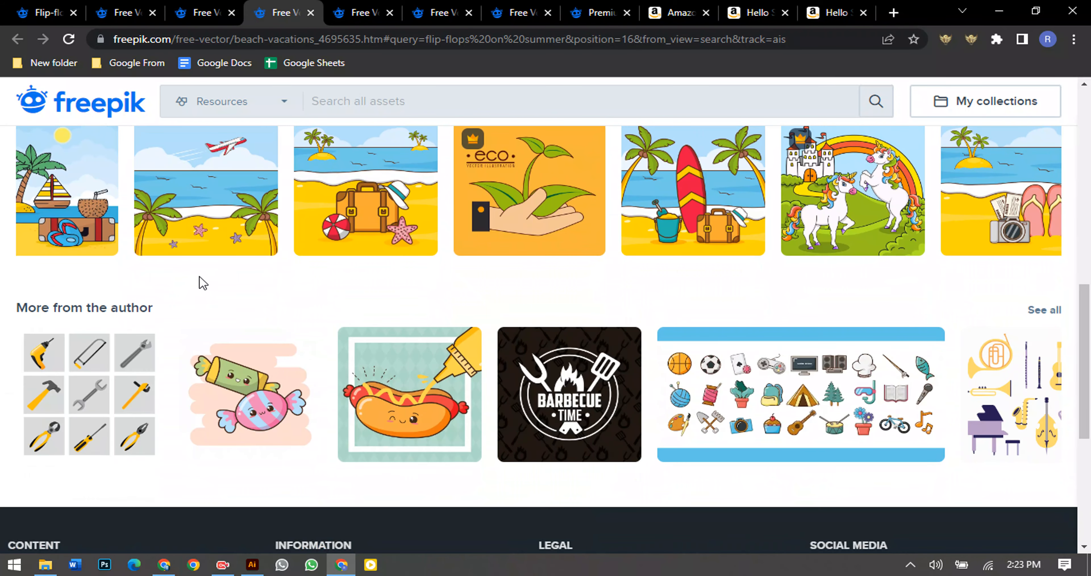
scroll(203, 278, "up", 2)
left_click(8, 266)
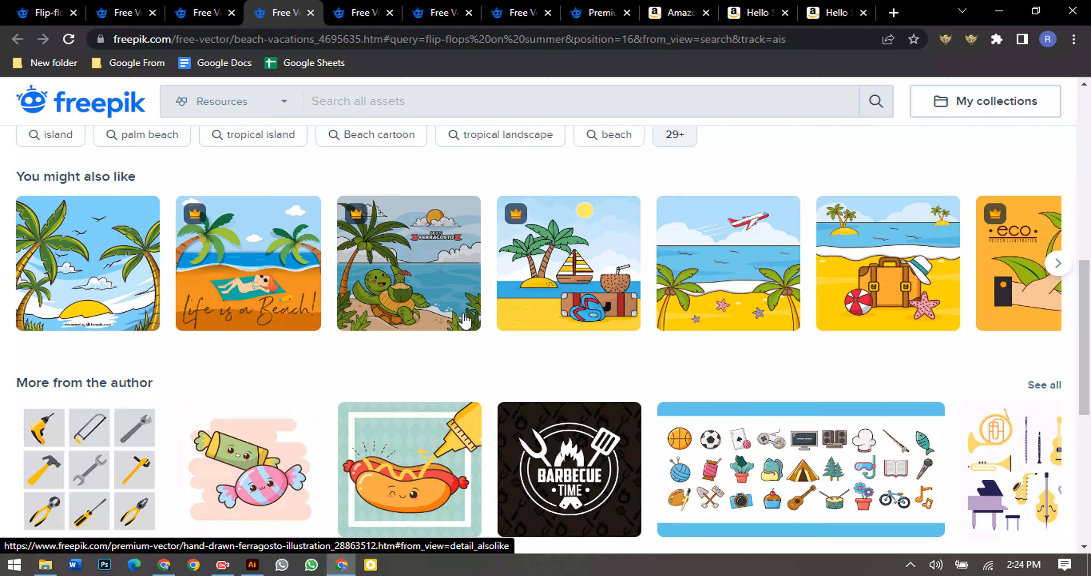
scroll(516, 324, "down", 5)
scroll(516, 323, "up", 5)
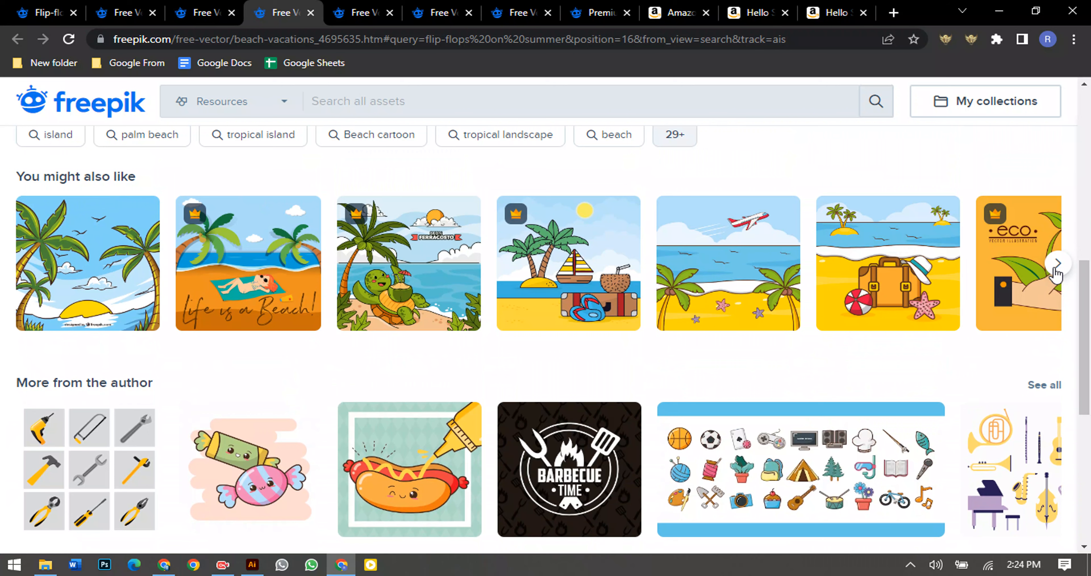
Step: Open the suggested beach vector with suitcase and ball and the one with surfboard and suitcase in separate new tabs
middle_click(905, 280)
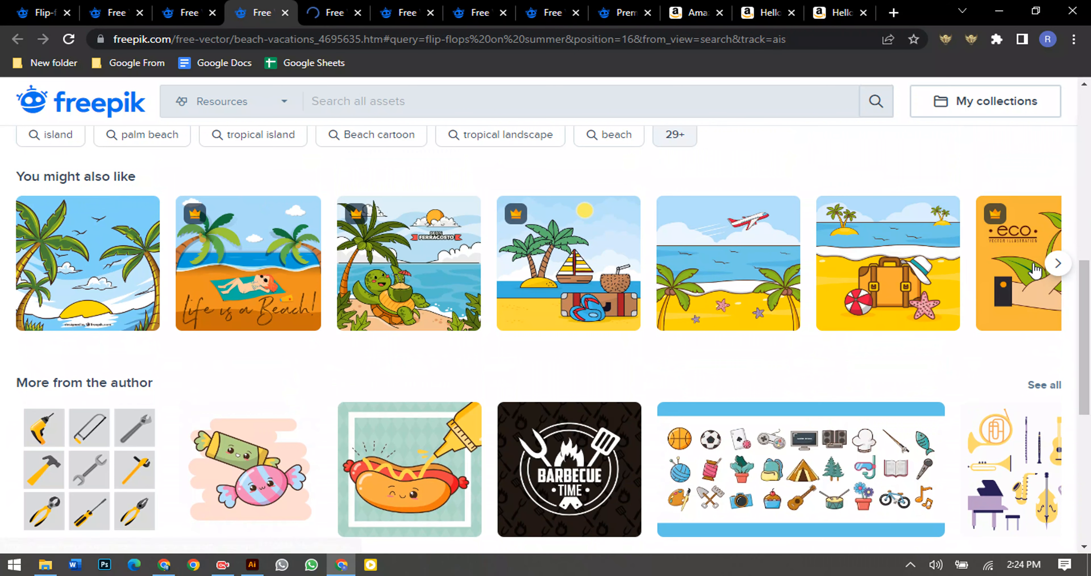
left_click(1057, 266)
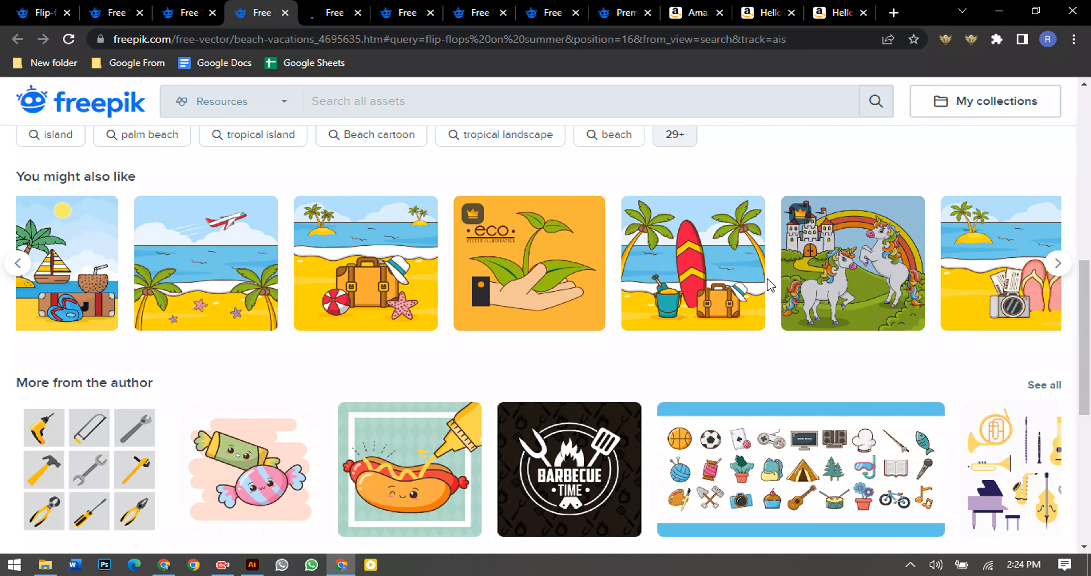
middle_click(718, 274)
Step: Download the surfboard-and-suitcase "Beach vacations" vector and the beach vector with flip-flops and camera
left_click(377, 12)
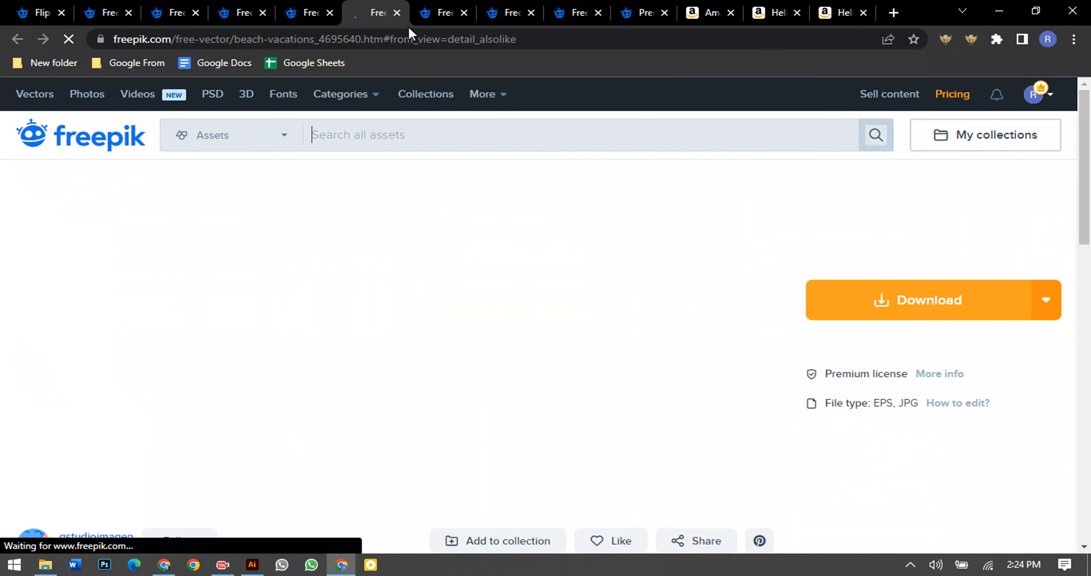
scroll(706, 340, "down", 10)
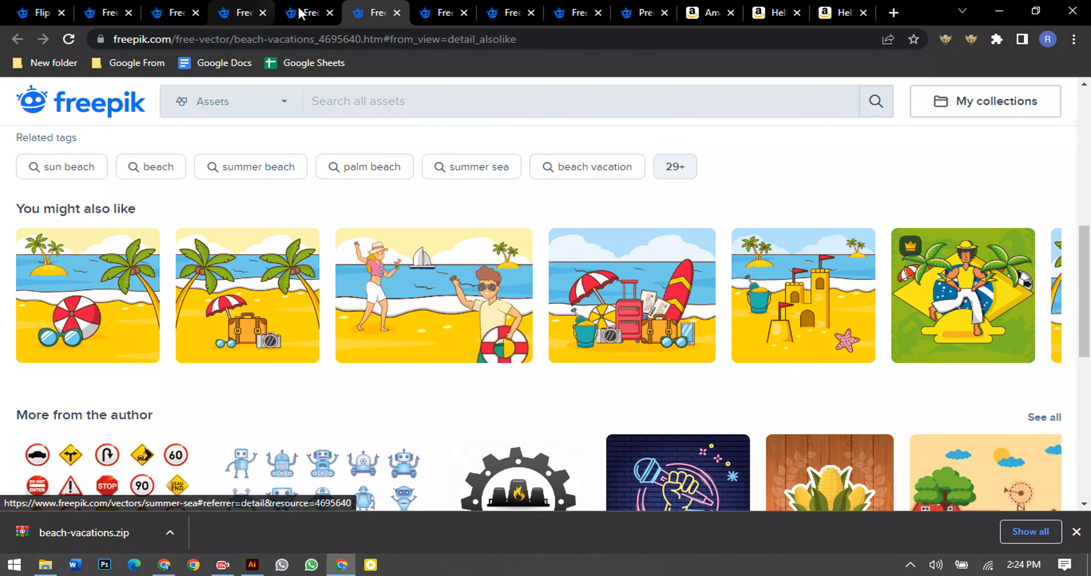
left_click(444, 12)
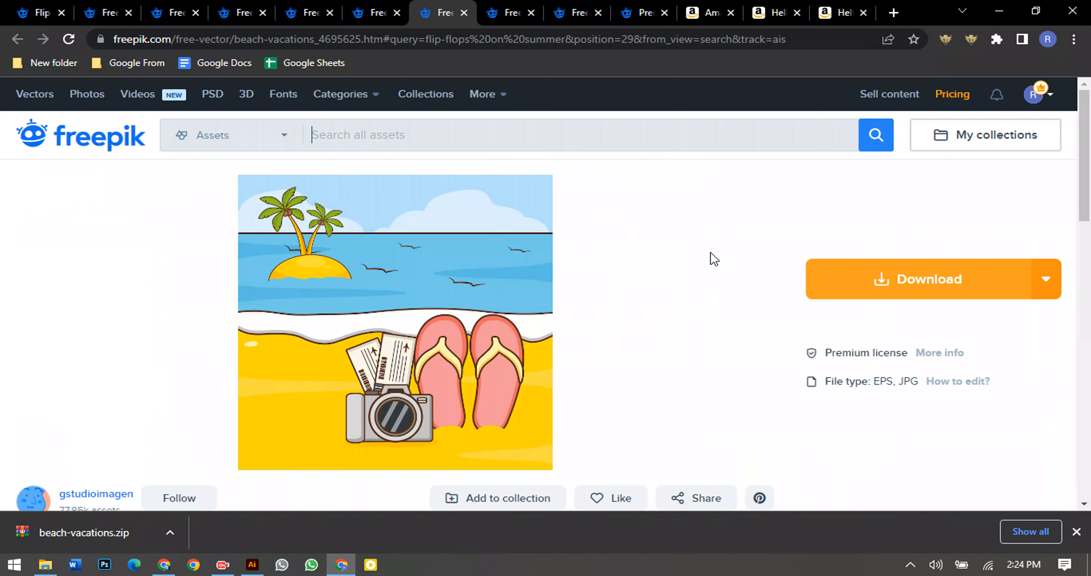
left_click(848, 268)
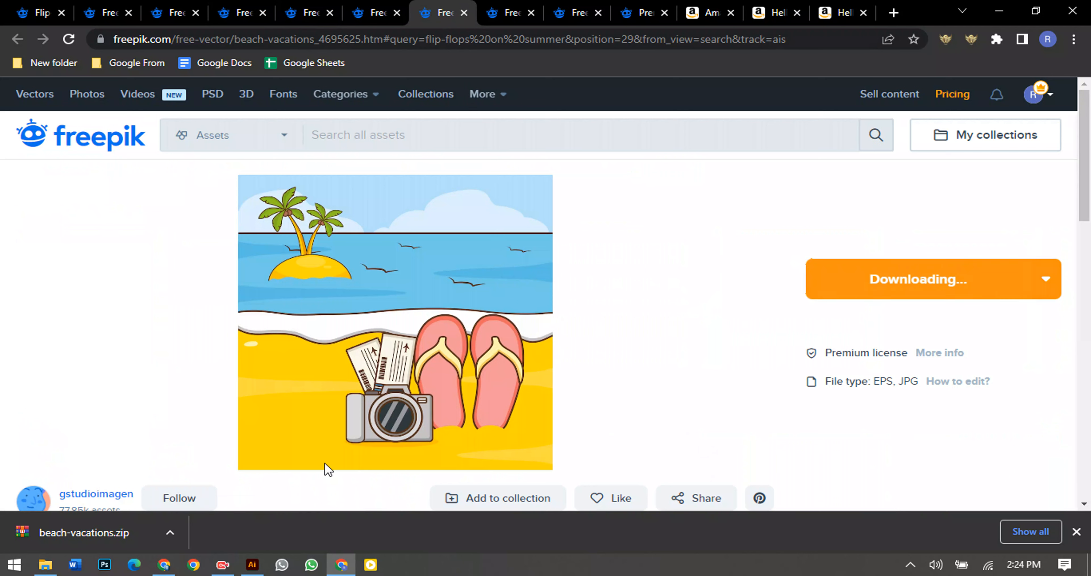
Step: Open the EPS file 53905.eps from the first downloaded beach-vacations.zip in Illustrator
left_click(96, 539)
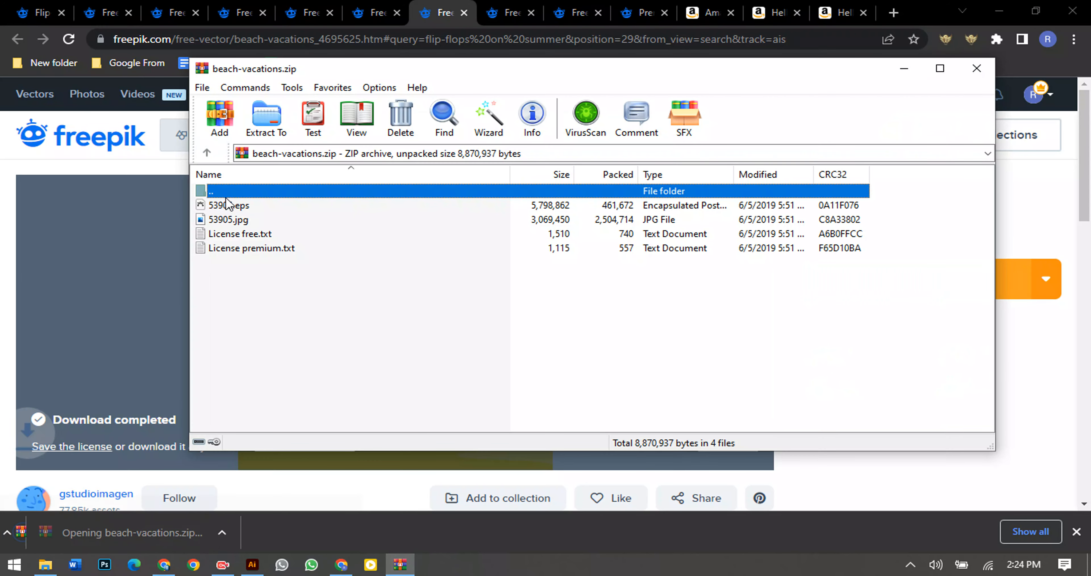
double_click(233, 202)
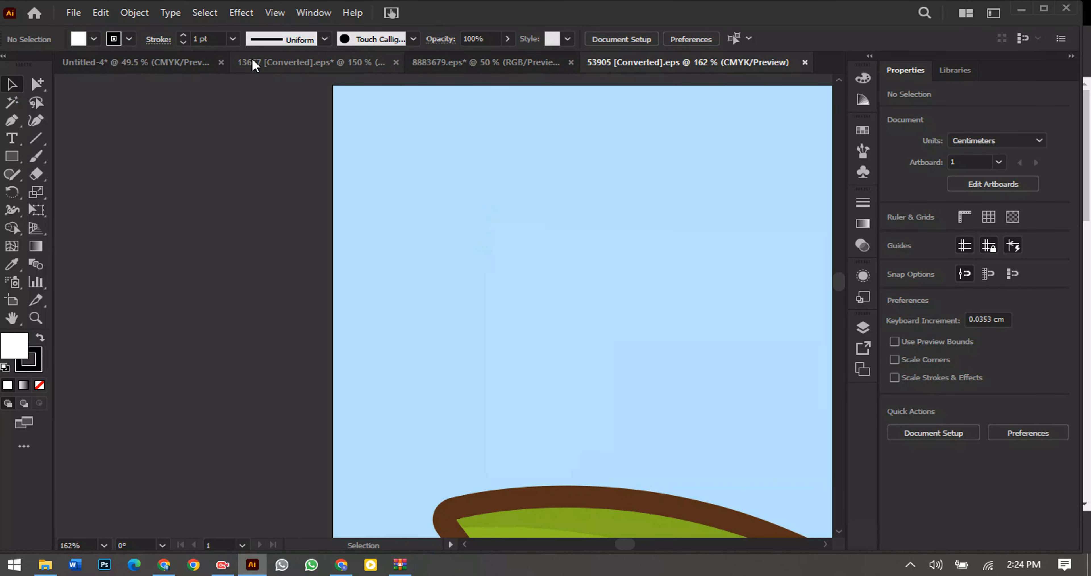
Step: Add a second artboard to the Untitled-4 document and paste the first page's rectangular border frame in place on it
left_click(167, 63)
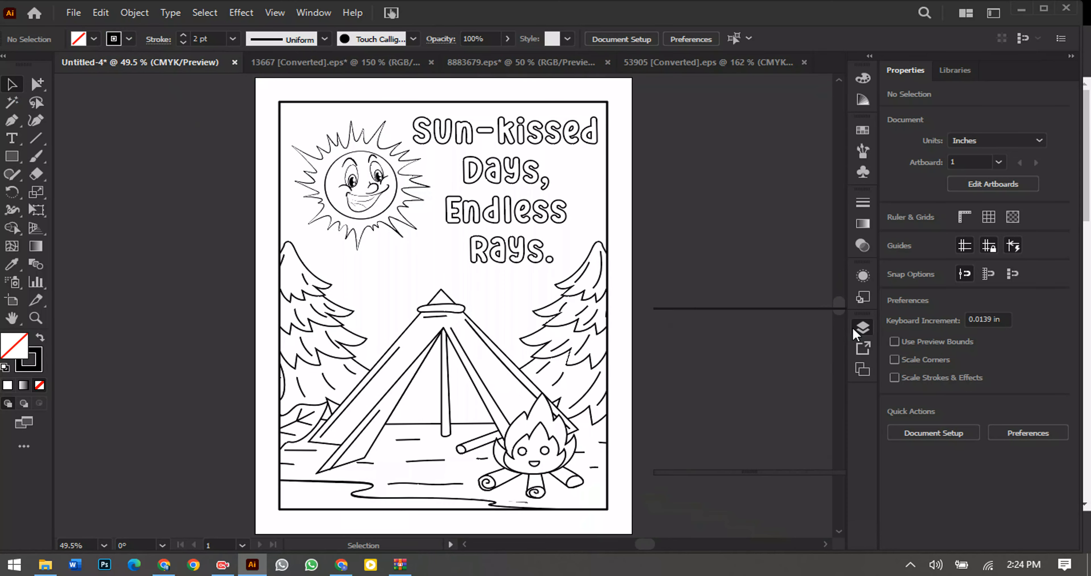
left_click(862, 328)
left_click(773, 320)
left_click(801, 456)
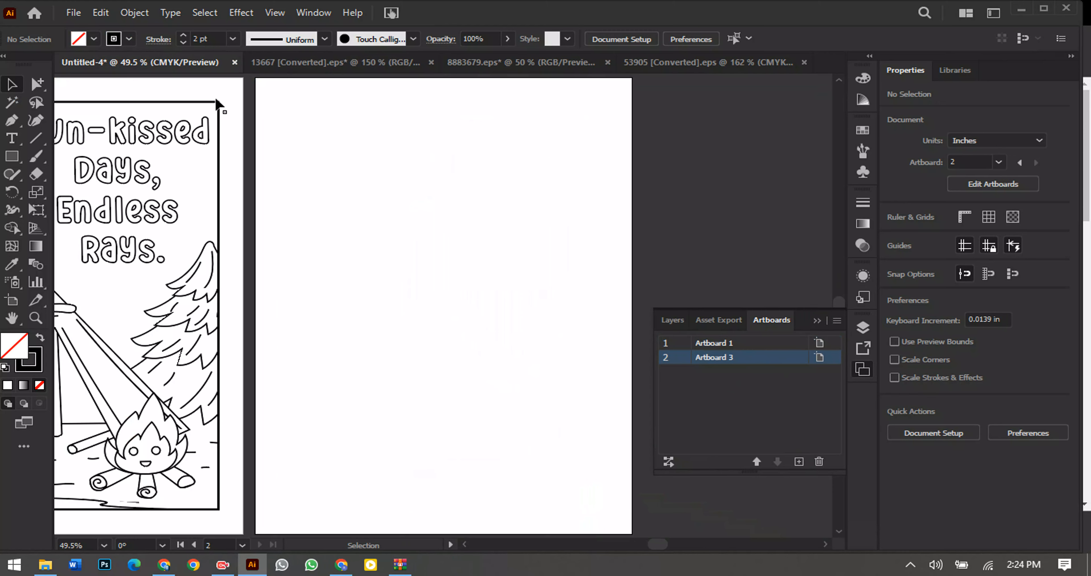
left_click(216, 102)
left_click(319, 134)
key("ctrl+shift+v")
Step: Ungroup the surfboard beach artwork in the 53905 document and deselect it
left_click(732, 63)
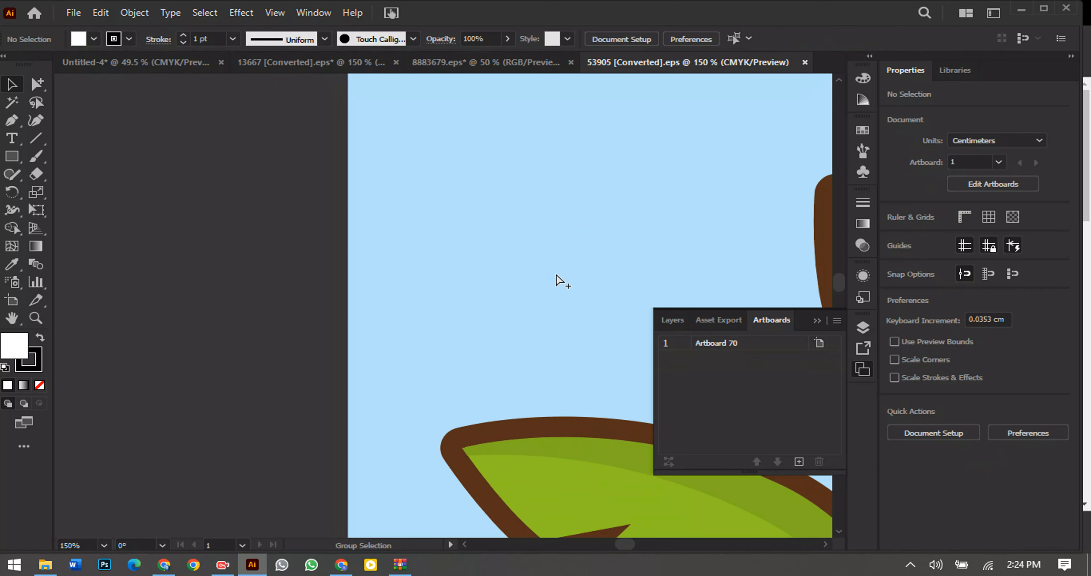
key("ctrl+0")
left_click(357, 366)
right_click(324, 303)
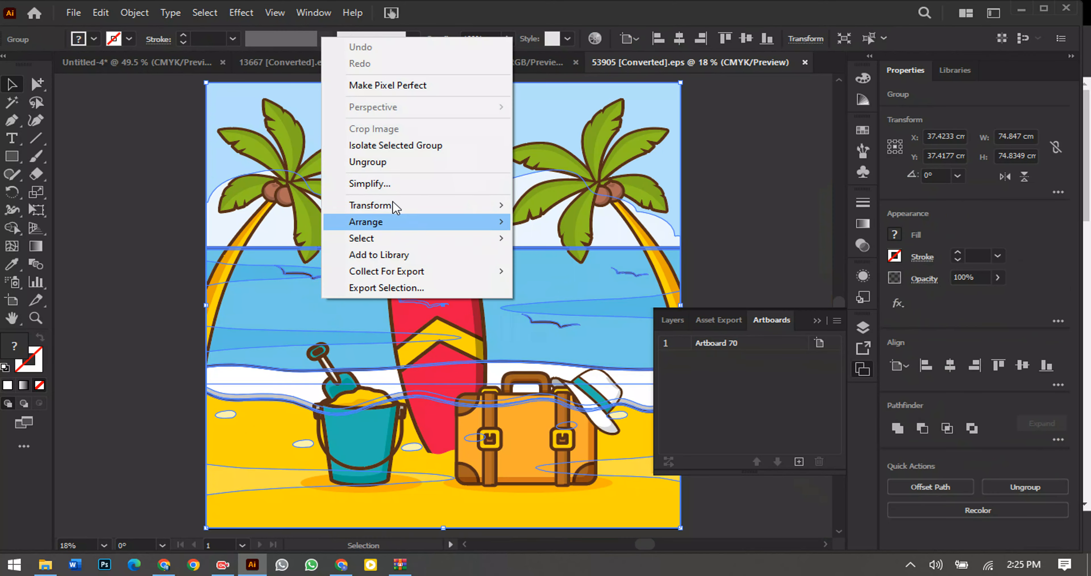
left_click(405, 163)
left_click(129, 208)
Step: Delete the light blue sky background and the pale cloud shapes from the beach artwork
left_click(480, 121)
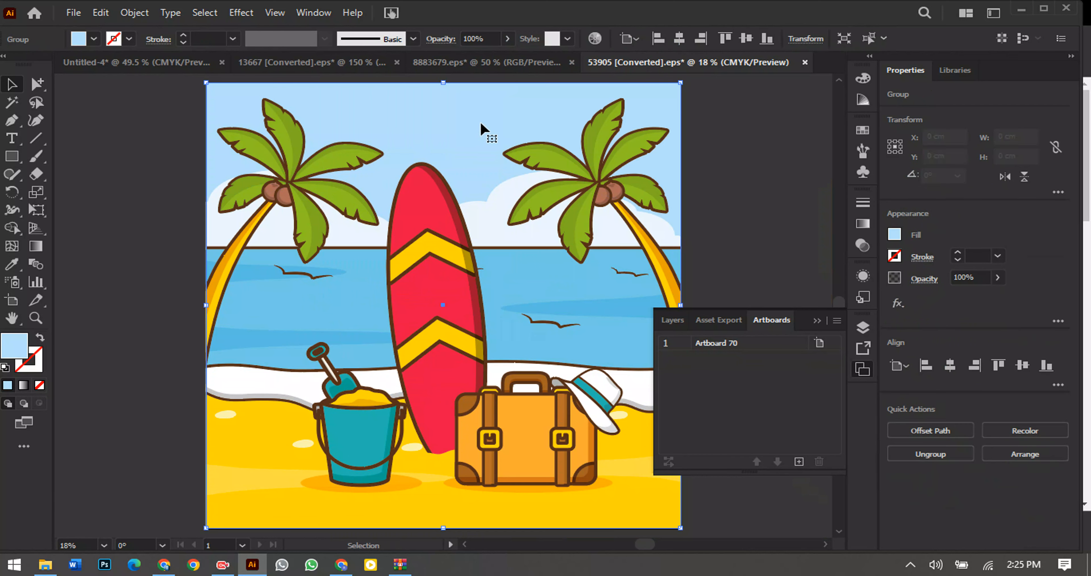
key("Delete")
left_click(499, 198)
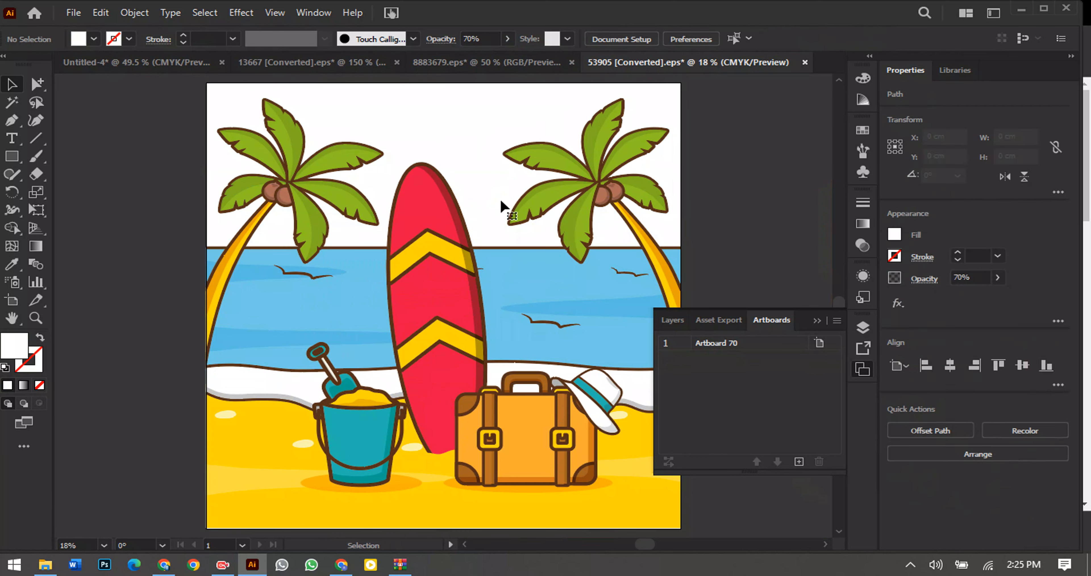
key("Delete")
Step: Delete the blue sea fill and the translucent blue wave shapes, keeping the shoreline, birds and foreground objects
left_click_drag(602, 324, 534, 306)
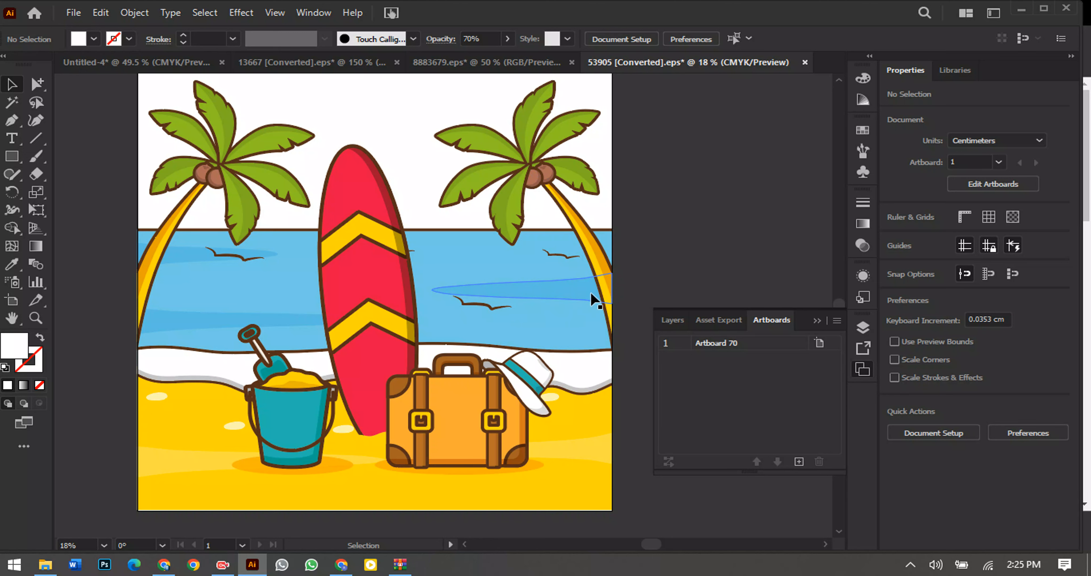
left_click(583, 301)
left_click(476, 242)
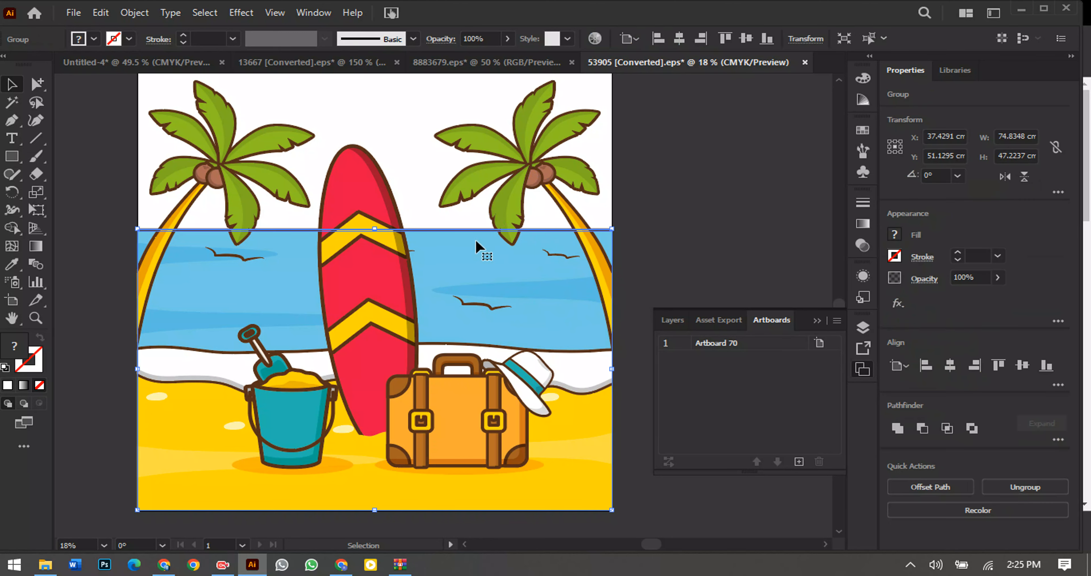
key("Delete")
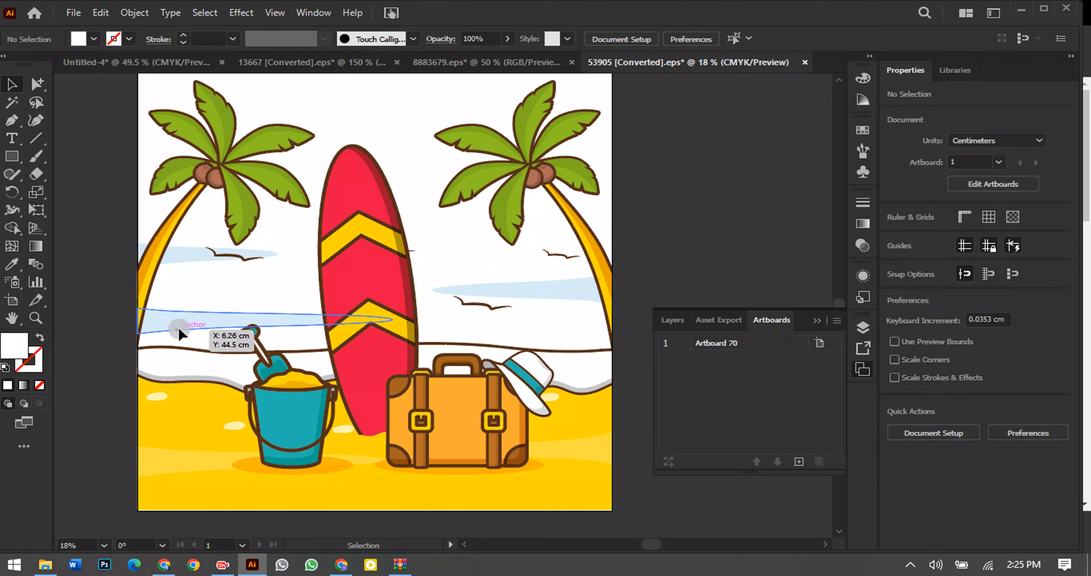
left_click(194, 256)
key("Delete")
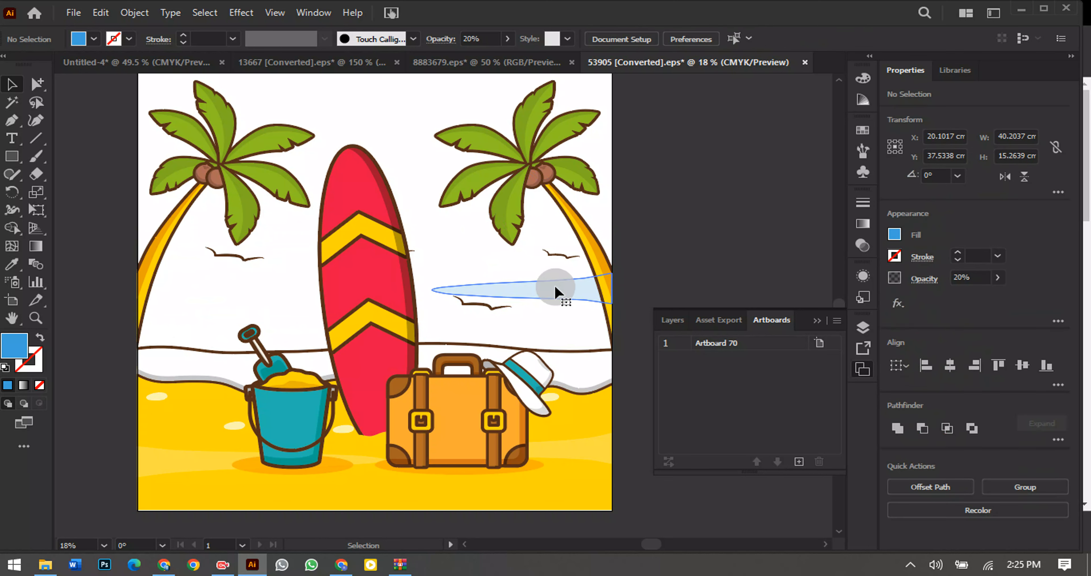
left_click(554, 283)
key("Delete")
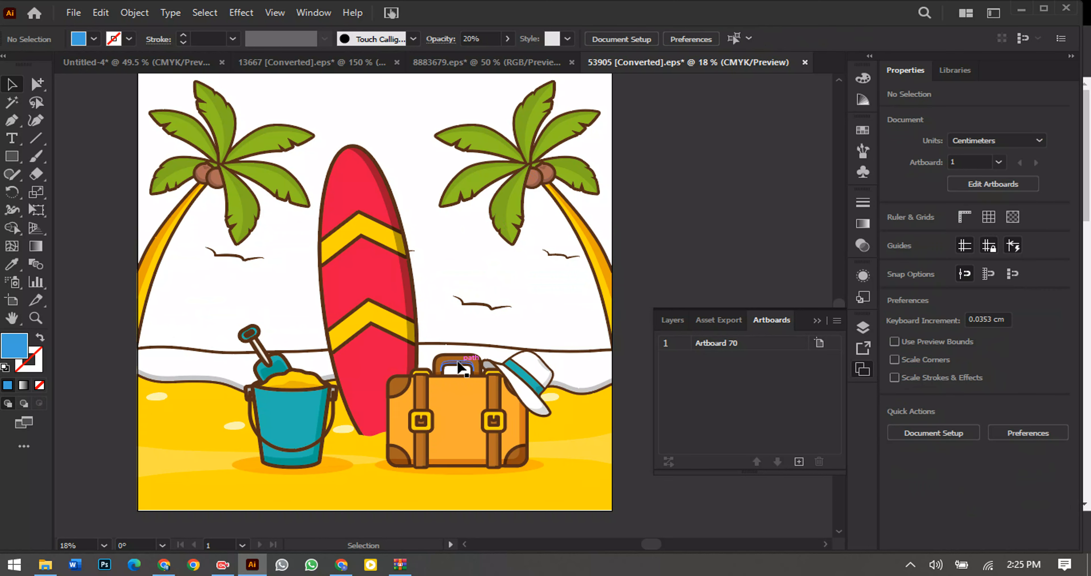
Step: Delete the yellow sand background and the orange shadow ellipses beneath the bucket and the suitcase
left_click(177, 467)
key("Delete")
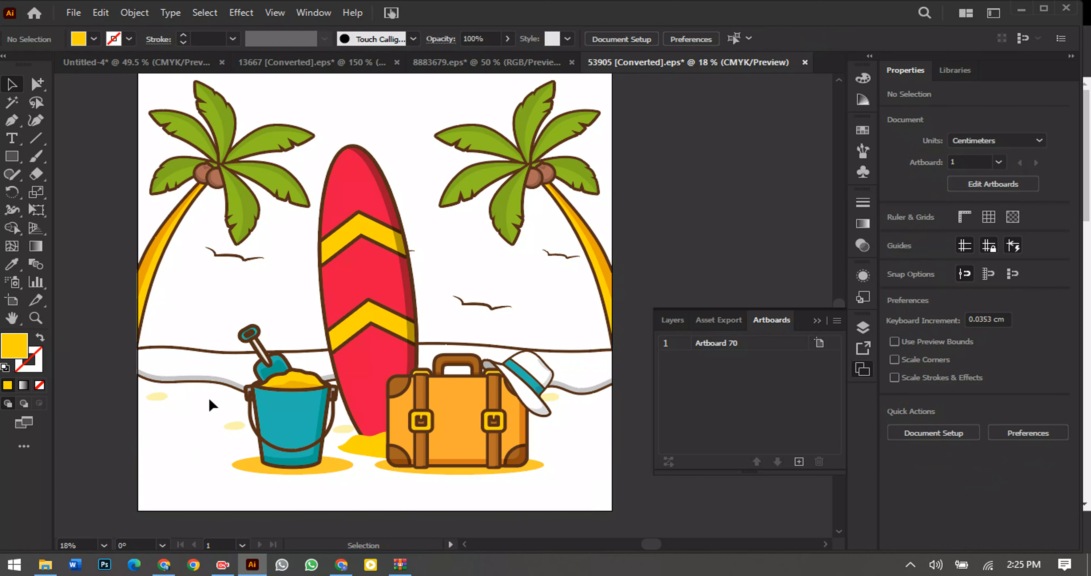
left_click(273, 466)
key("Delete")
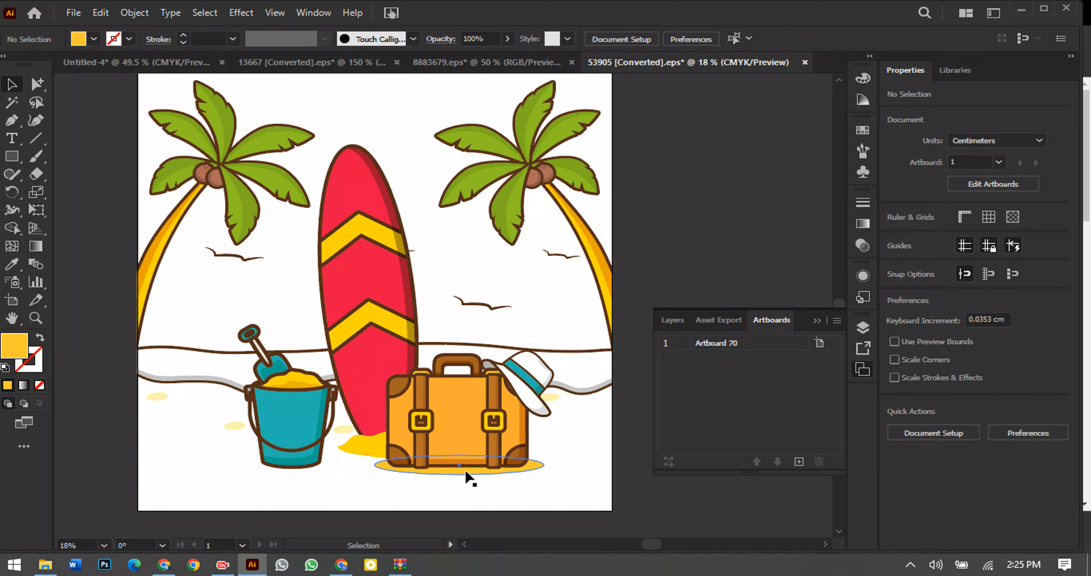
left_click(469, 477)
key("Delete")
Step: Try to delete the yellow sand mound at the surfboard's base, and undo the deletion
left_click(352, 450)
key("Delete")
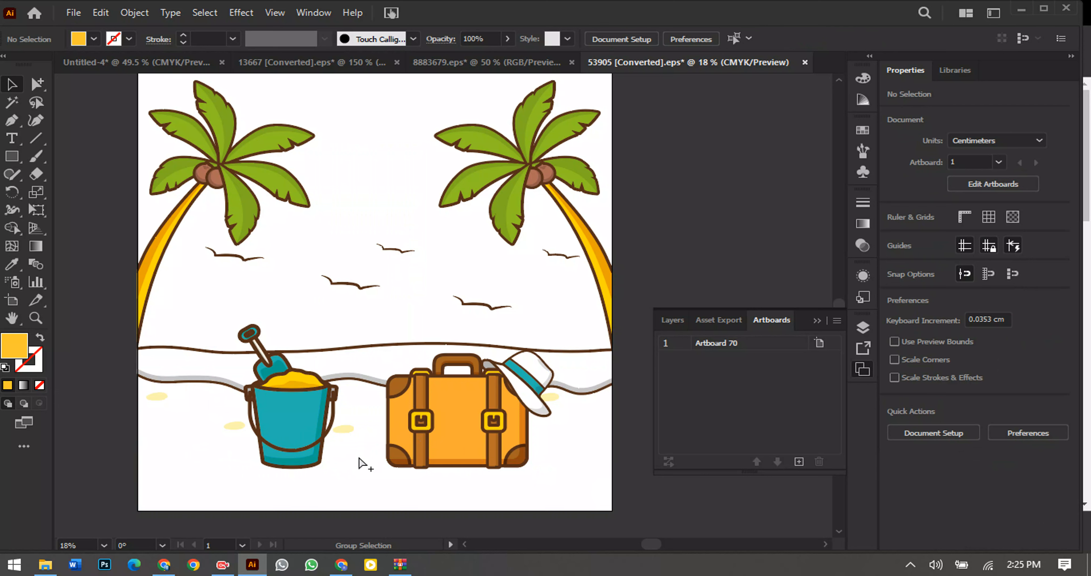
key("ctrl+z")
Step: Select the green palm leaves and the red surfboard body with the Magic Wand and sample white as their fill
left_click(229, 459)
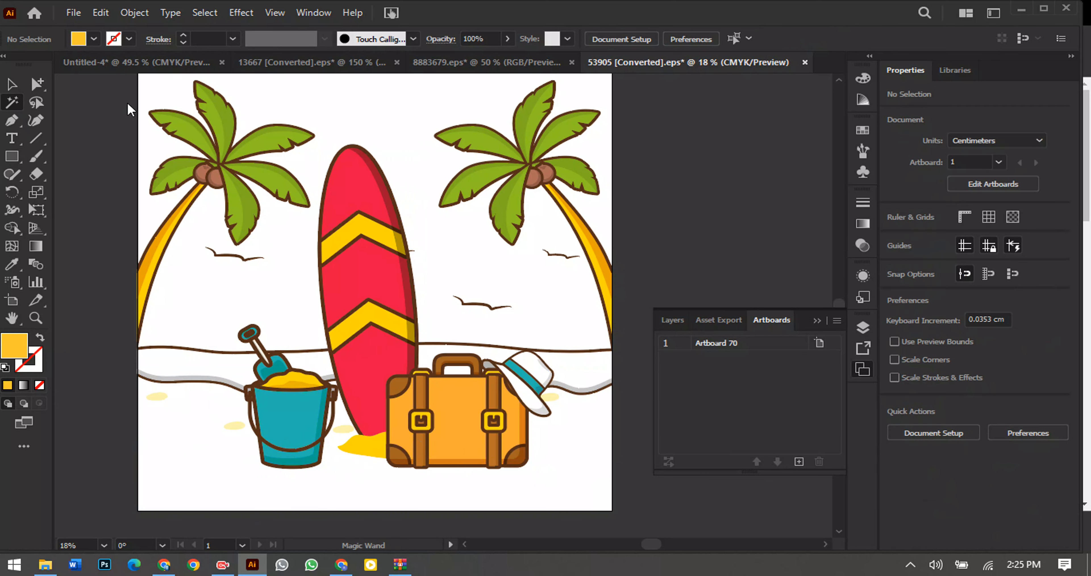
left_click(225, 115)
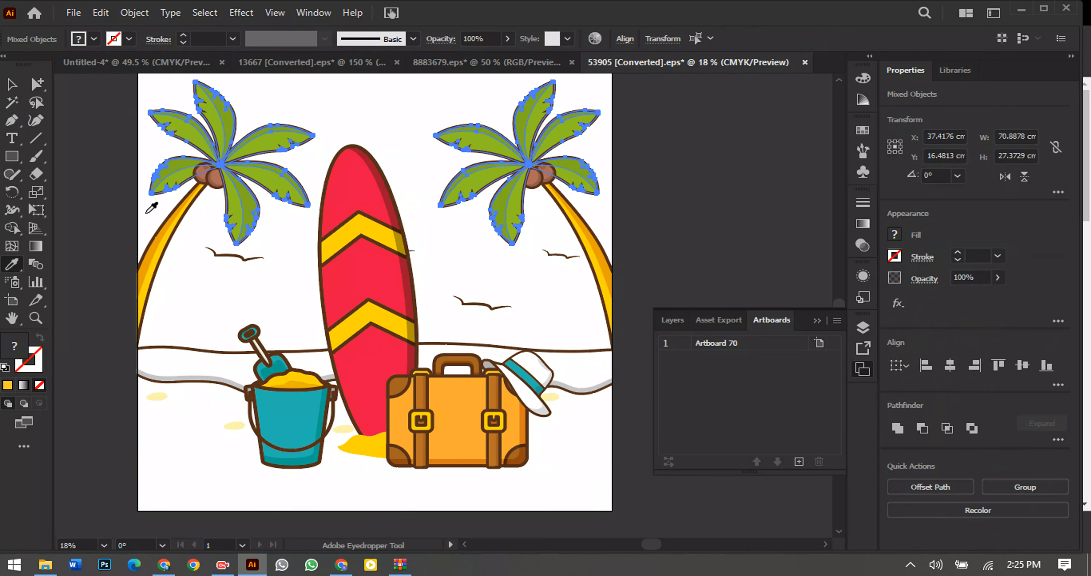
left_click(146, 213)
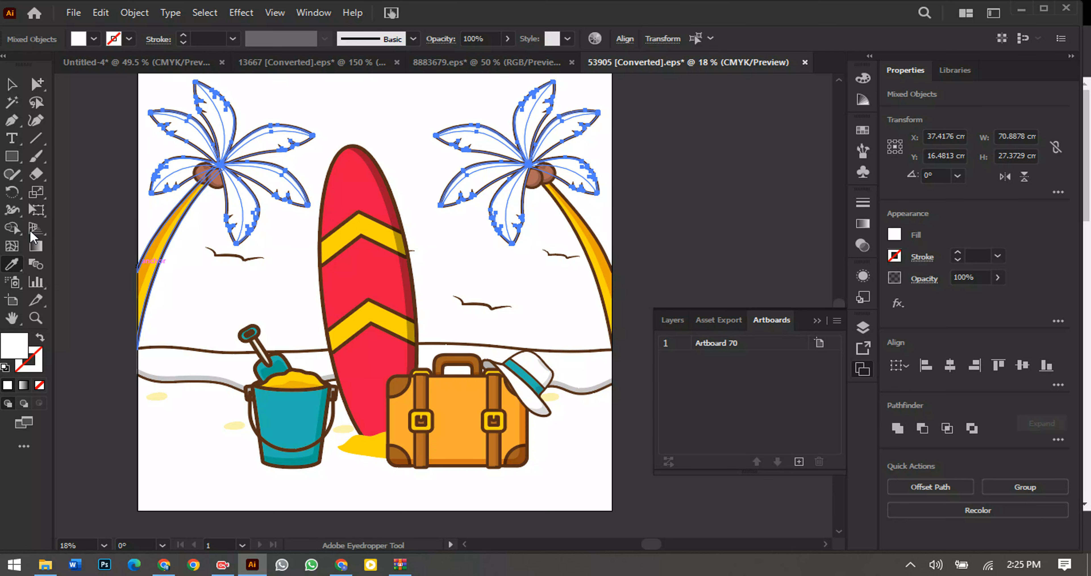
left_click(12, 102)
left_click(71, 238)
left_click(364, 182)
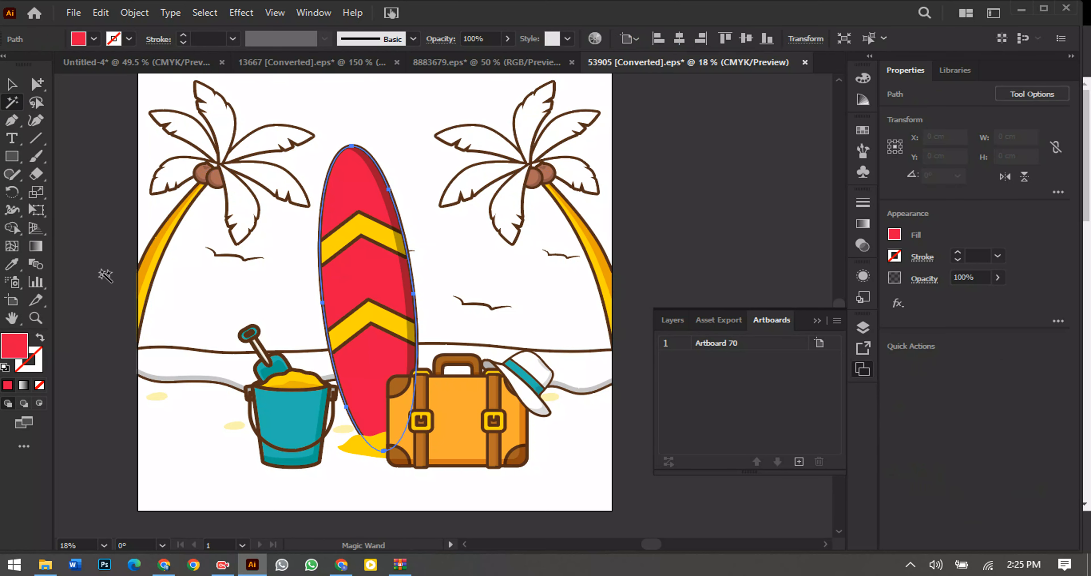
left_click(156, 270)
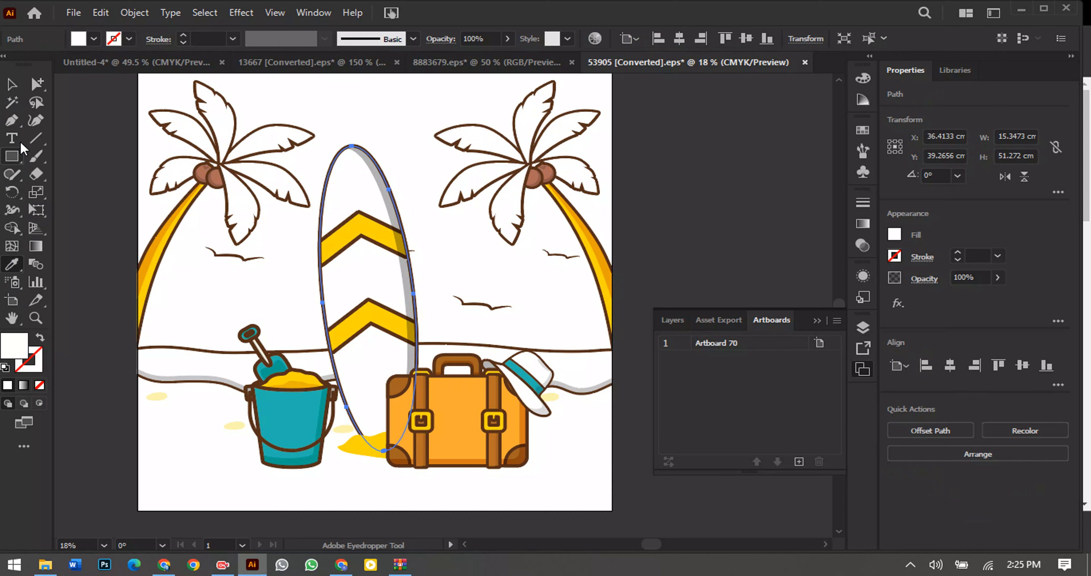
Step: Fill all matching yellow shapes, including the chevrons, trunks, sand and buckles, and the orange suitcase body with sampled white
left_click(12, 102)
scroll(361, 317, "up", 3)
left_click(368, 319)
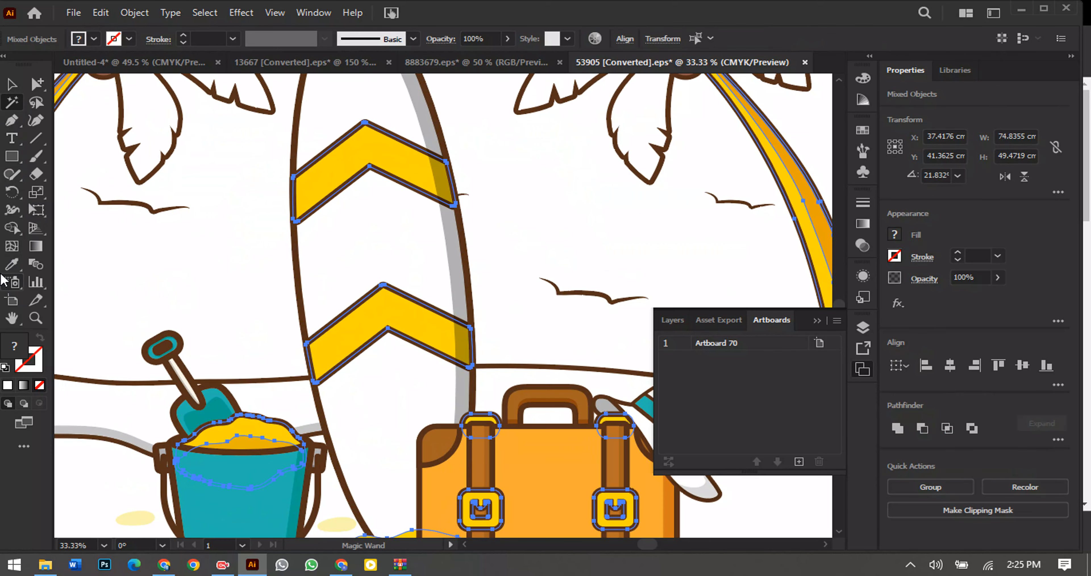
left_click(207, 254)
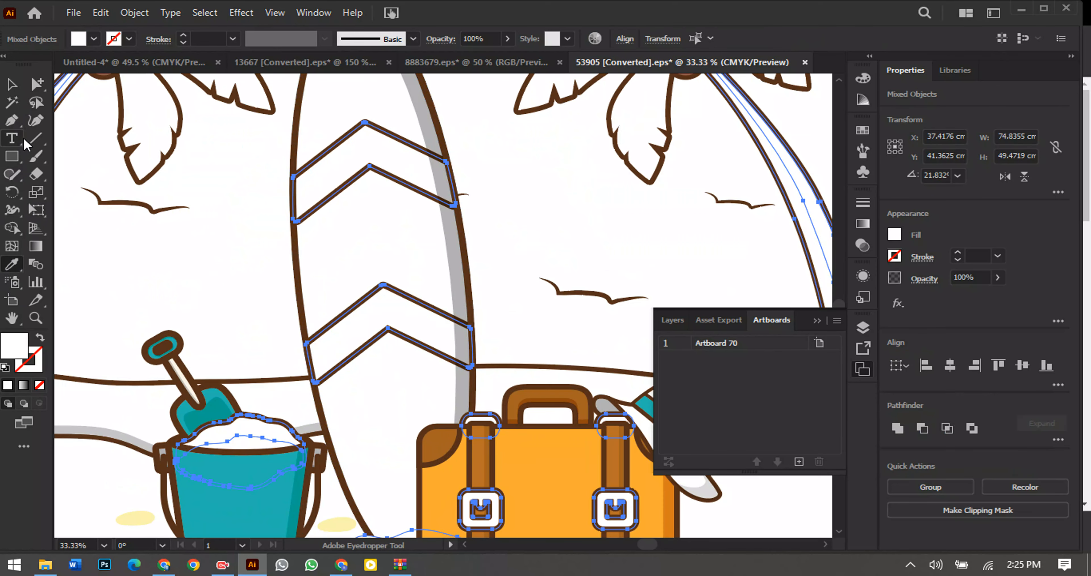
left_click(12, 102)
left_click(554, 452)
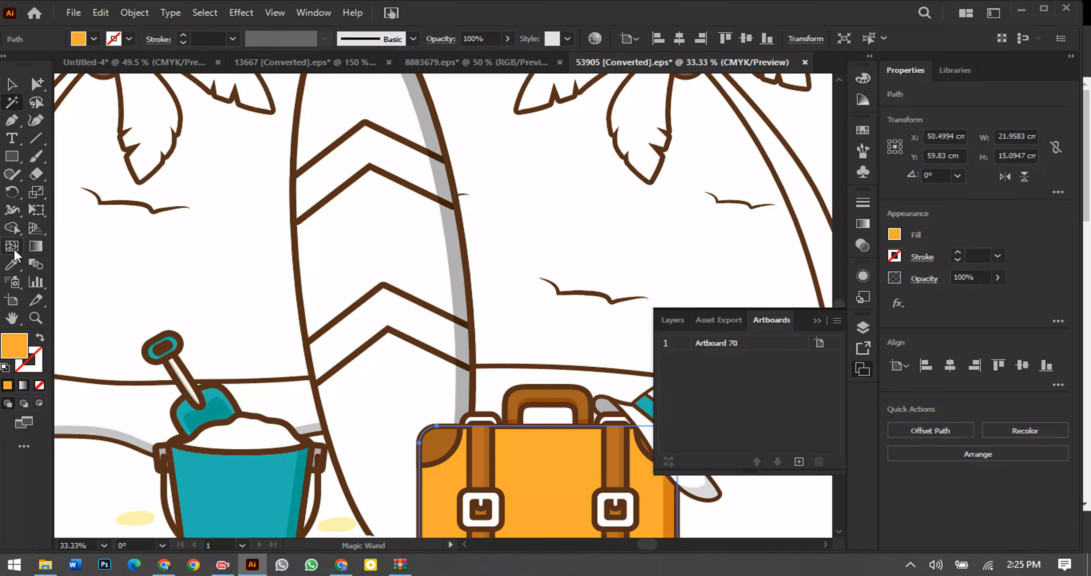
left_click(229, 258)
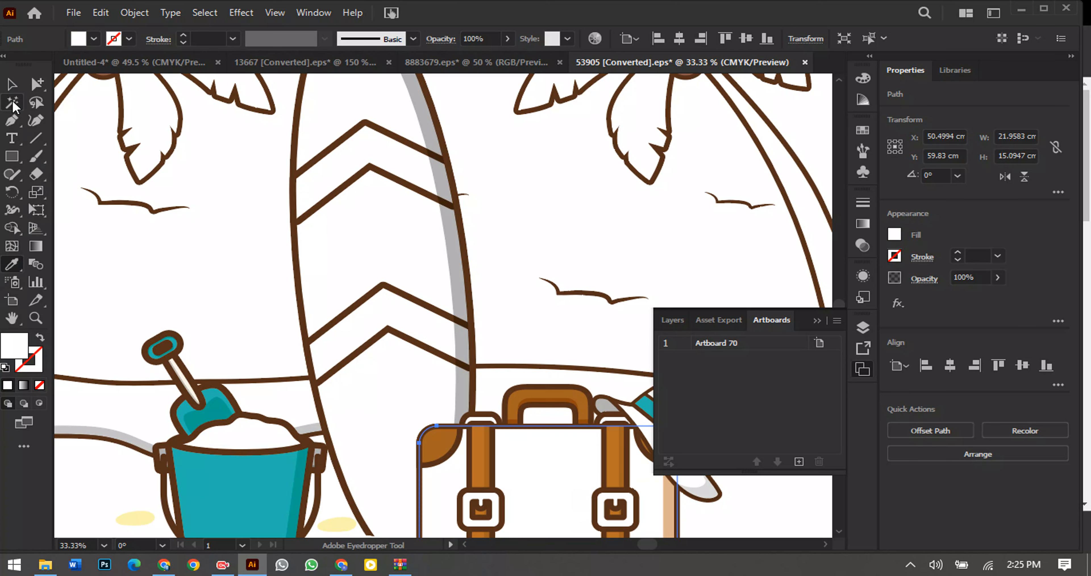
Step: Turn the teal bucket, shovel and hat band and the remaining brown and gray fills white, keeping the outlines
left_click(218, 533)
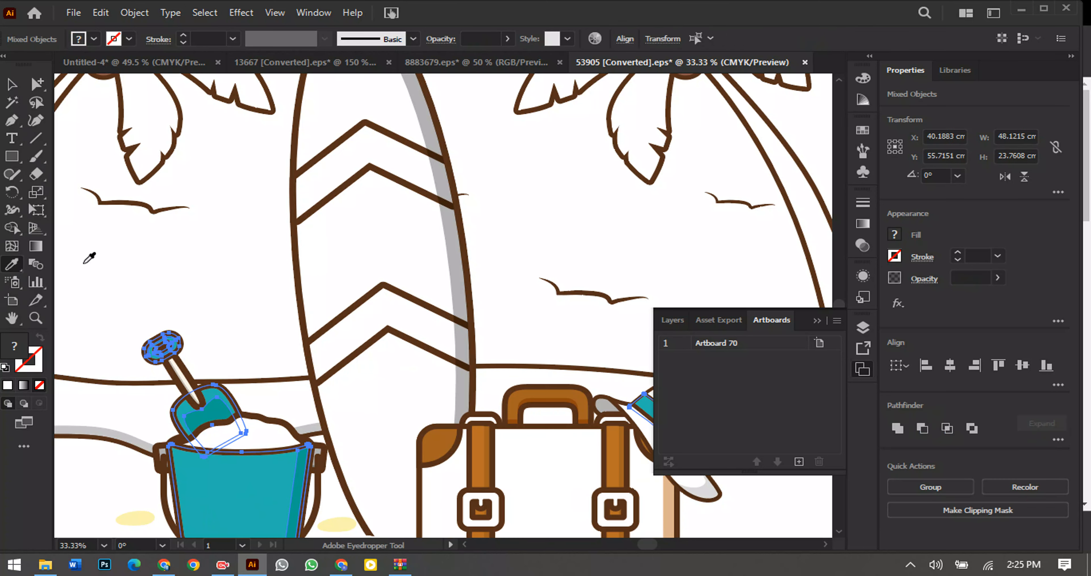
left_click(319, 281)
scroll(363, 301, "down", 2)
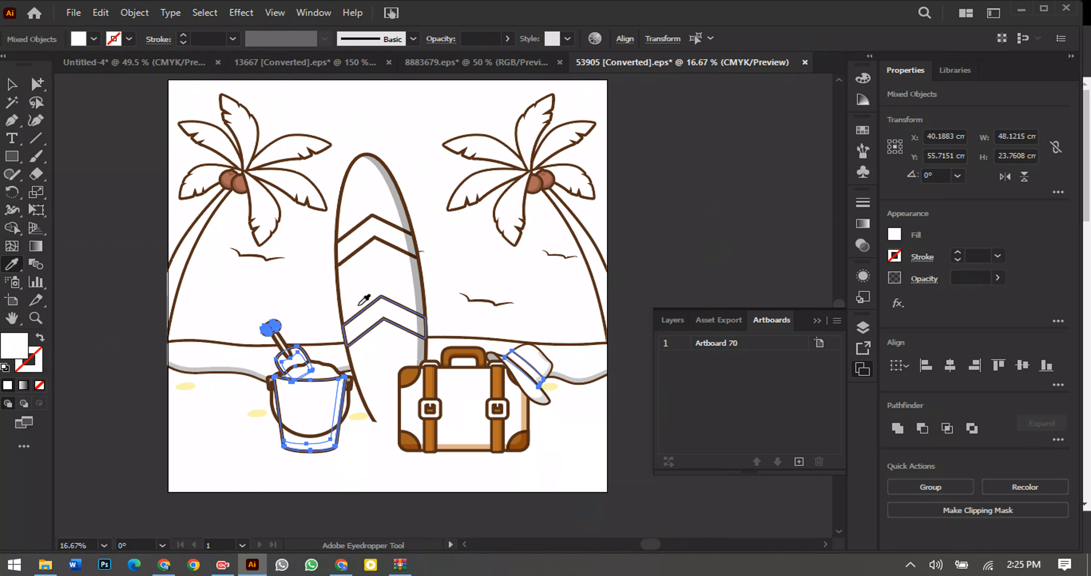
left_click(10, 89)
left_click(401, 280)
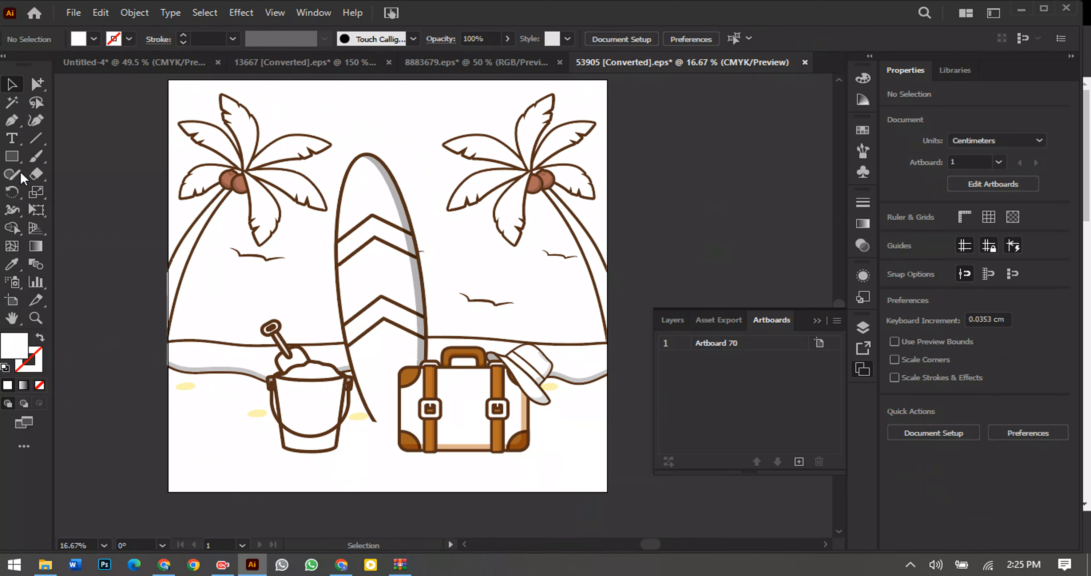
left_click(12, 103)
left_click(476, 187)
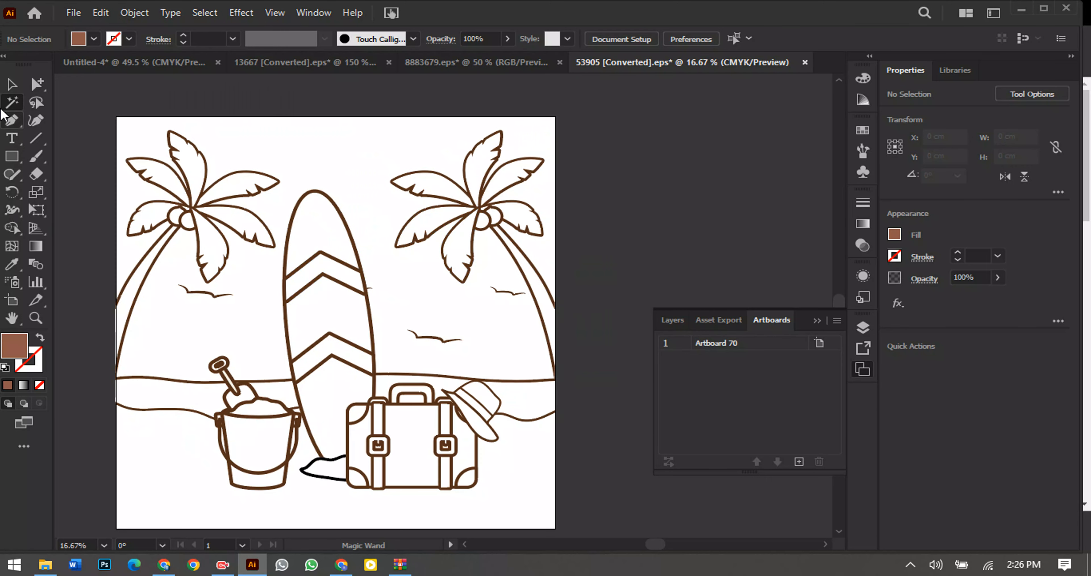
Step: Select the whole artwork and darken all its colors with the Recolor Artwork brightness control
key("ctrl+a")
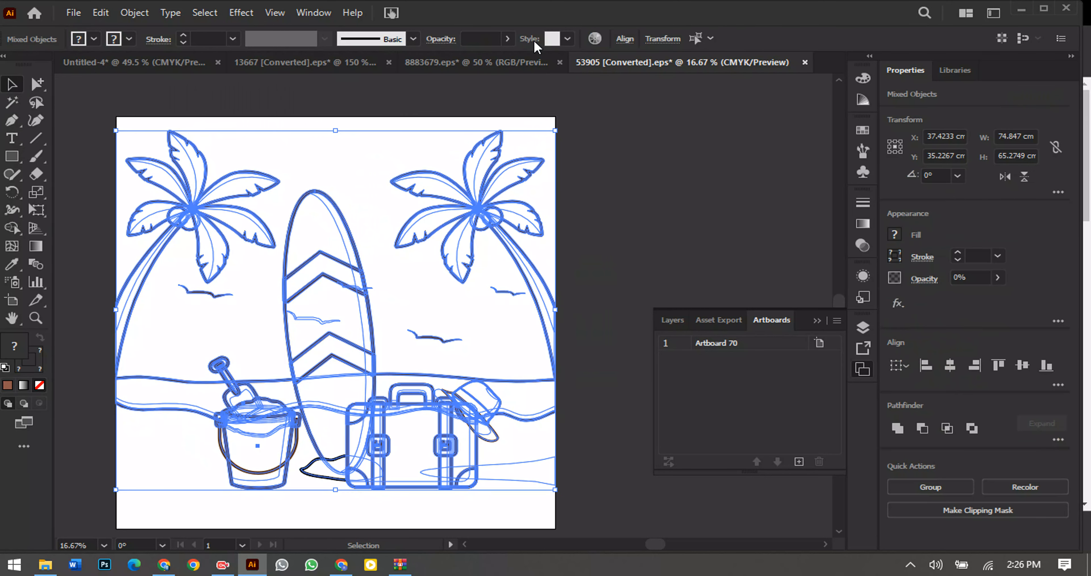
left_click(596, 39)
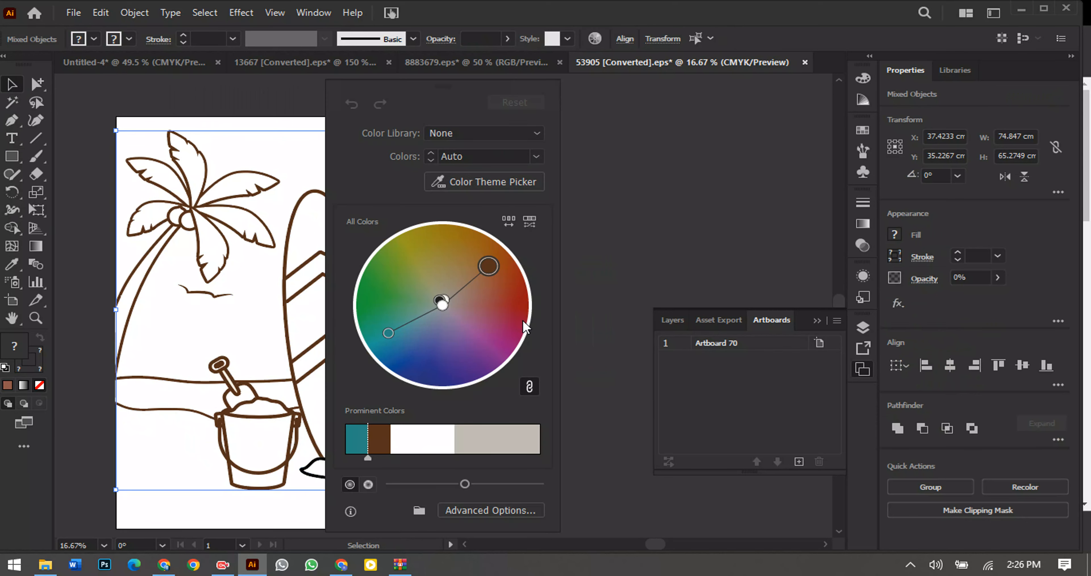
left_click_drag(464, 487, 442, 484)
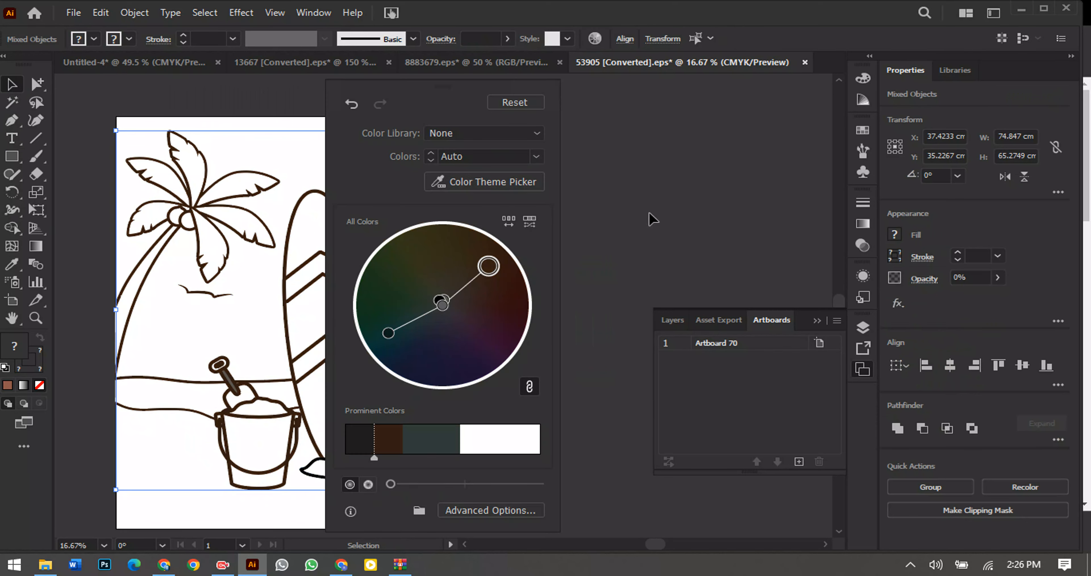
left_click(650, 219)
Step: Recolor the entire artwork with the advanced options, changing the dark brown, dark teal and gray colors to black, and deselect it
key("ctrl+a")
left_click(595, 39)
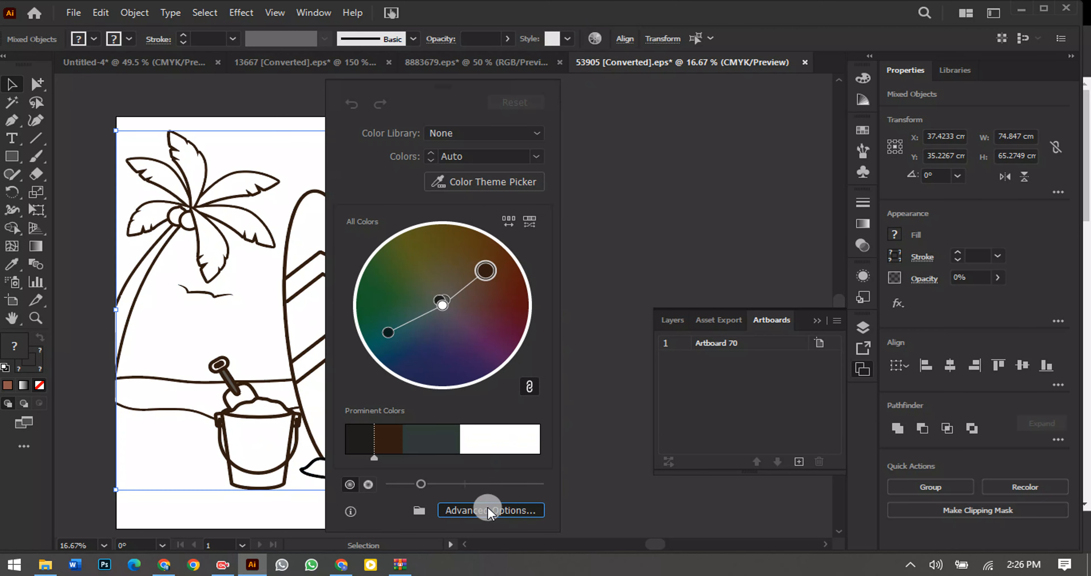
left_click(490, 510)
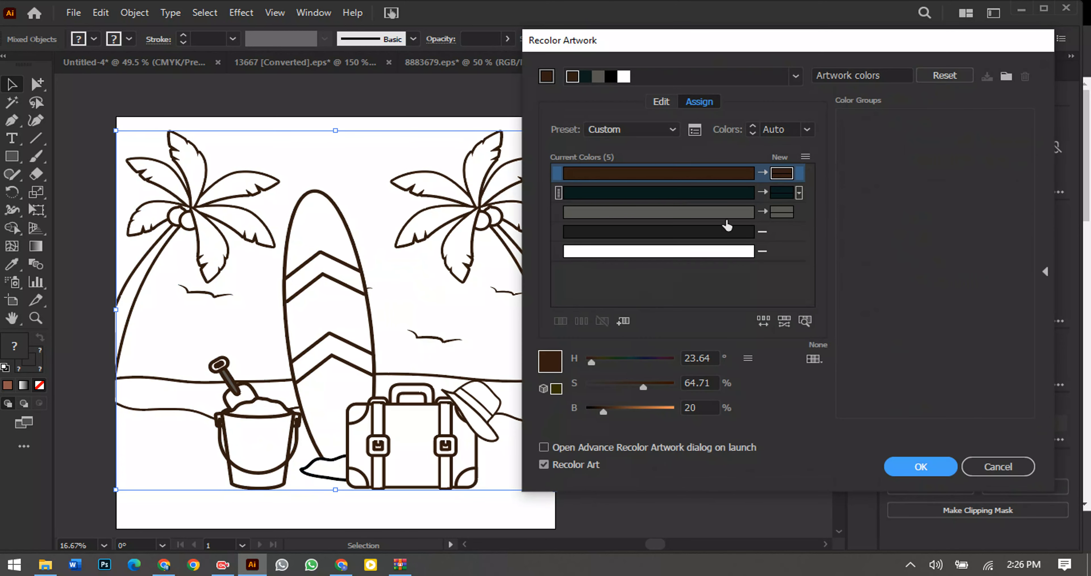
left_click_drag(591, 363, 585, 363)
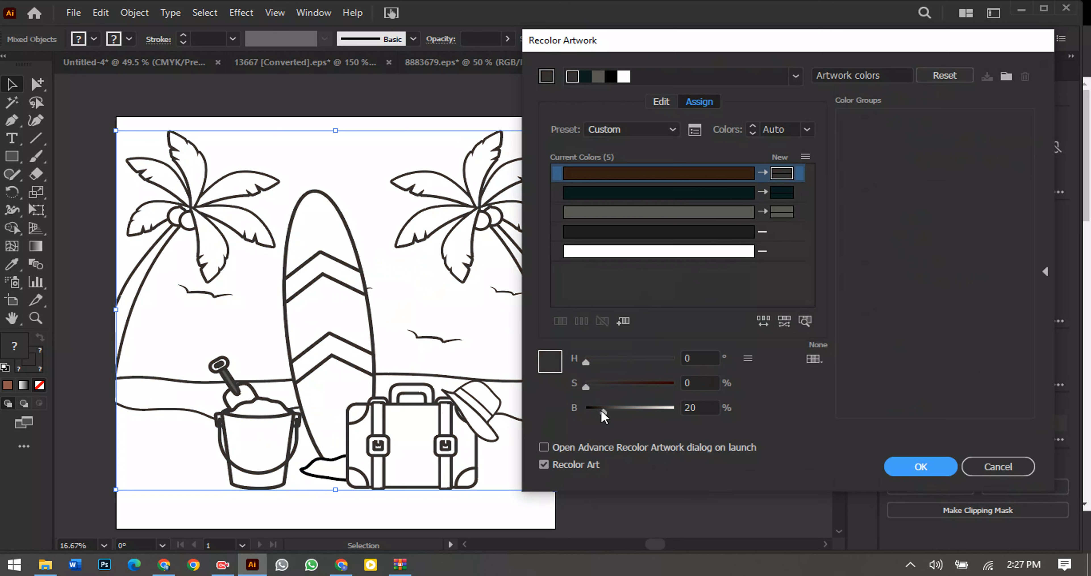
left_click_drag(603, 412, 576, 412)
left_click(791, 193)
left_click(781, 212)
left_click(906, 468)
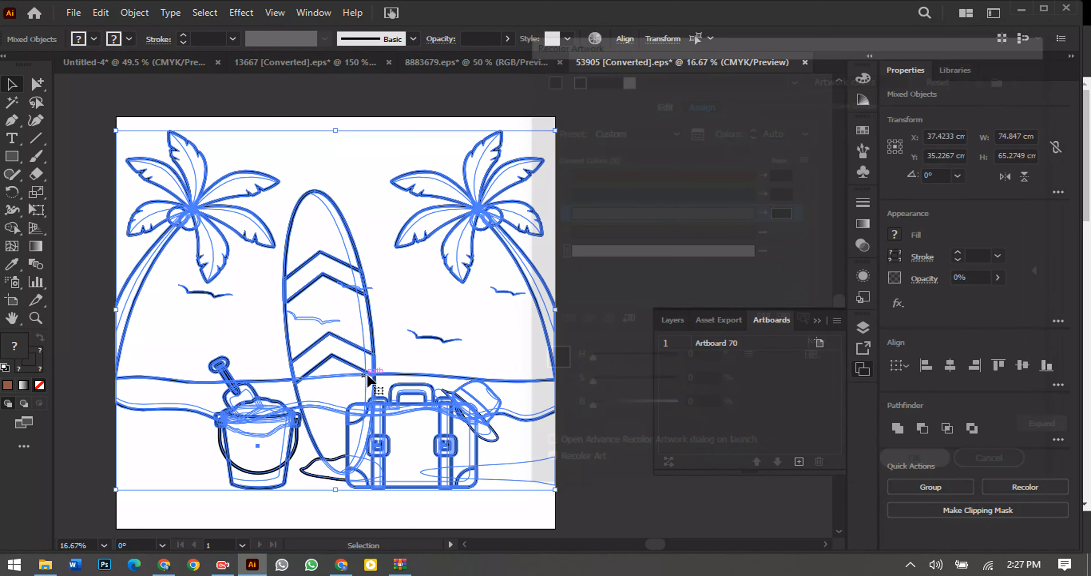
left_click(434, 322)
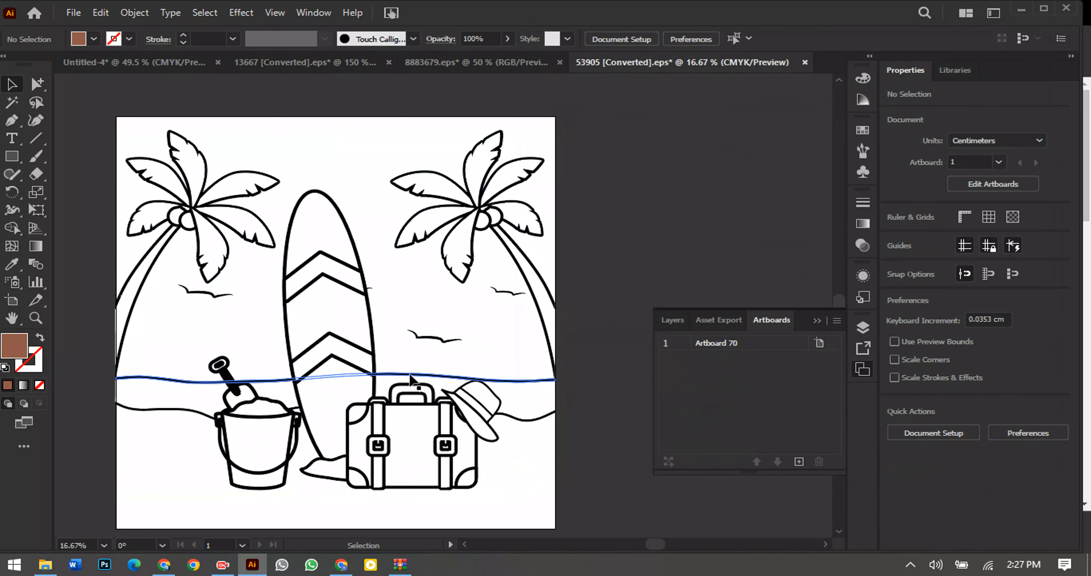
Step: Try to move a piece of the black shovel handle away from the shovel, and undo the move
scroll(219, 417, "up", 2)
scroll(220, 416, "up", 3)
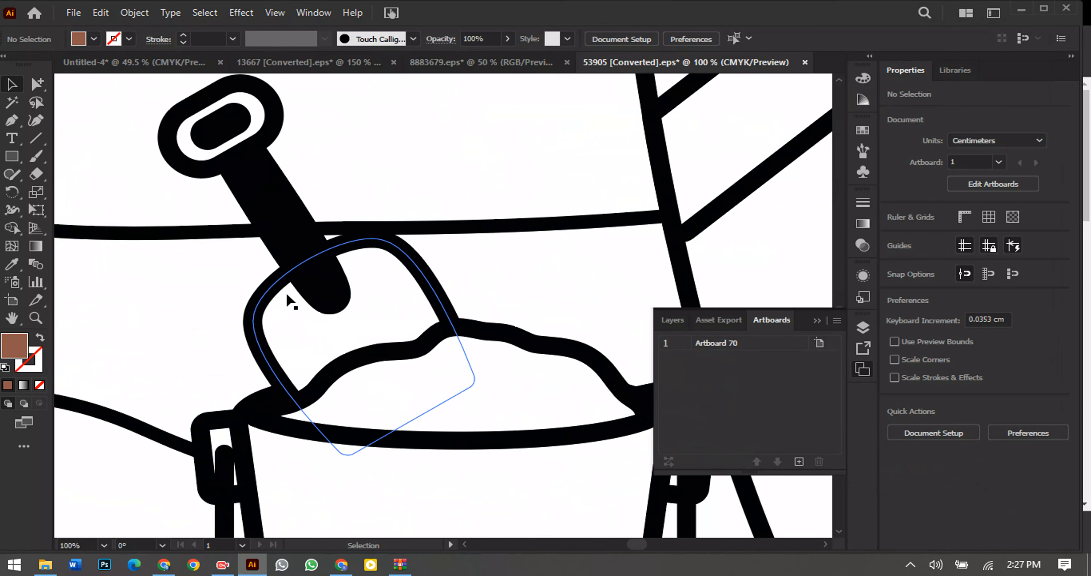
left_click(219, 178)
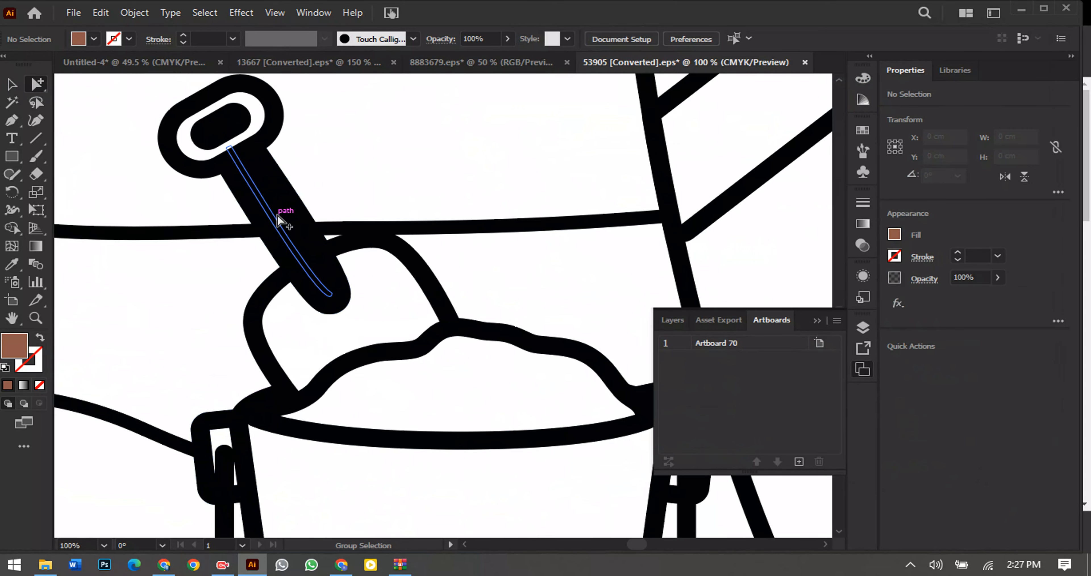
left_click_drag(280, 219, 392, 157)
key("ctrl+z")
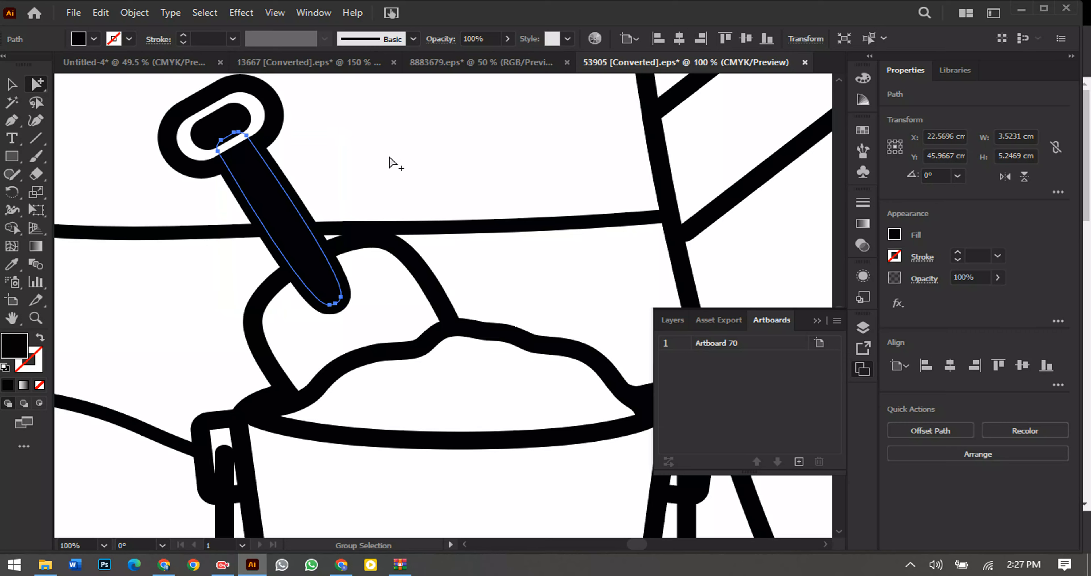
left_click(348, 165)
scroll(280, 161, "down", 3)
scroll(280, 161, "down", 3)
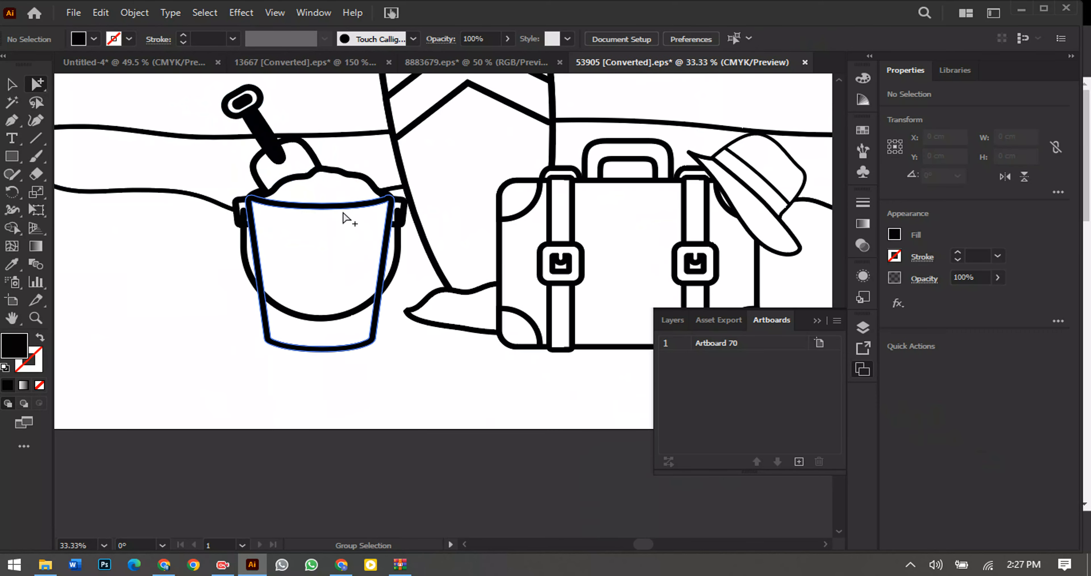
Step: Select the entire black line-art beach scene in the 53905 document and cut it from the artboard
left_click_drag(689, 272, 585, 326)
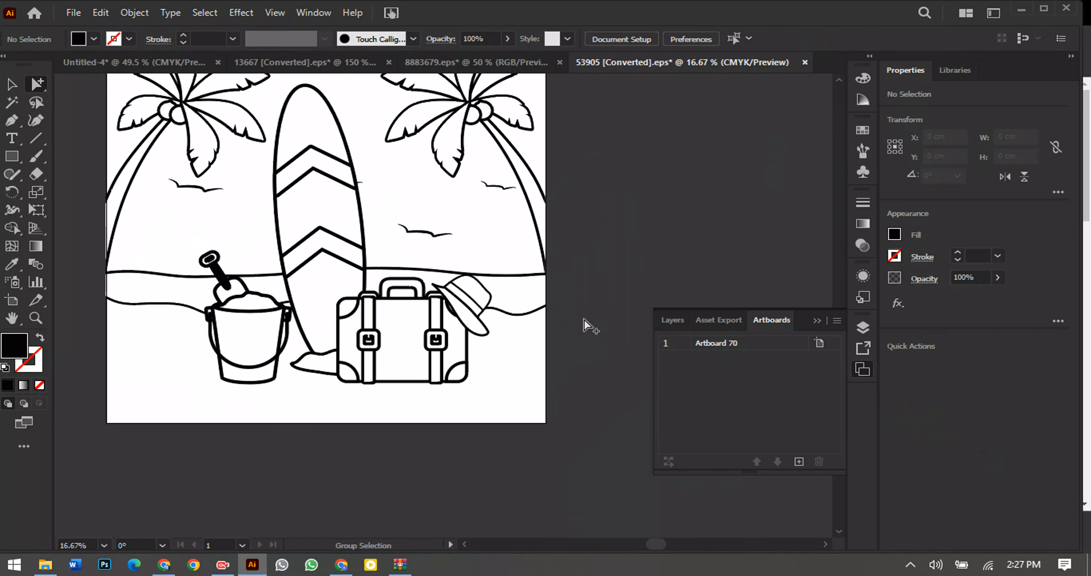
left_click(9, 93)
scroll(195, 237, "left", 2)
scroll(289, 313, "up", 3)
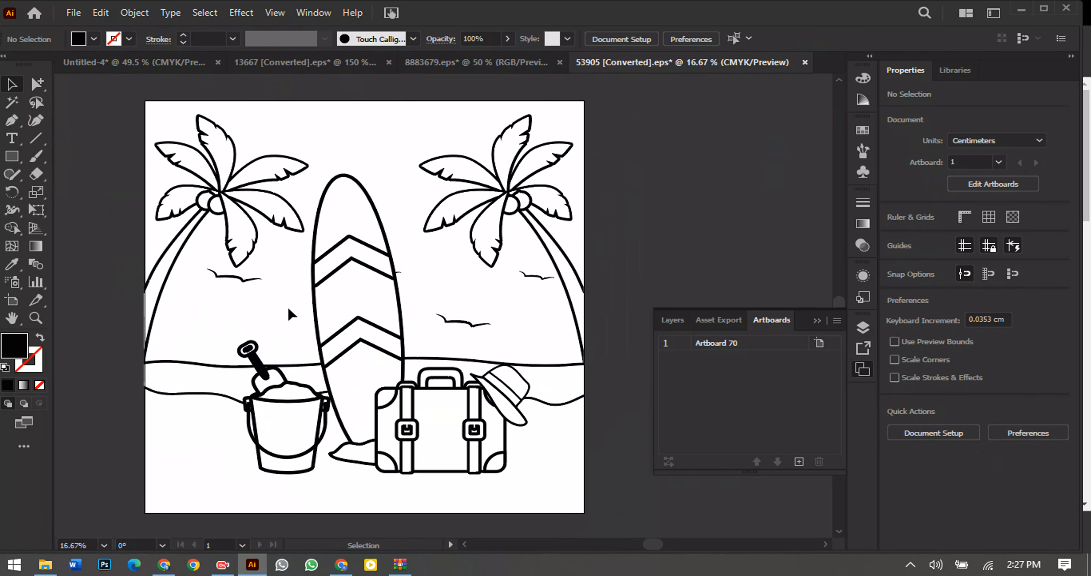
left_click_drag(553, 493, 582, 493)
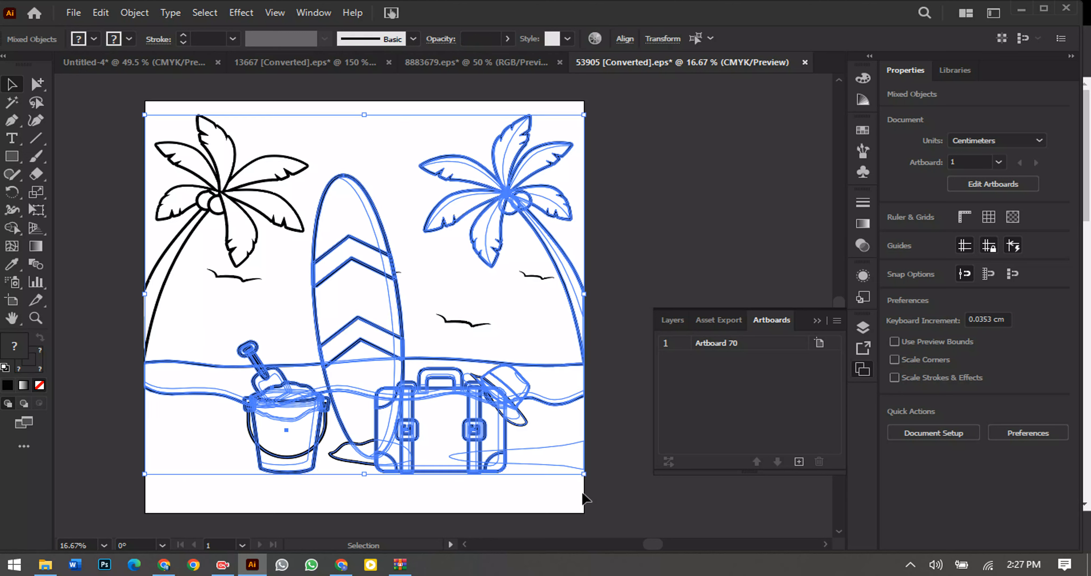
key("ctrl+a")
key("Delete")
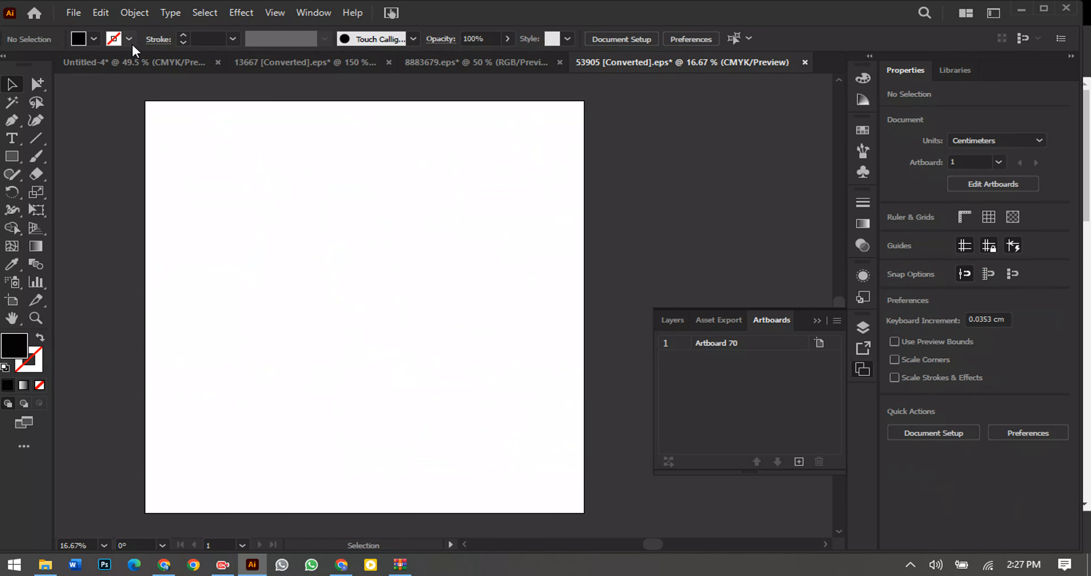
Step: Paste the beach scene into the Untitled-4 coloring page document
left_click(160, 71)
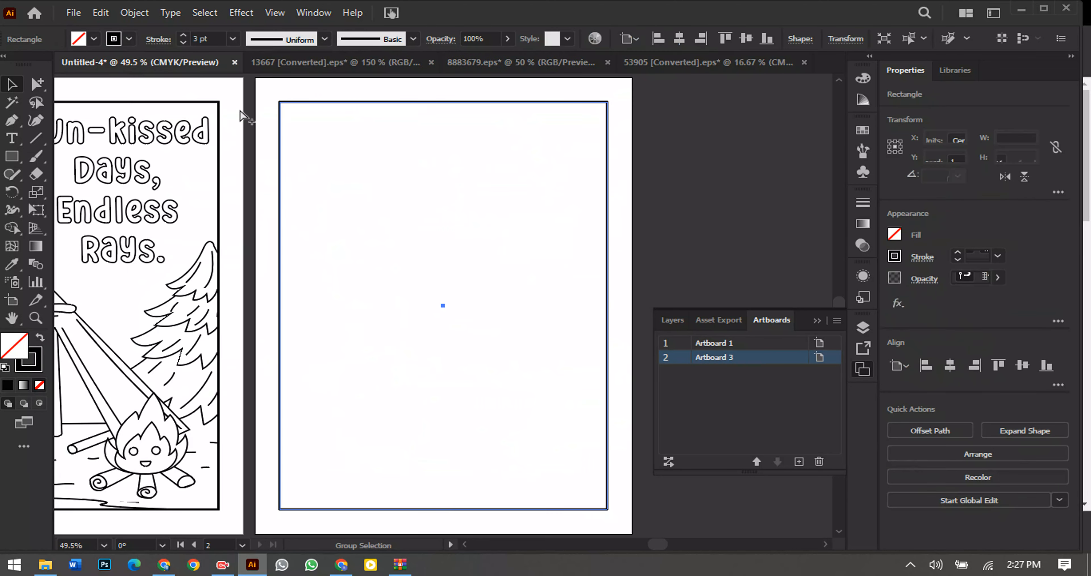
key("ctrl+v")
key("ctrl+minus")
key("ctrl+minus")
key("ctrl+minus")
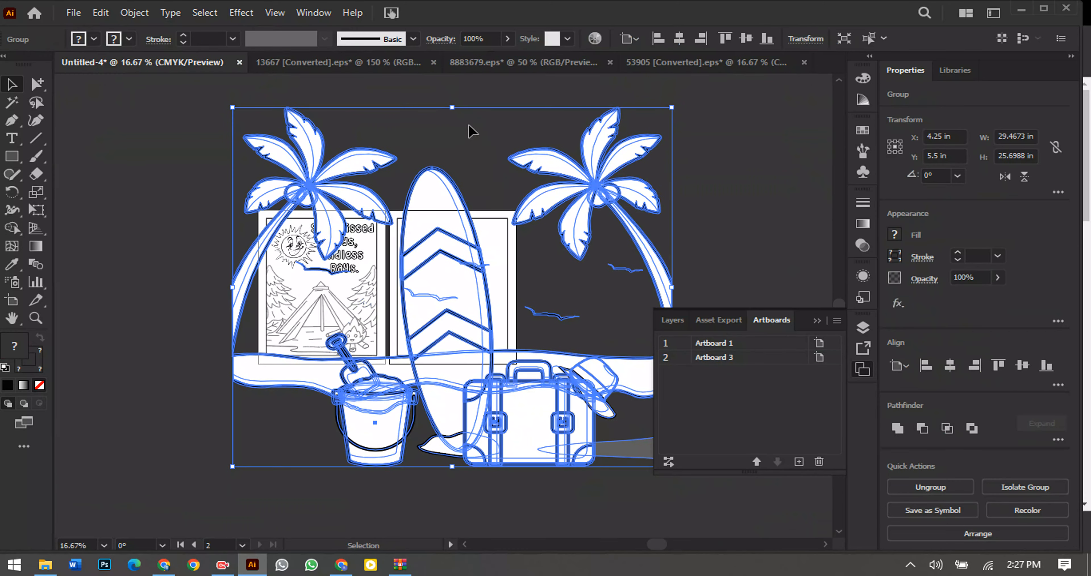
Step: Try to scale the pasted beach scene down into the second page's frame without expanding its strokes
left_click_drag(452, 109, 480, 297)
scroll(480, 297, "up", 3)
left_click(618, 253)
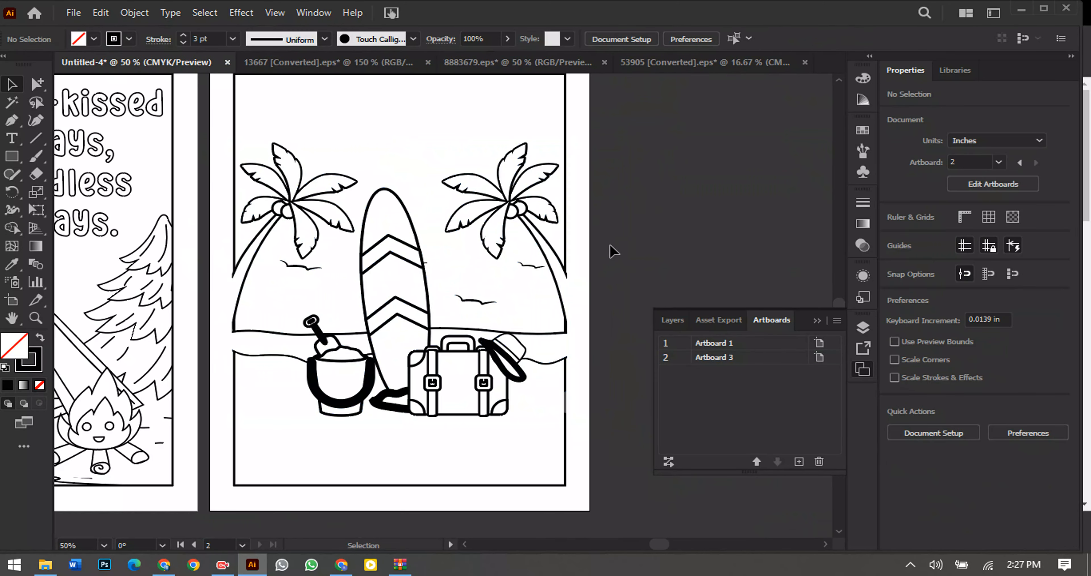
left_click(510, 386)
scroll(510, 386, "up", 4)
scroll(168, 91, "down", 7)
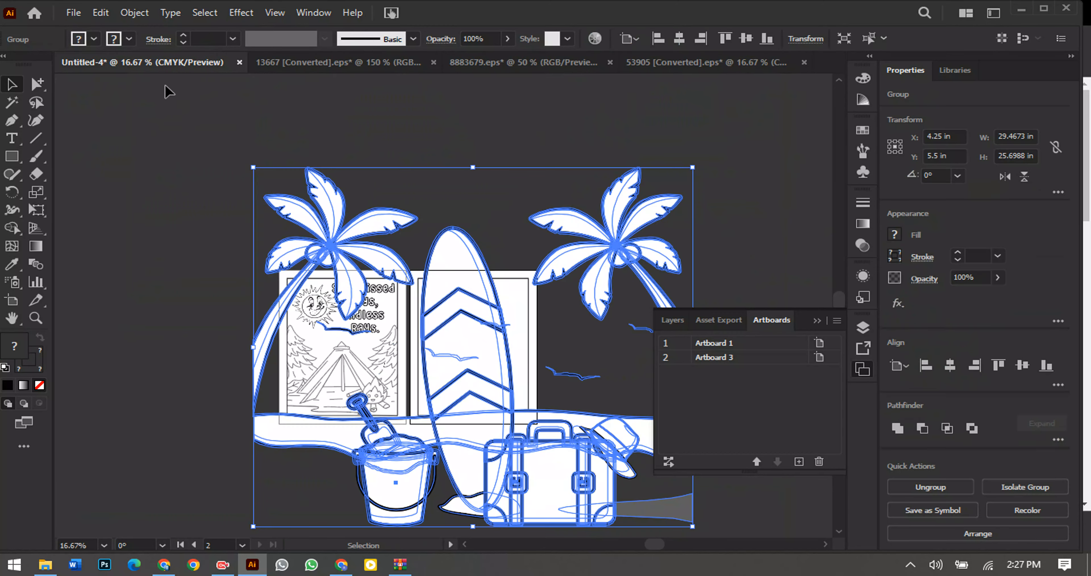
Step: Move the full-size beach scene well away from the pages and expand its strokes into shapes
scroll(307, 236, "down", 3)
left_click_drag(309, 245, 597, 212)
left_click(133, 14)
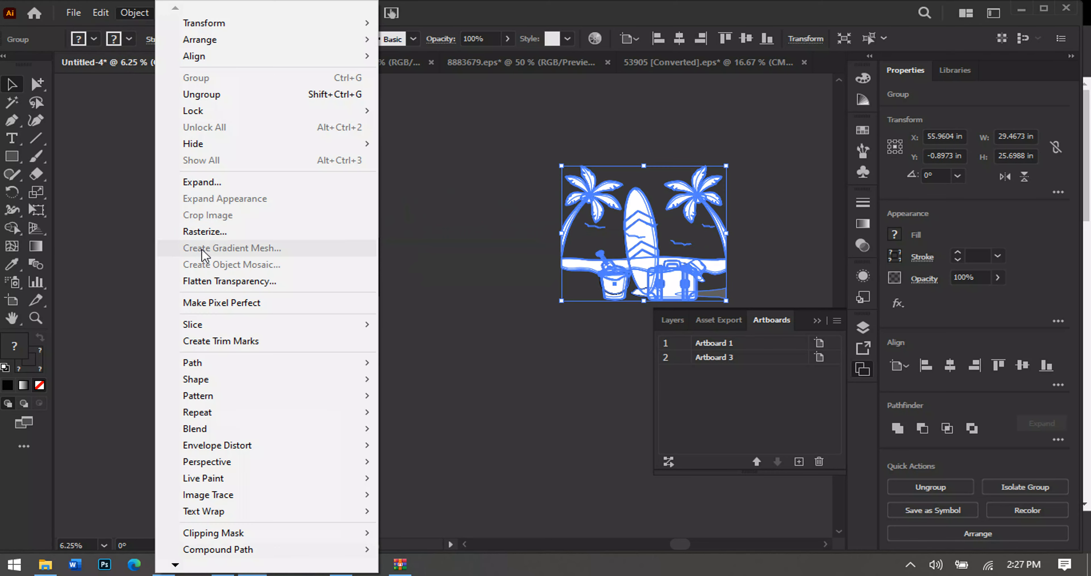
left_click(190, 183)
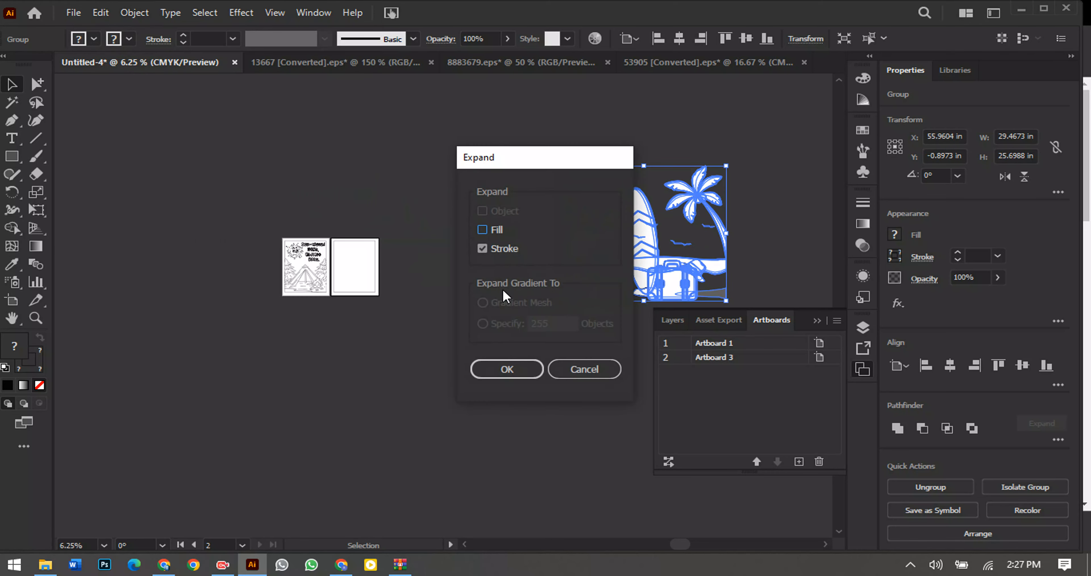
left_click(508, 368)
left_click(509, 202)
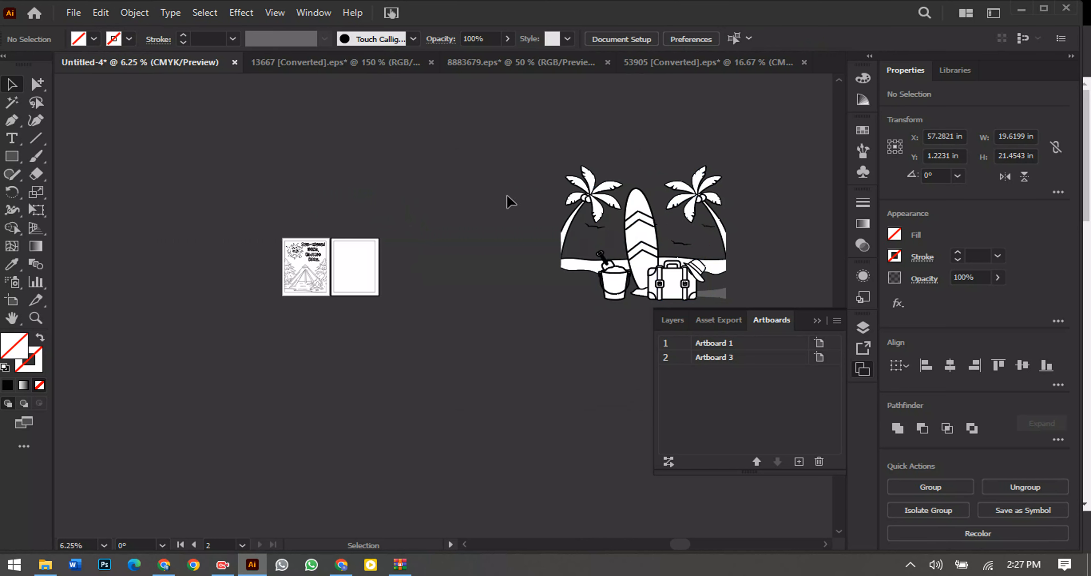
Step: Scale the expanded beach scene down to about 6 in wide and place it inside the second page's frame
left_click_drag(746, 243, 659, 234)
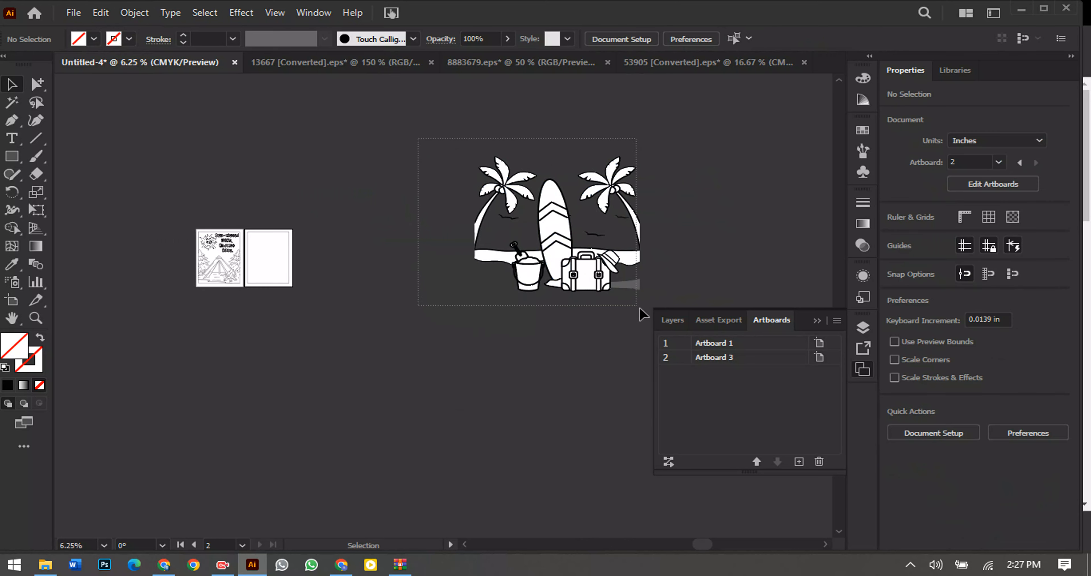
left_click(629, 281)
left_click_drag(639, 292, 275, 269)
key("ctrl+equal")
key("ctrl+equal")
key("ctrl+equal")
key("ctrl+equal")
key("ctrl+equal")
key("ctrl+equal")
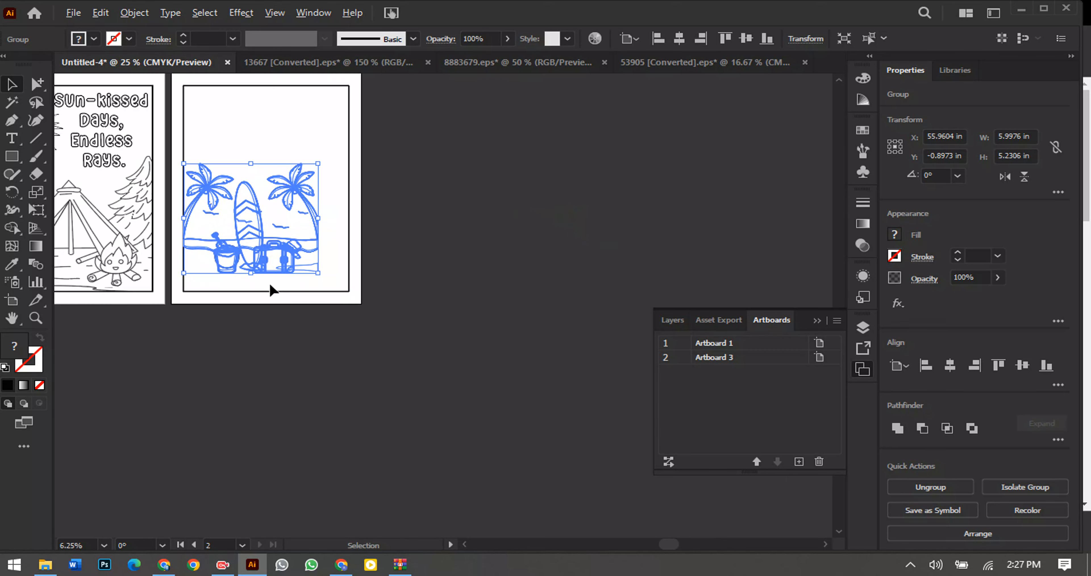
left_click_drag(361, 287, 395, 305)
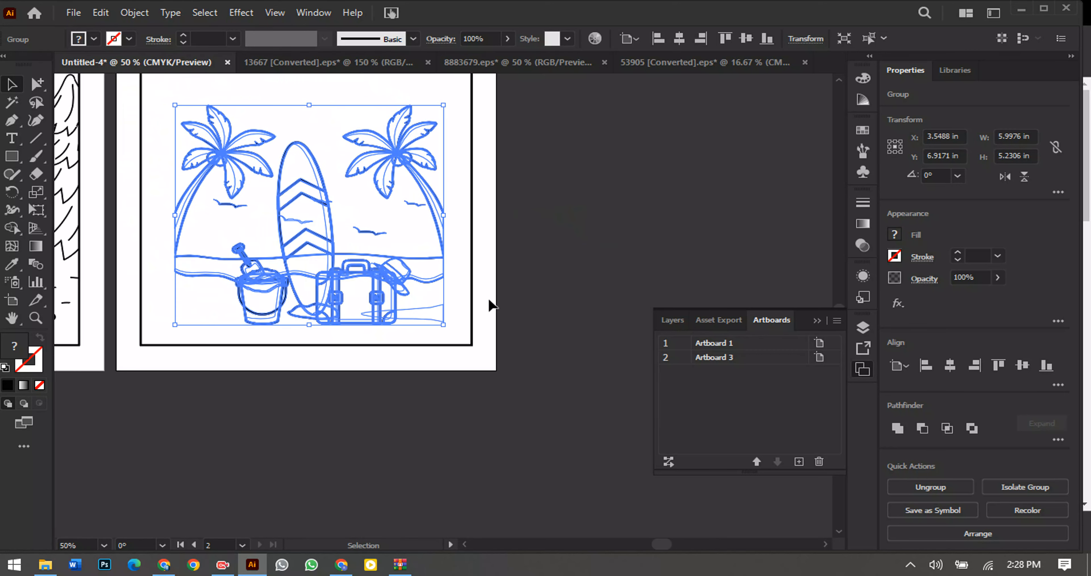
left_click(565, 311)
Step: Enlarge the beach scene to 7.4 in wide so it spans the second page's frame and rests on its lower edge
scroll(282, 279, "up", 3, "alt")
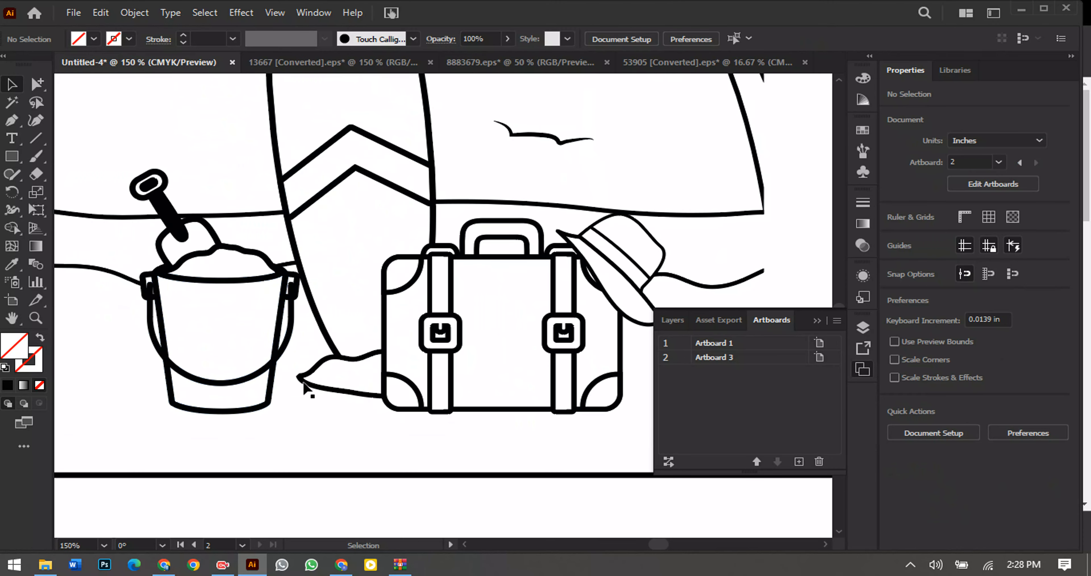
scroll(340, 381, "down", 3, "alt")
scroll(626, 275, "down", 1, "alt")
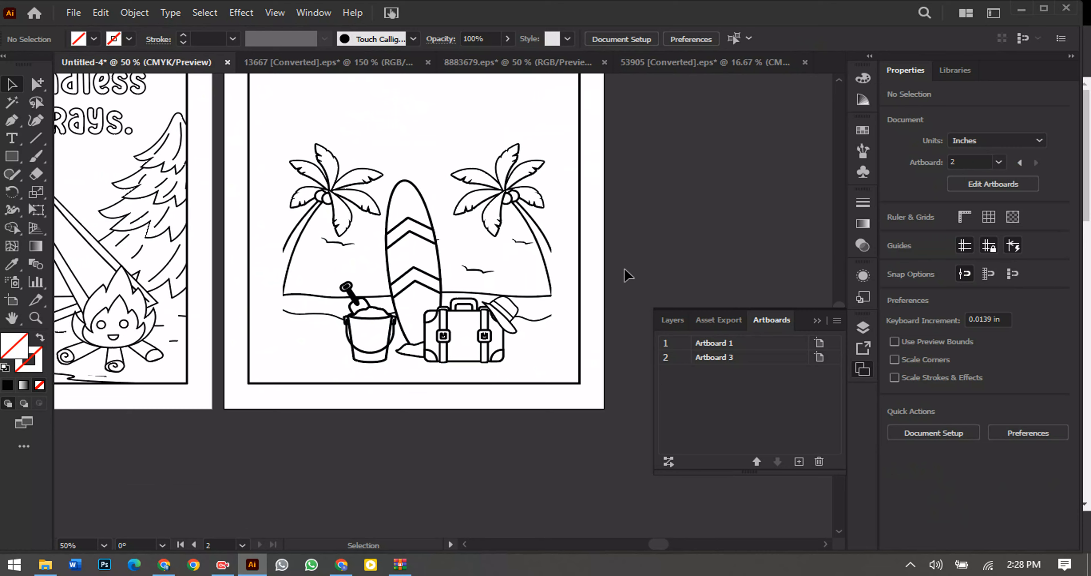
scroll(443, 338, "down", 1, "alt")
left_click(440, 334)
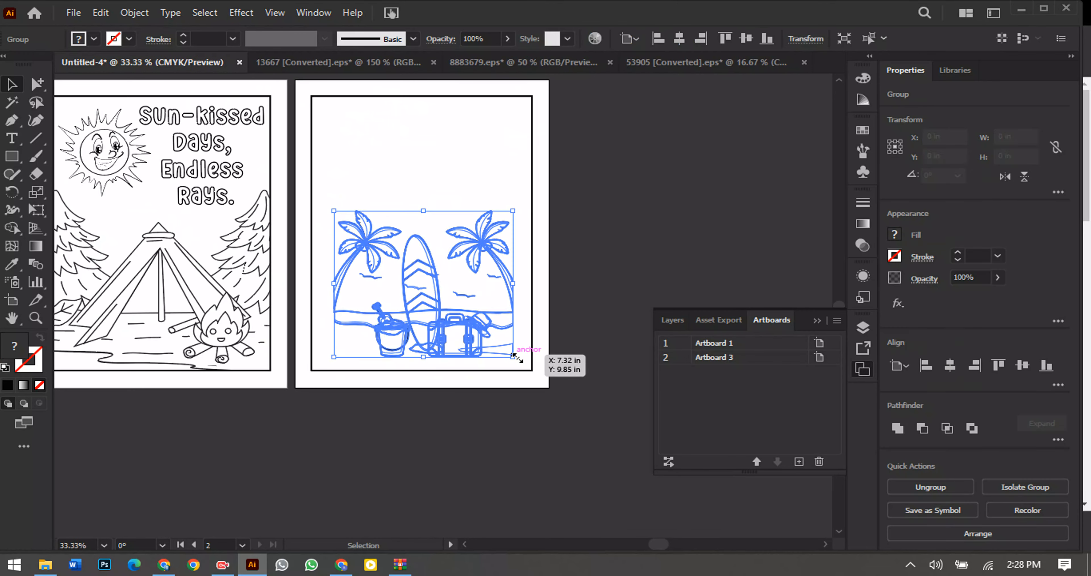
left_click_drag(519, 358, 545, 373)
left_click_drag(319, 198, 311, 186)
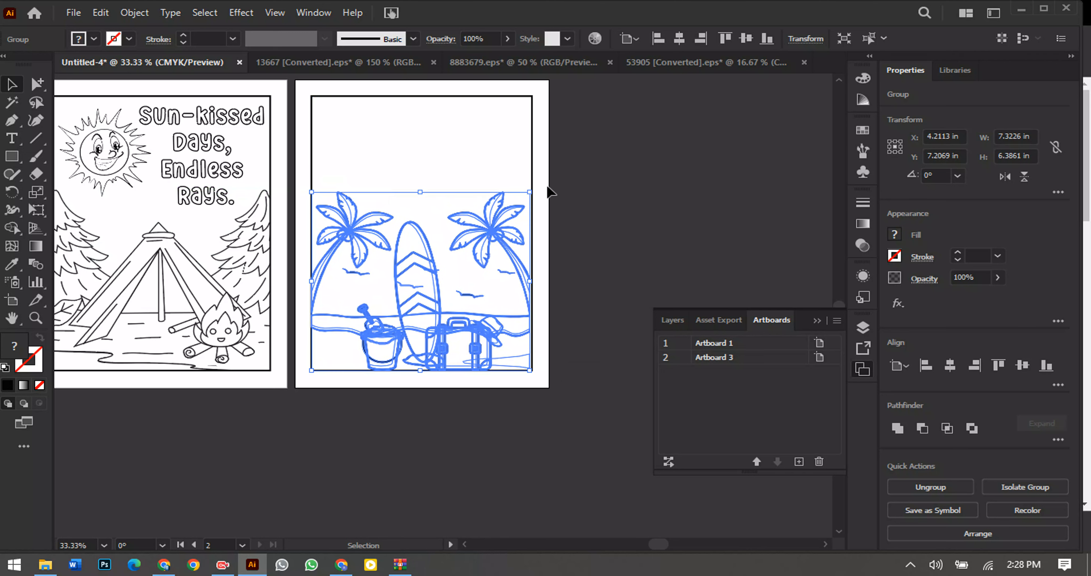
left_click(580, 186)
left_click(527, 264)
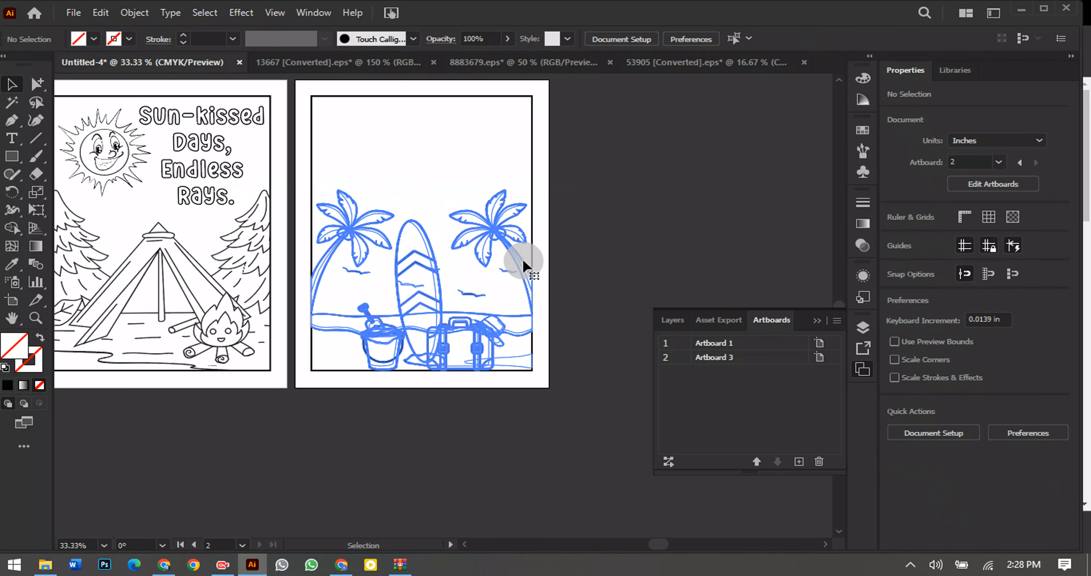
left_click(558, 221)
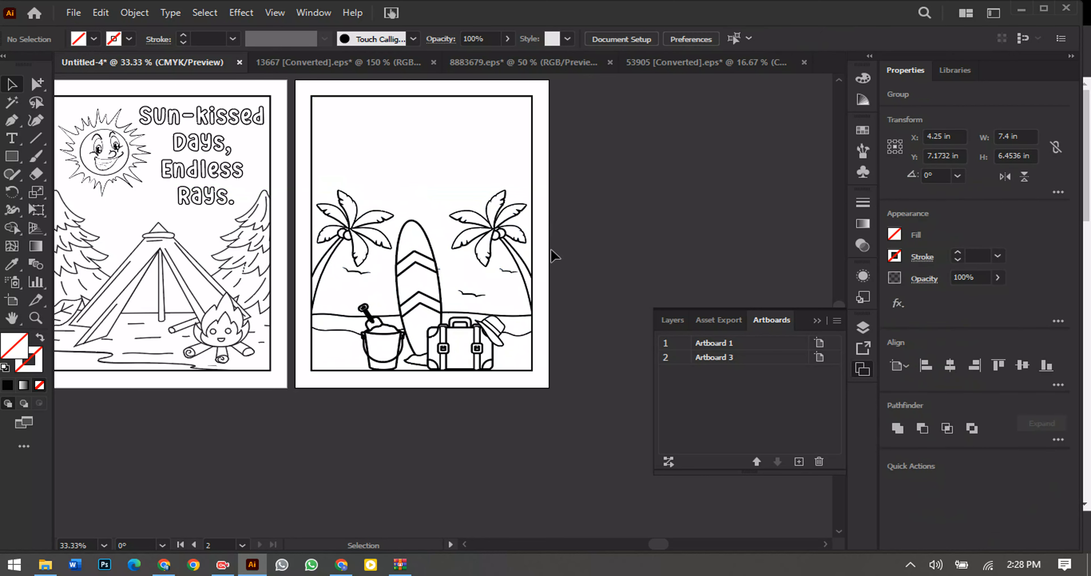
Step: Nudge the beach scene up to Y 6.6172 in, leaving a gap above the frame's lower edge
scroll(542, 309, "up", 2)
left_click_drag(546, 351, 549, 338)
left_click(423, 367)
key("shift+Up")
key("shift+Up")
key("shift+Up")
key("shift+Up")
key("shift+Up")
key("shift+Up")
key("shift+Up")
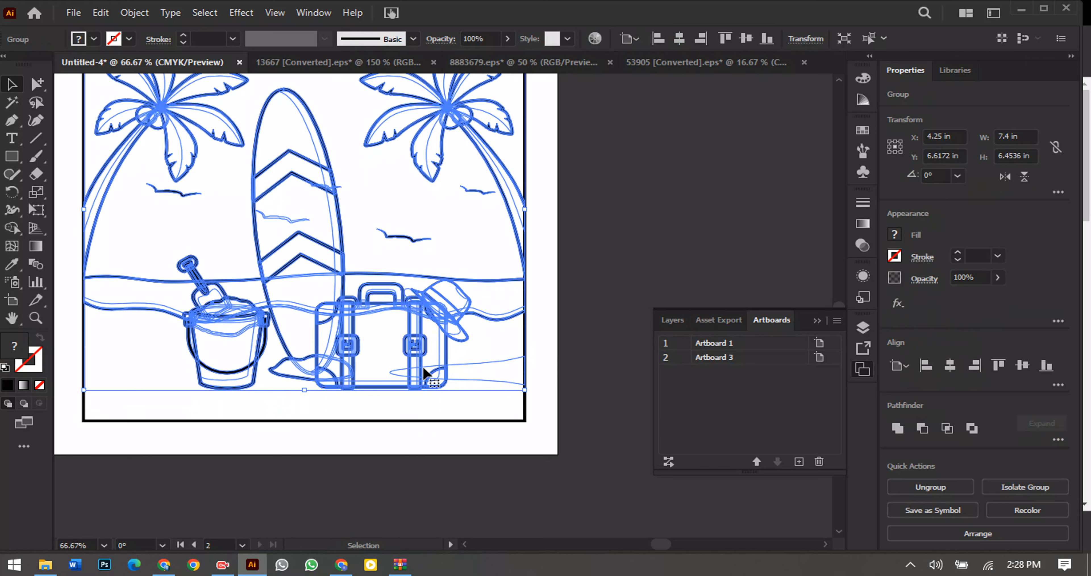
left_click(557, 270)
scroll(570, 291, "down", 2)
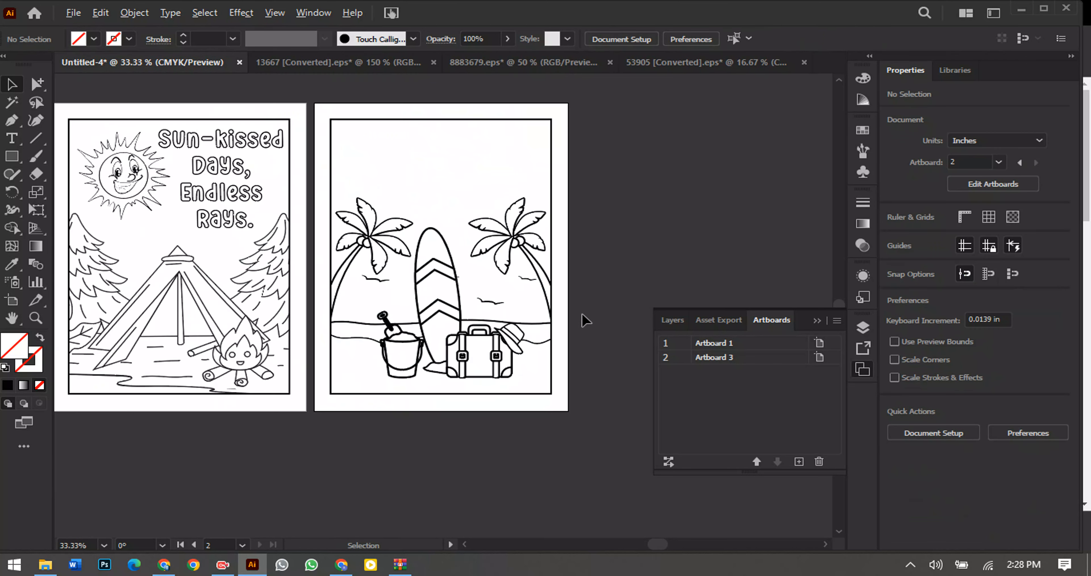
Step: Isolate the beach scene group, delete the sand bucket with its shovel, and leave isolation
left_click_drag(593, 296, 594, 302)
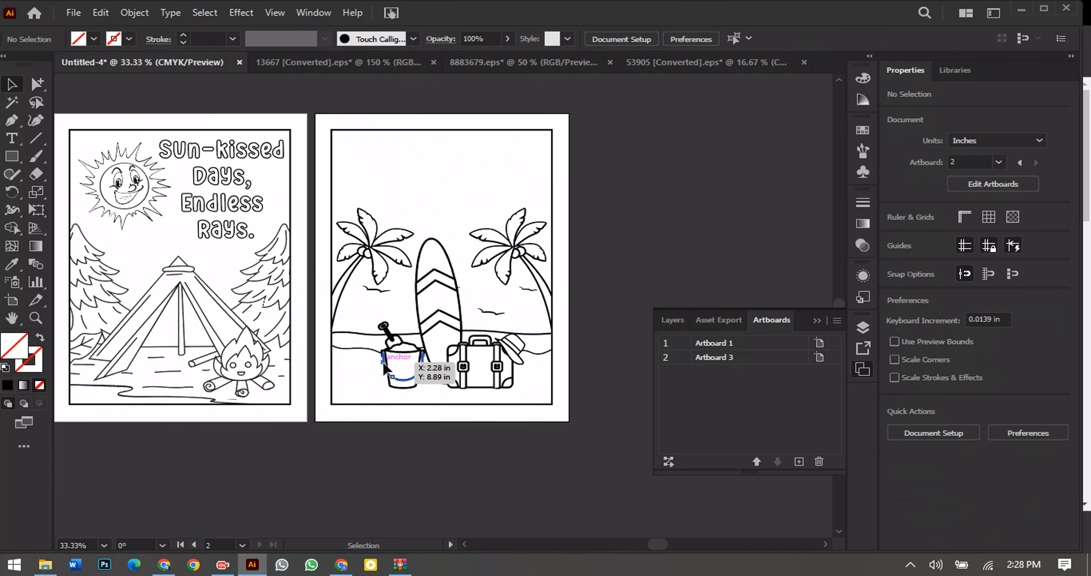
scroll(409, 366, "up", 2)
double_click(414, 340)
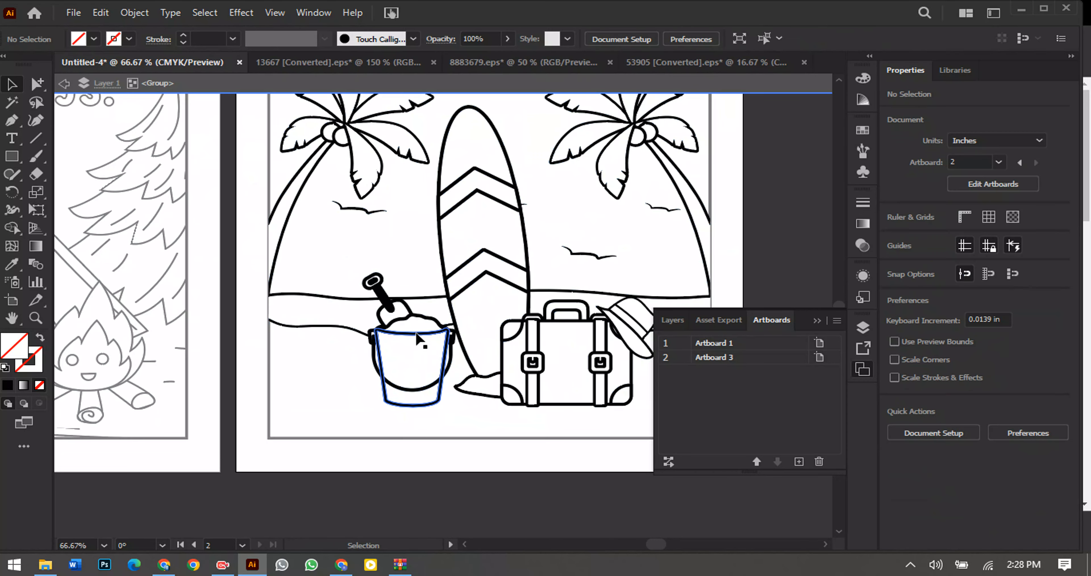
left_click(416, 334)
key("Delete")
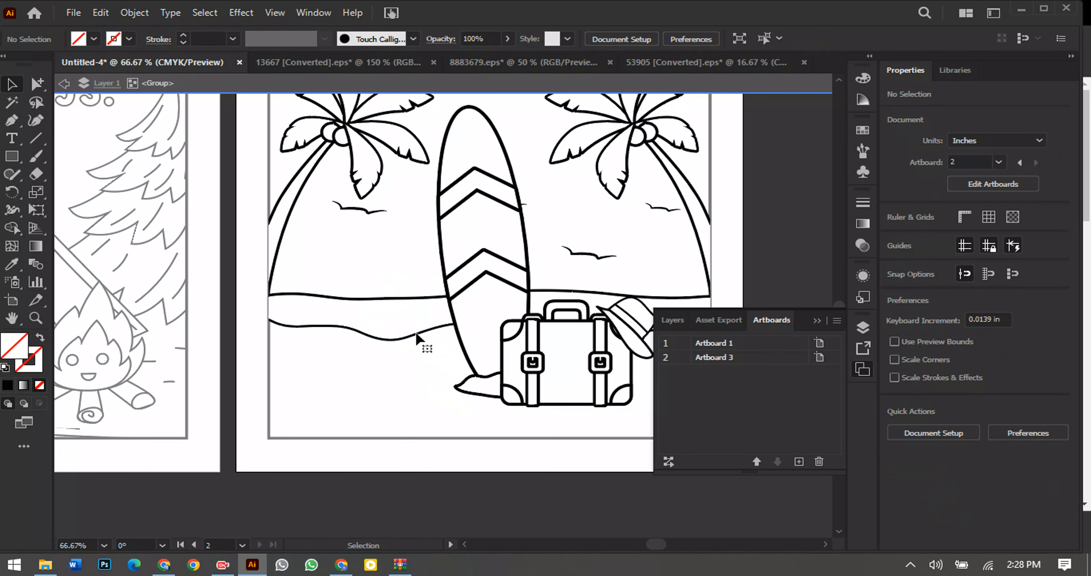
scroll(416, 329, "down", 2)
double_click(639, 244)
scroll(631, 241, "up", 1)
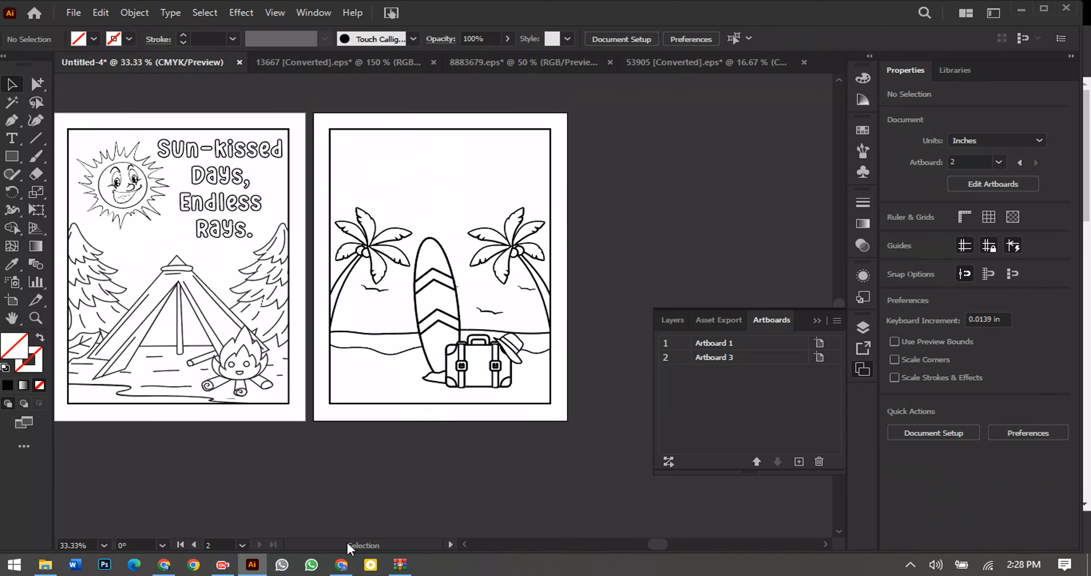
Step: Switch to the browser, open the downloaded beach-vacations (1).zip archive and open 53890.eps in Illustrator
left_click(341, 565)
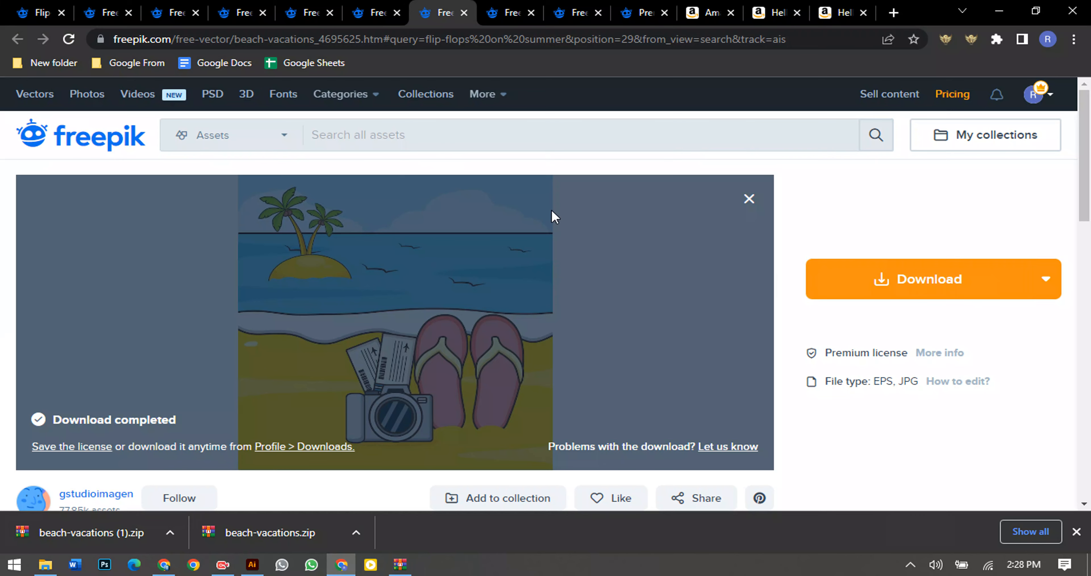
left_click(80, 531)
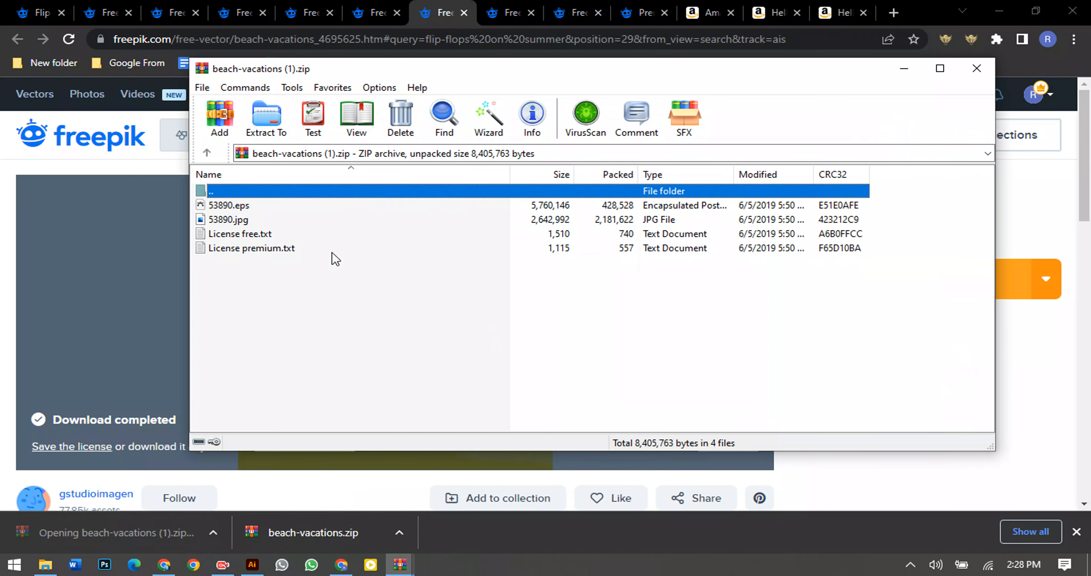
left_click(266, 210)
double_click(265, 210)
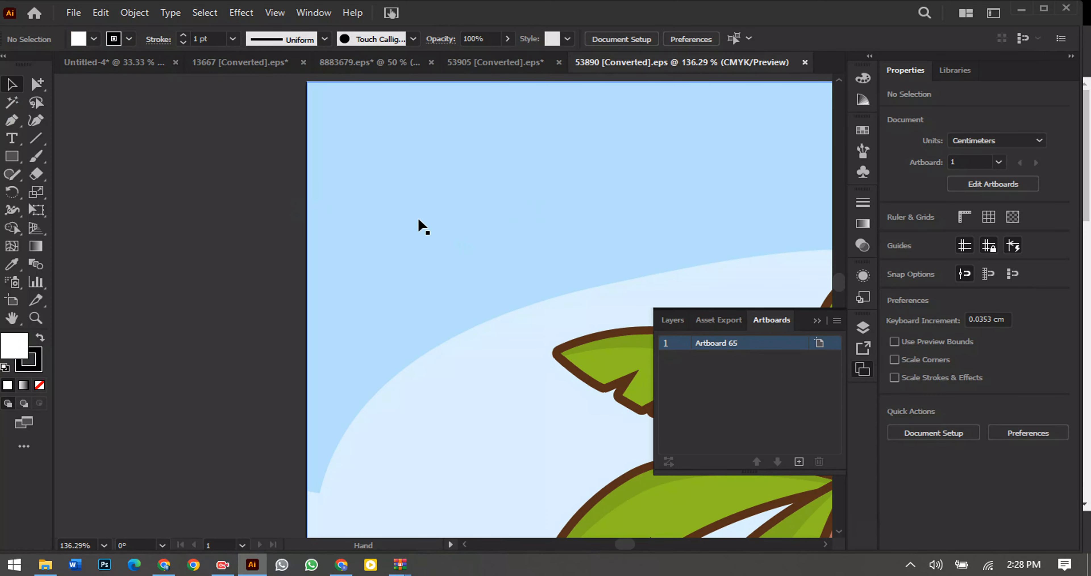
Step: Delete the sky, sea, beach and palm island background, keeping the camera, tickets and flip-flops
scroll(426, 231, "down", 10)
scroll(514, 325, "up", 5)
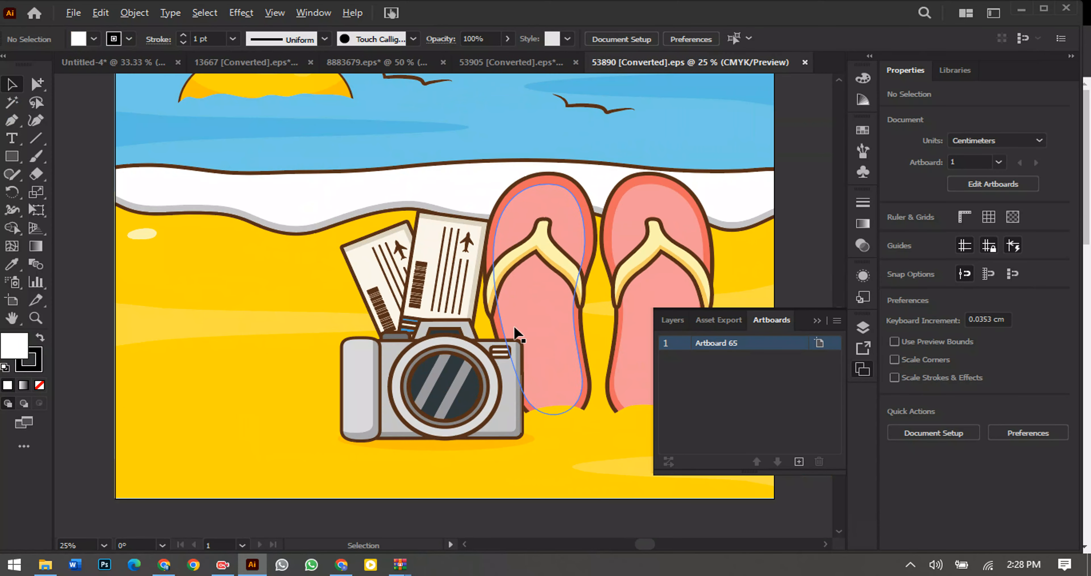
left_click(514, 325)
scroll(514, 325, "down", 3)
left_click(494, 339, "shift")
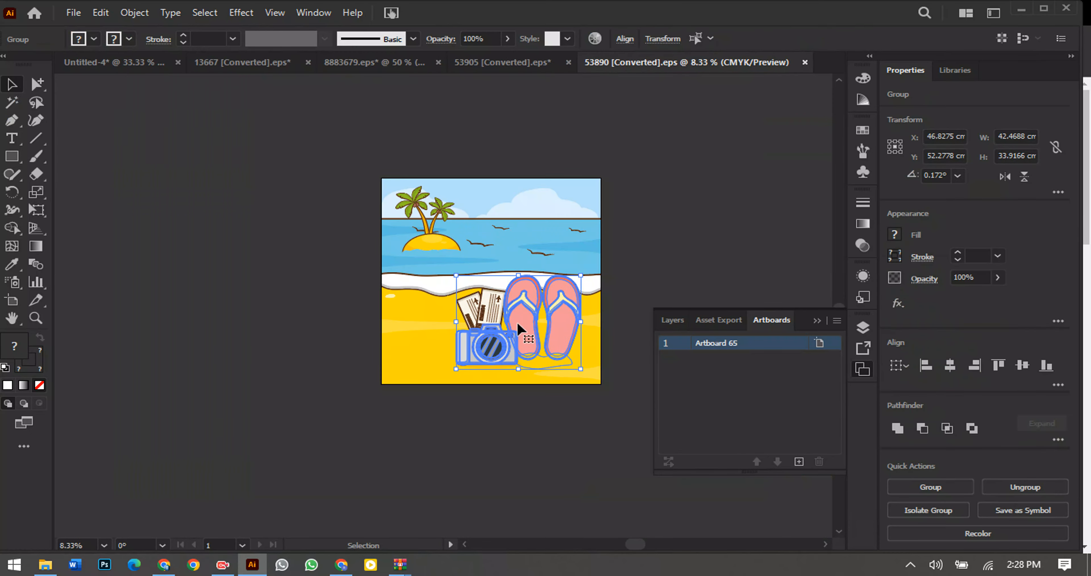
left_click(426, 311)
key("Delete")
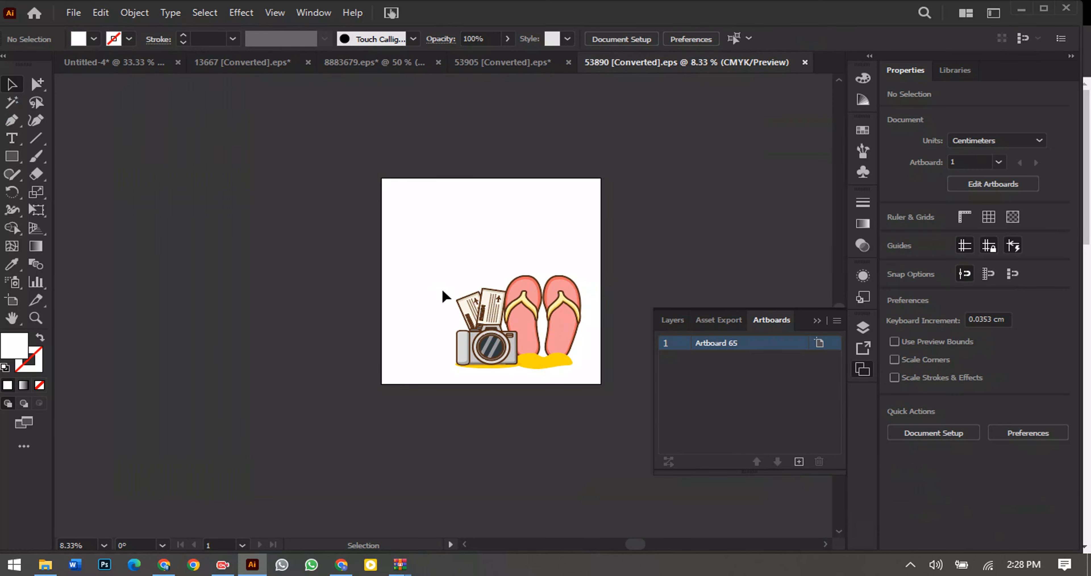
Step: Ungroup the flip-flops and the sand patch beneath them
key("ctrl+a")
scroll(546, 350, "up", 3)
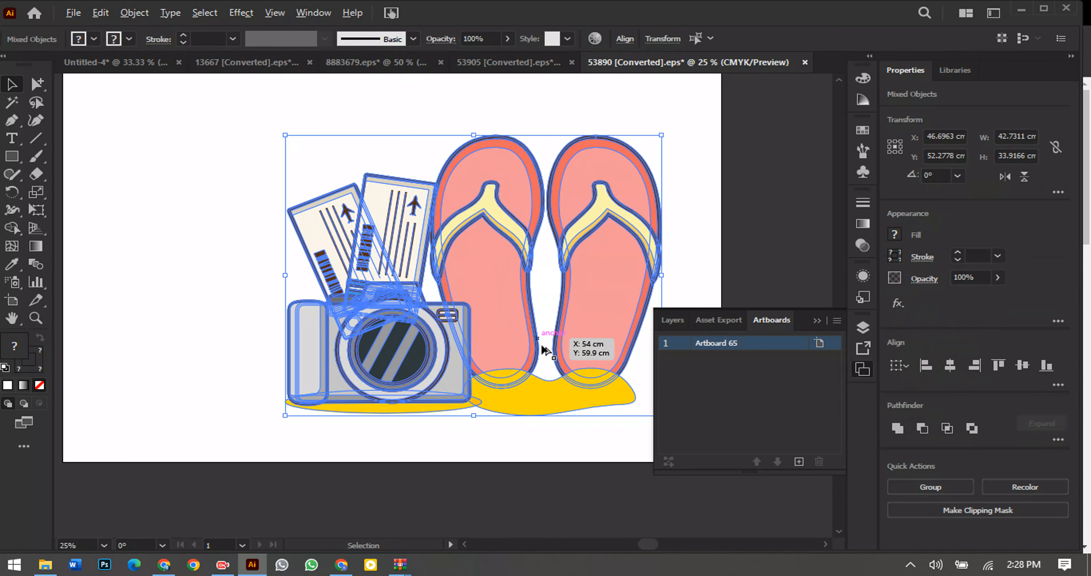
left_click(190, 311)
left_click(460, 413)
right_click(460, 412)
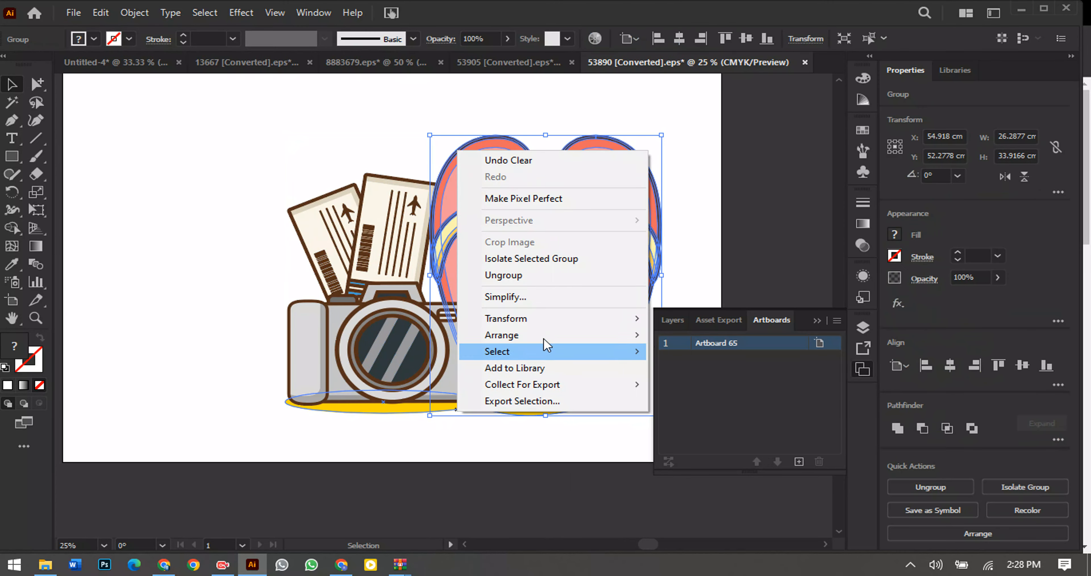
left_click(504, 275)
Step: Delete the two yellow sand patches under the camera and the flip-flops
left_click(446, 402)
left_click(435, 402, "shift")
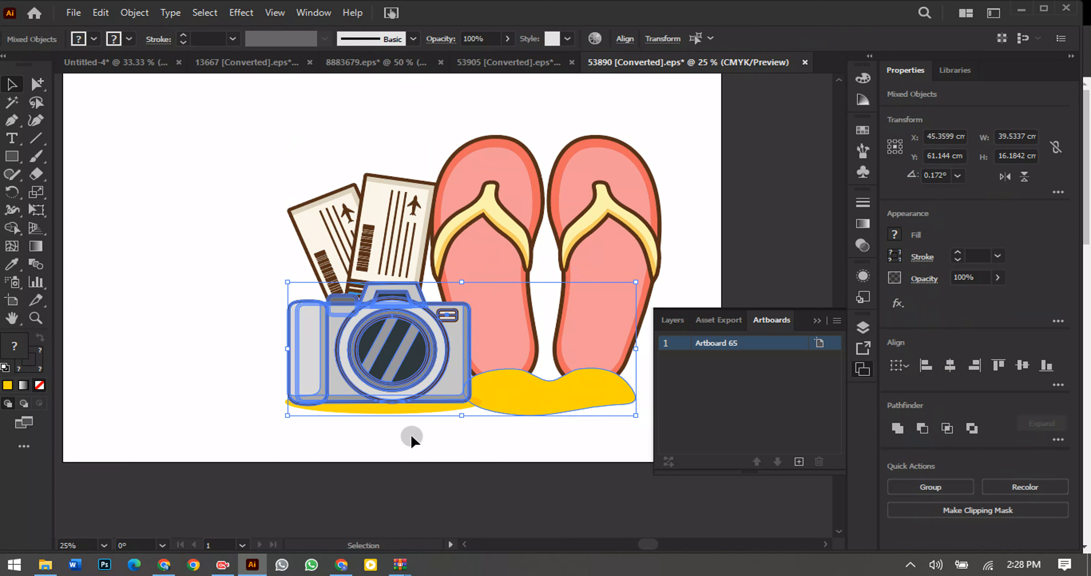
left_click(410, 433)
left_click(507, 396)
left_click(419, 408, "shift")
key("Delete")
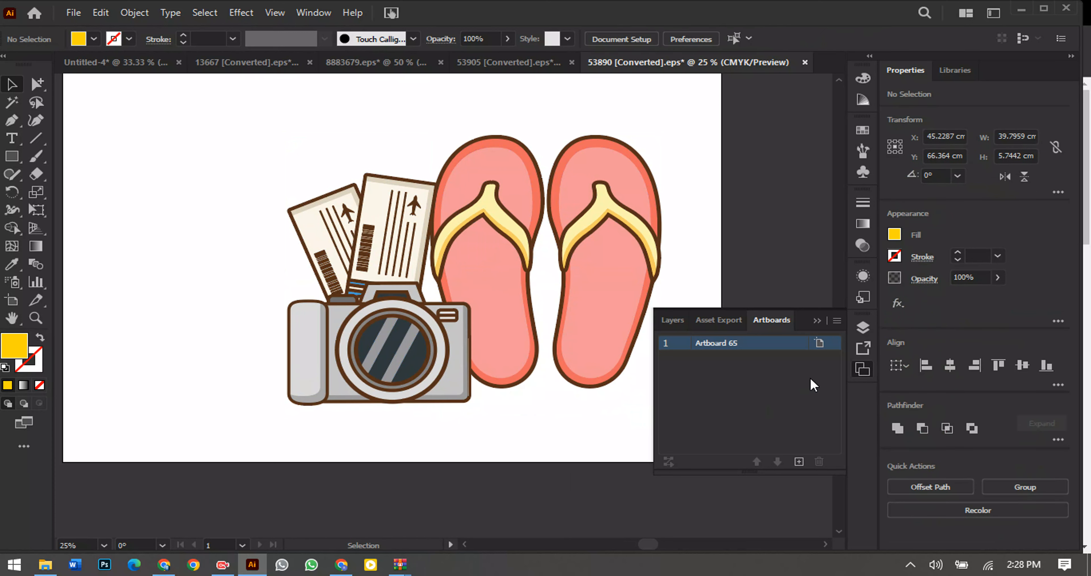
Step: Make the coloured fills of the camera, tickets and flip-flops white, and recolor the brown outlines to black by lowering the overall brightness to minimum
left_click(12, 102)
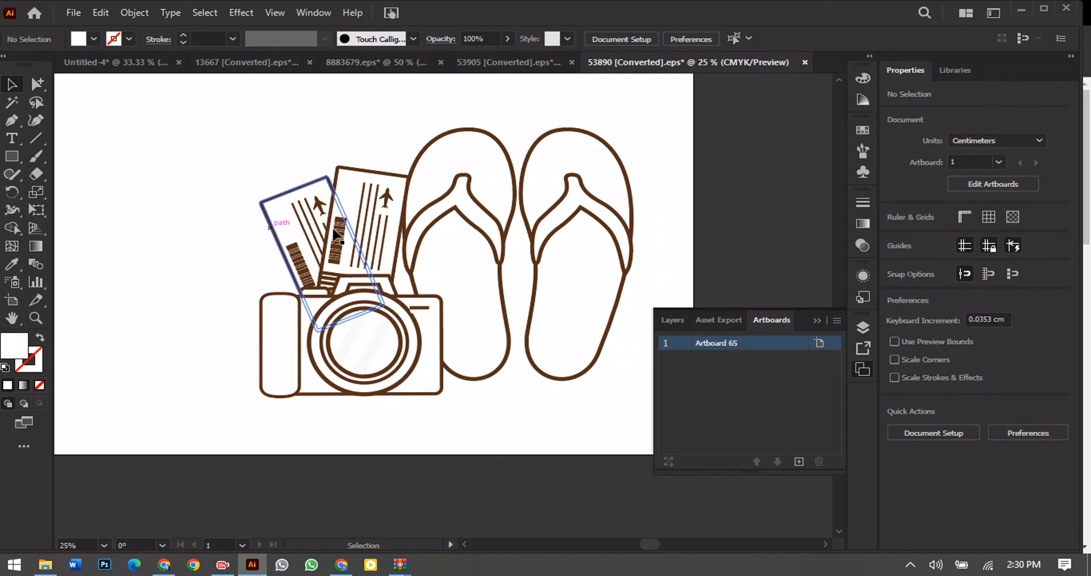
scroll(663, 134, "right", 3)
key("ctrl+a")
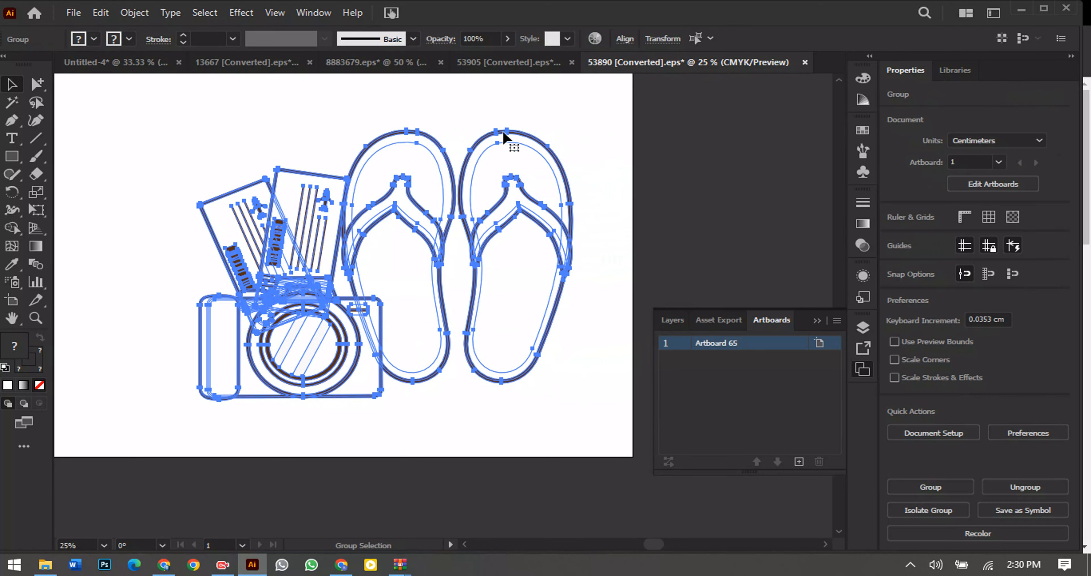
key("v")
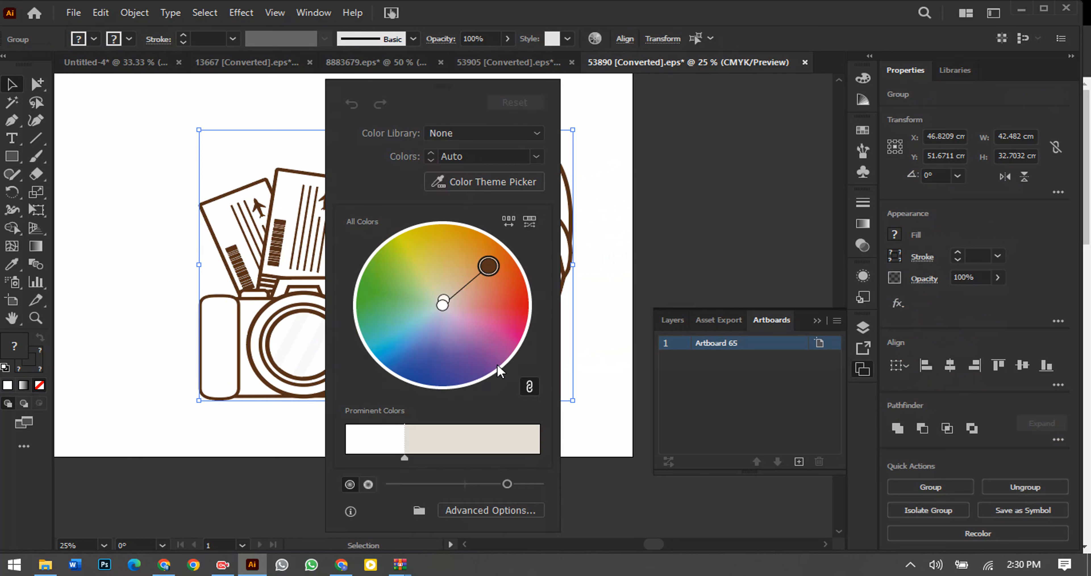
left_click_drag(510, 487, 378, 485)
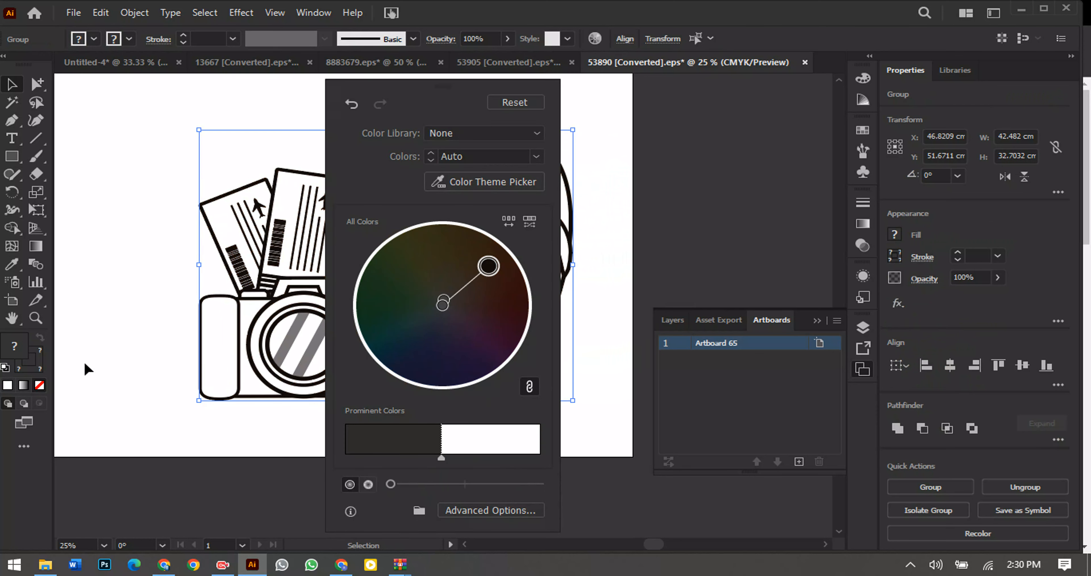
left_click(85, 370)
left_click(437, 232)
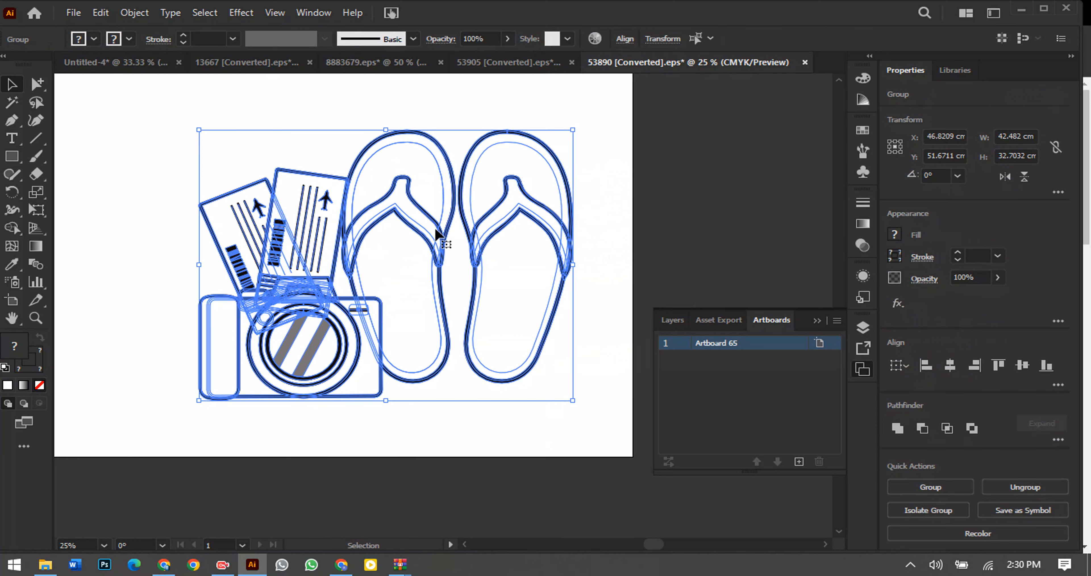
Step: Recolor the two remaining dark grey colours of the artwork to black in the advanced Recolor Artwork settings
left_click(594, 38)
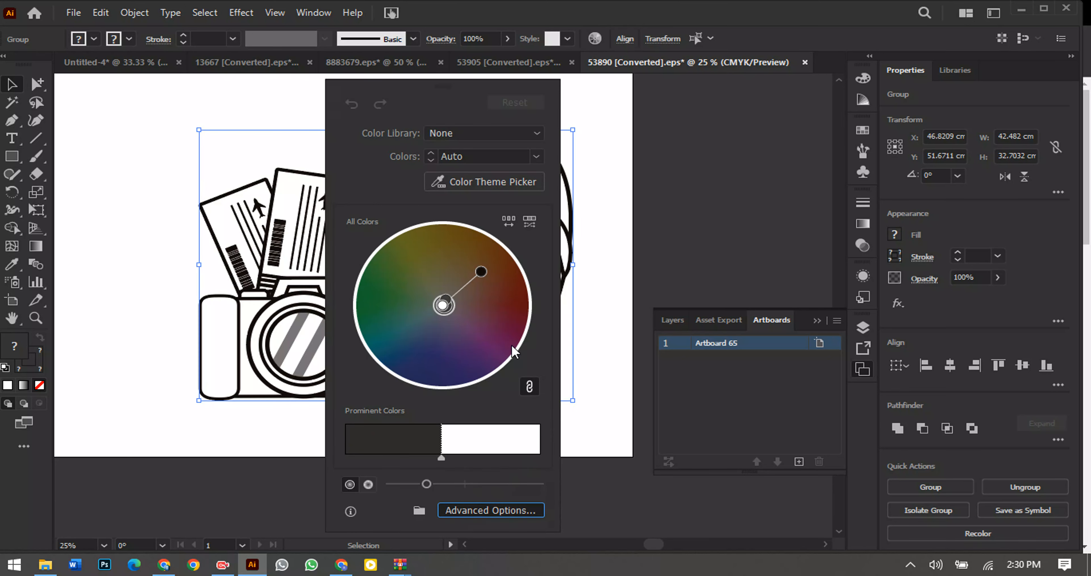
left_click(478, 510)
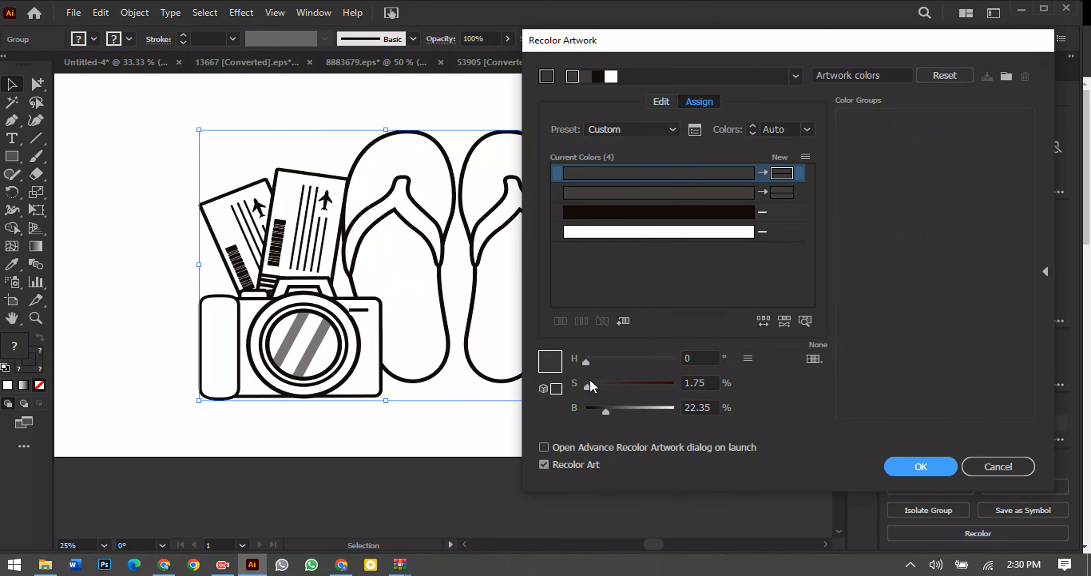
left_click_drag(587, 387, 584, 413)
left_click(769, 194)
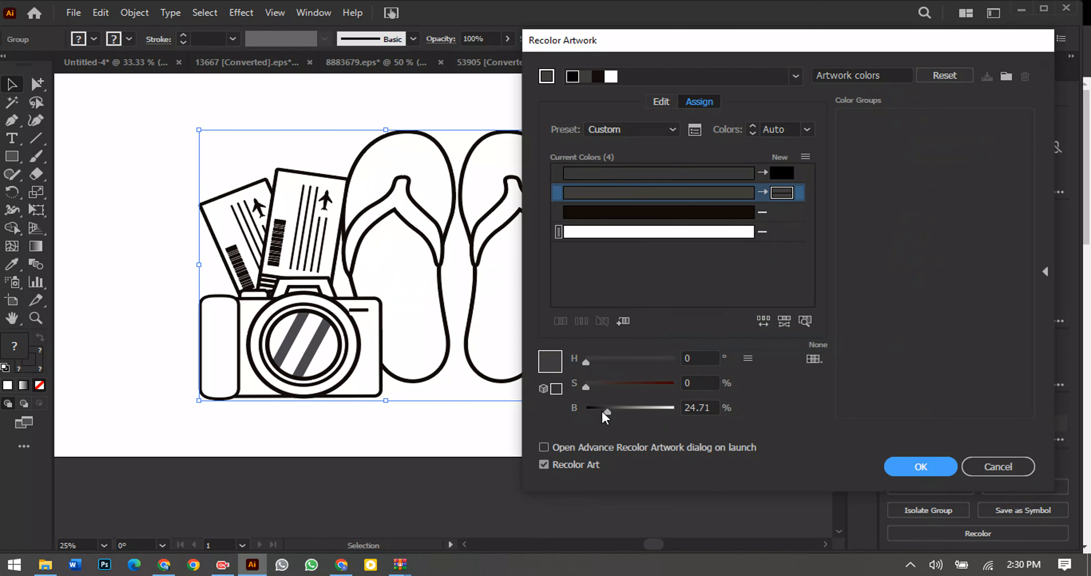
left_click_drag(599, 409, 568, 406)
left_click(910, 467)
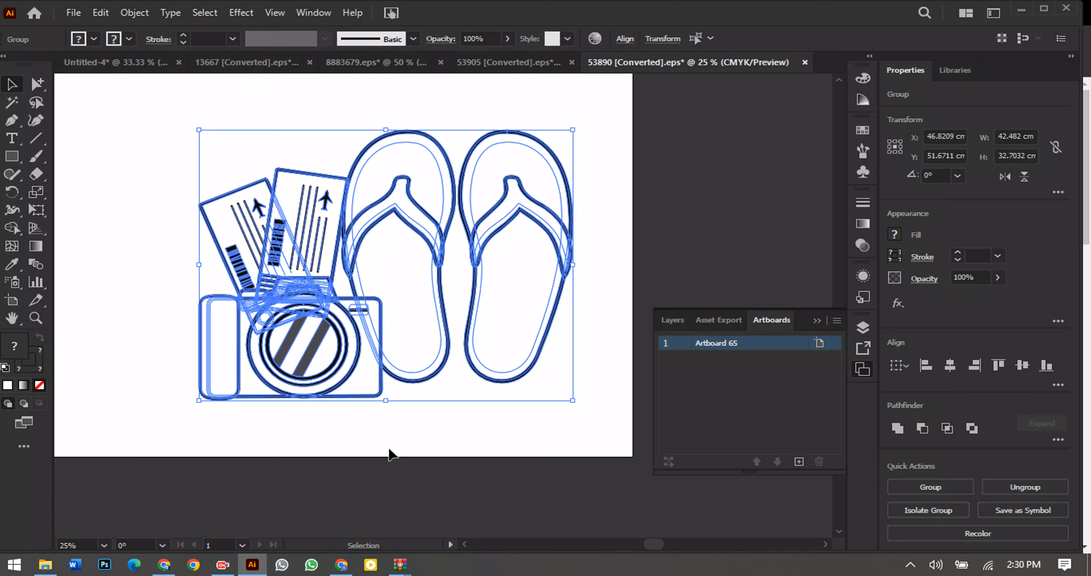
Step: Expand the strokes of the camera, tickets and flip-flops artwork, leaving the Fill option off
left_click(390, 452)
left_click(221, 212)
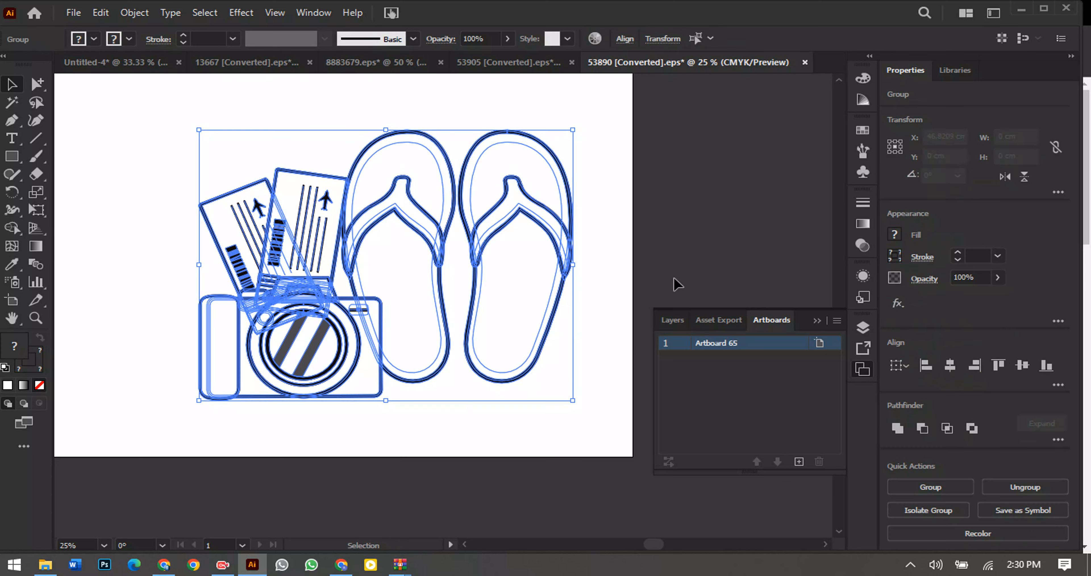
left_click(127, 13)
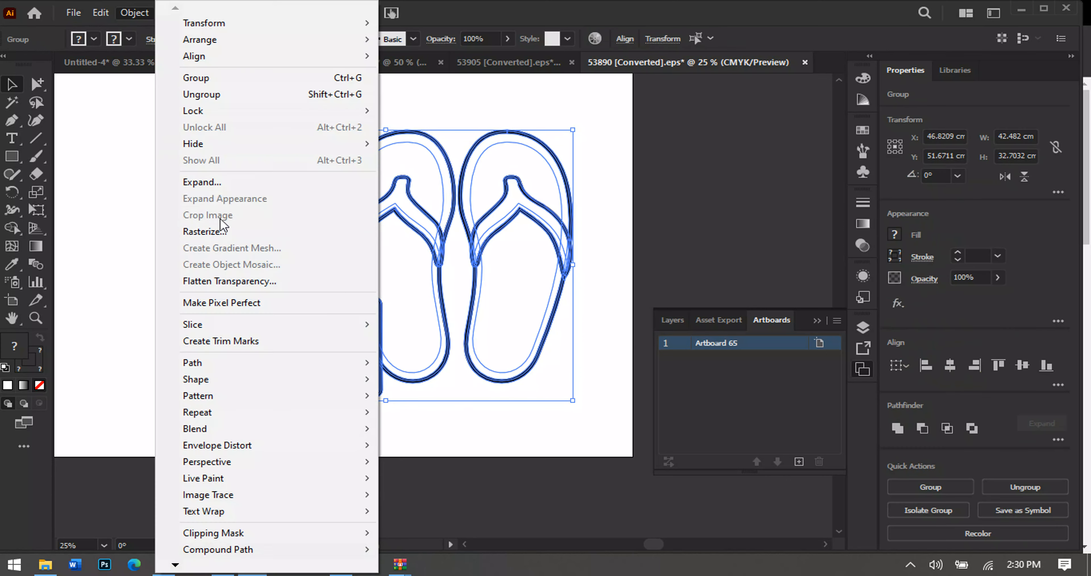
left_click(207, 181)
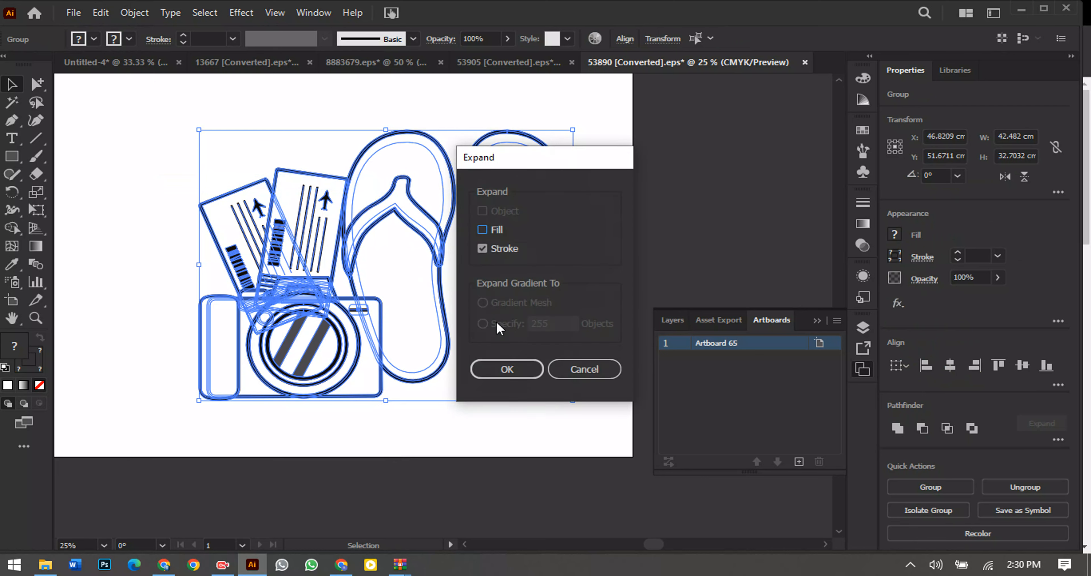
left_click(507, 369)
Step: Scale the artwork down to about 15.1 × 11.7 cm and copy it into the Untitled-4 document's second page
left_click_drag(206, 129, 318, 217)
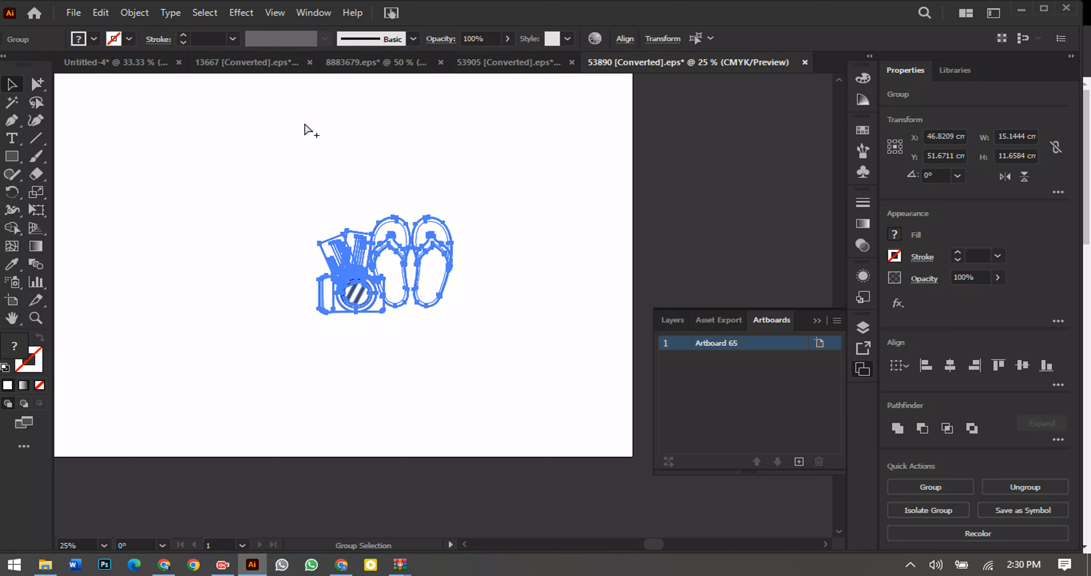
left_click(311, 130)
left_click(154, 61)
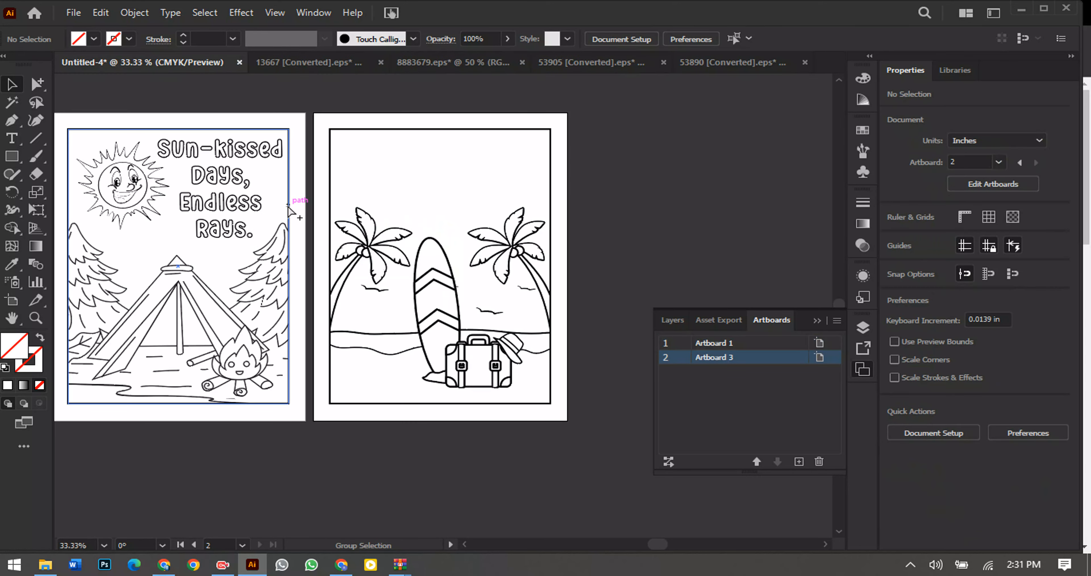
key("ctrl+v")
Step: Reflect the pasted artwork across the vertical axis so the camera sits on the other side of the flip-flops
scroll(457, 337, "up", 2)
right_click(452, 296)
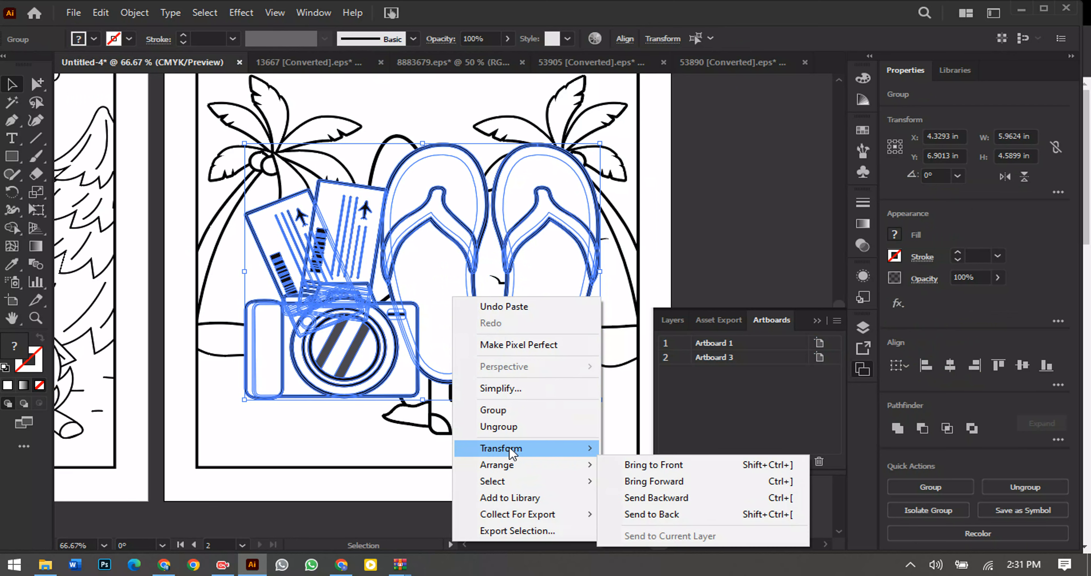
mouse_move(501, 447)
left_click(641, 372)
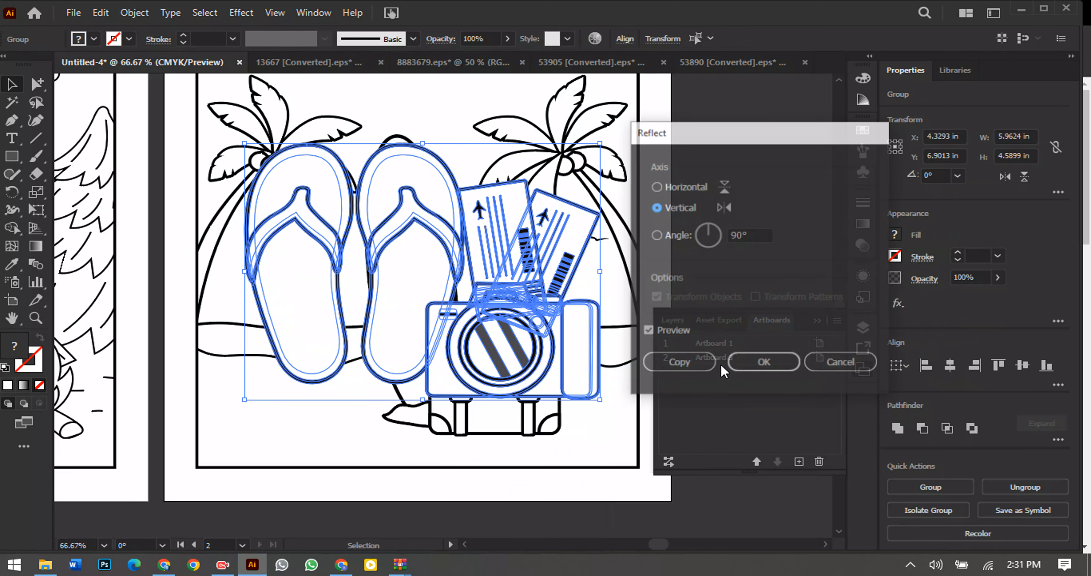
left_click(771, 360)
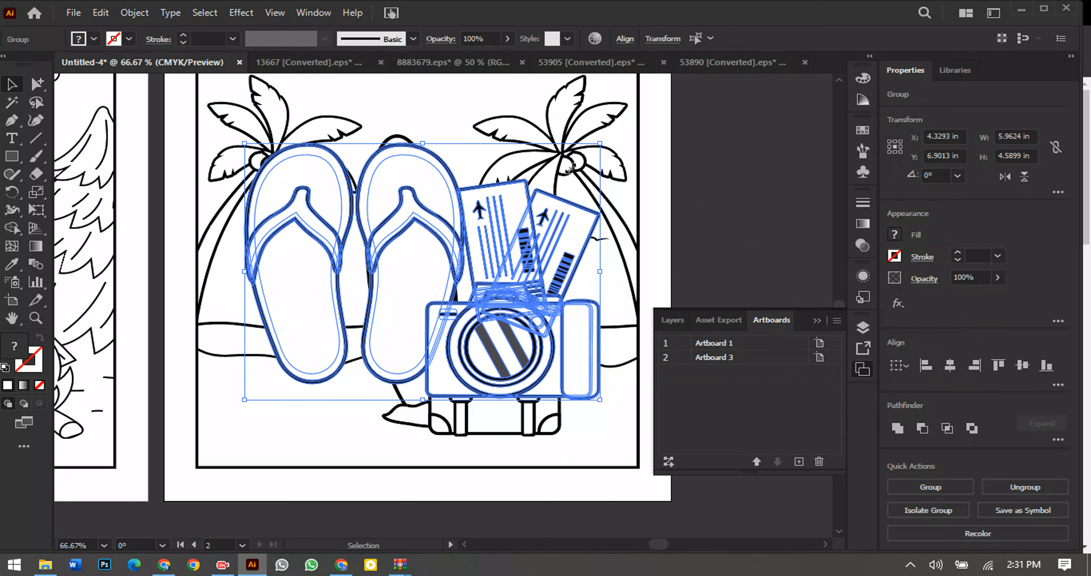
Step: Shrink the artwork to about 2.82 × 2.17 in and place it on the beach beside the surfboard, opposite the suitcase
left_click_drag(600, 143, 426, 305)
left_click_drag(368, 371, 353, 415)
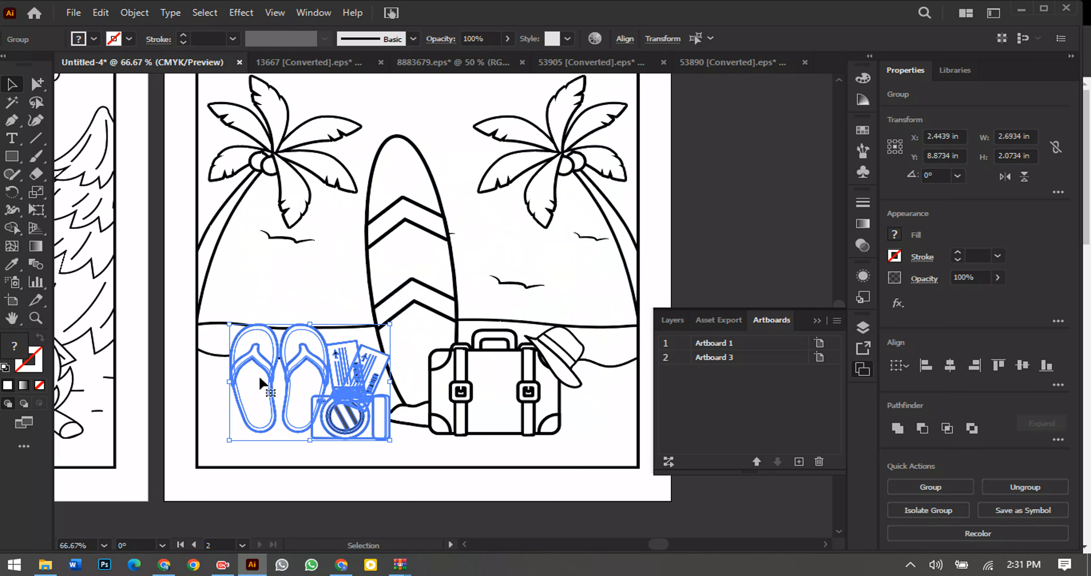
left_click_drag(225, 319, 227, 319)
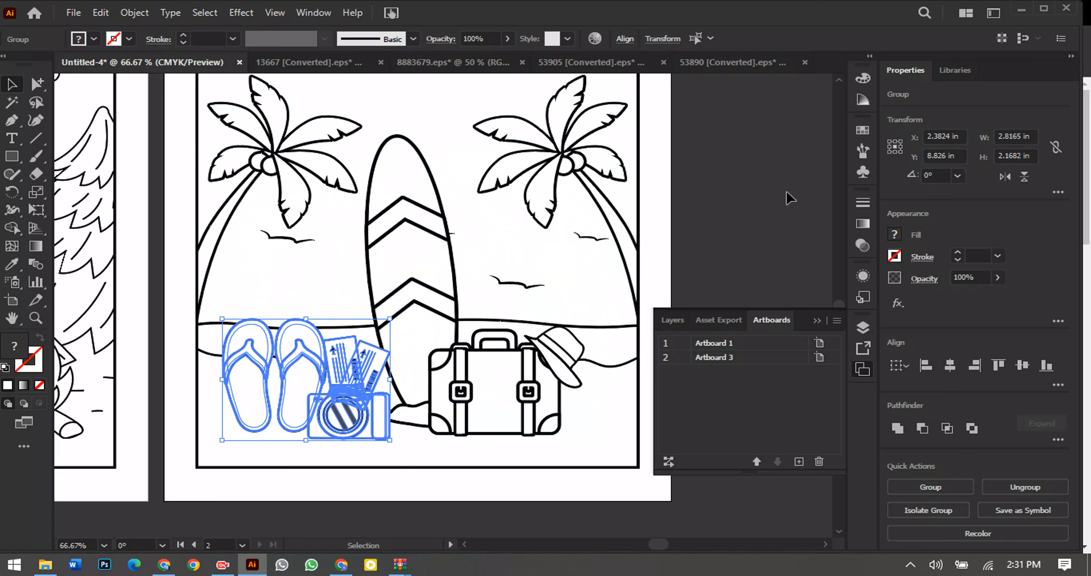
left_click(739, 188)
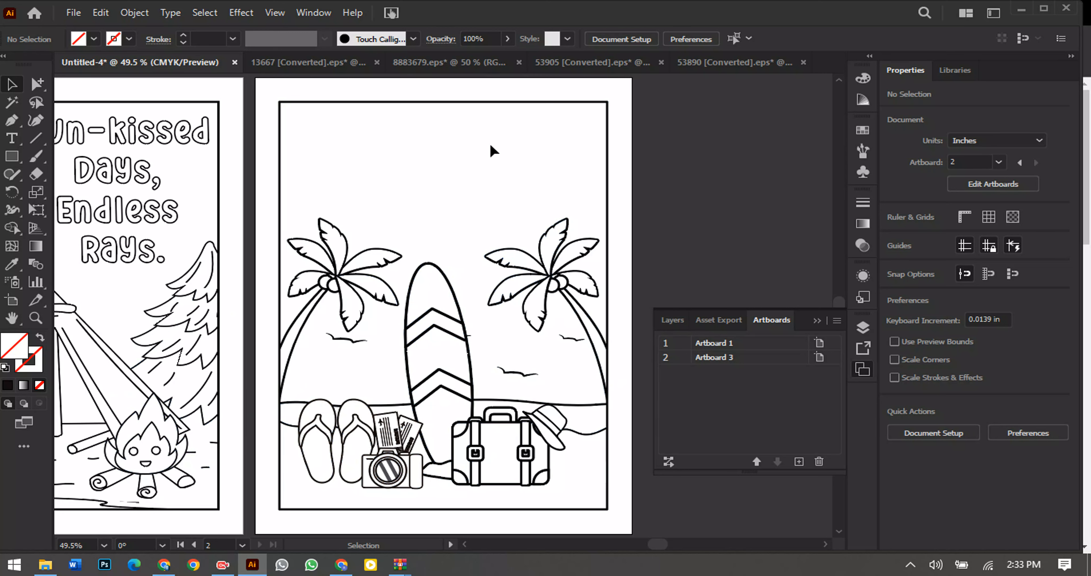
Step: Switch to the browser, copy the quote "Life is better in flip-flops." from the ChatGPT list, and return to Illustrator
left_click(164, 564)
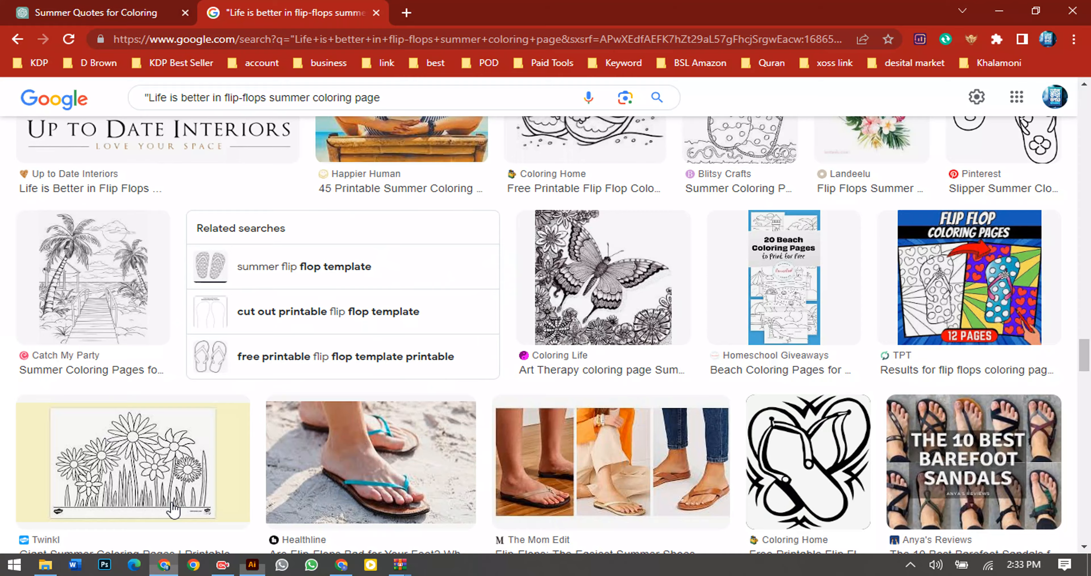
left_click(125, 6)
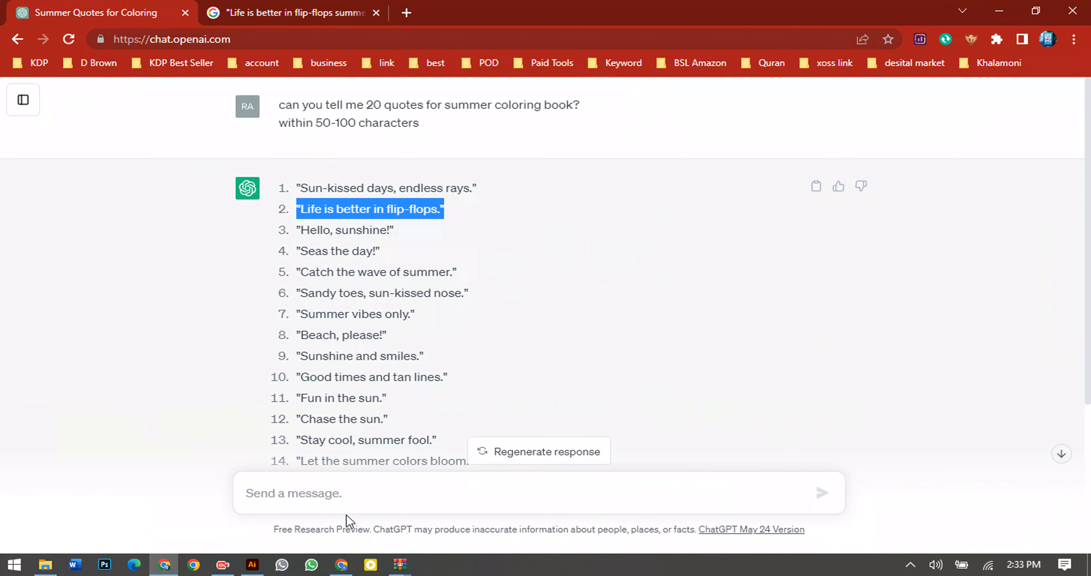
left_click(252, 564)
Step: Add the text "Life is better in flip-flops." in quotation marks above the palm trees on the second page, scaled to about 71 pt
left_click(13, 138)
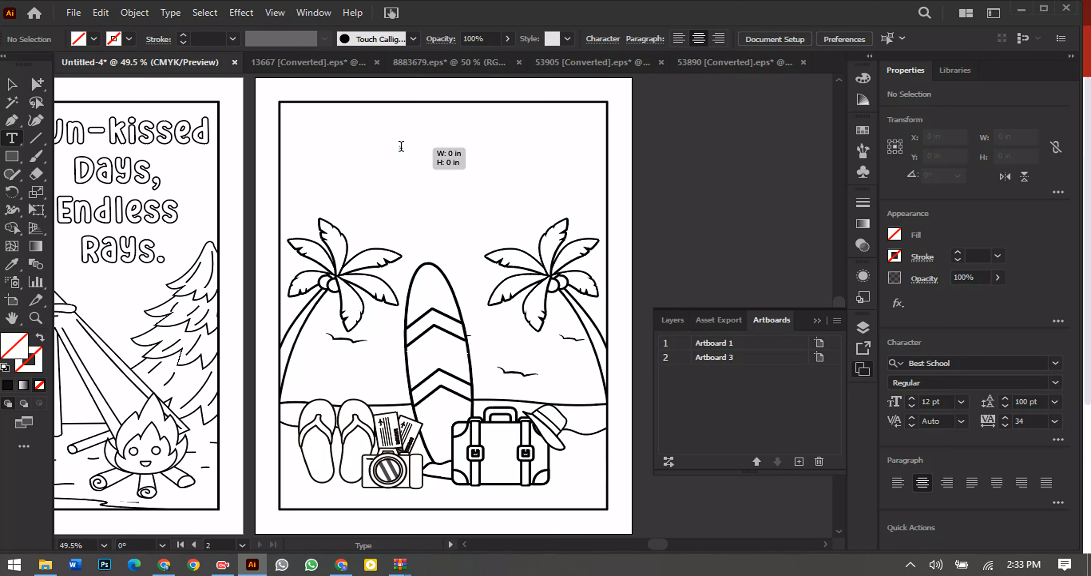
left_click(401, 146)
left_click(12, 84)
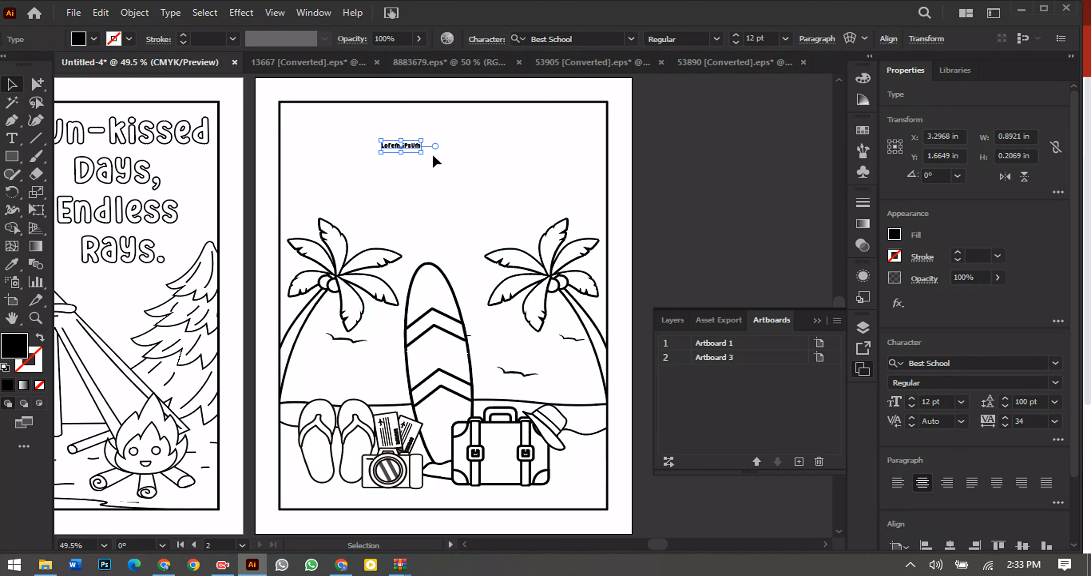
left_click_drag(425, 154, 517, 172)
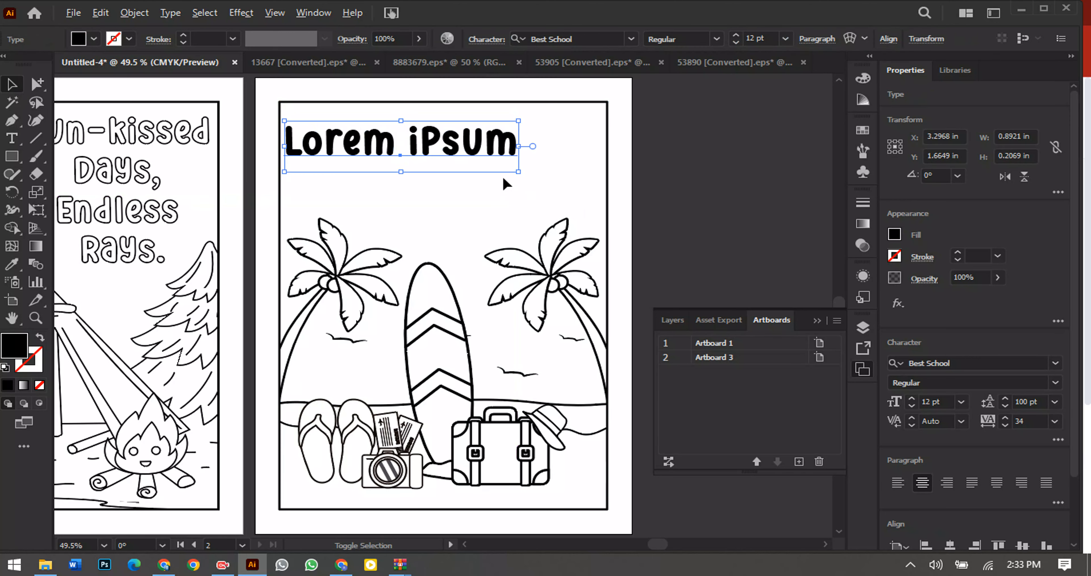
triple_click(486, 157)
type("\"Life is better in flip-flops.\"")
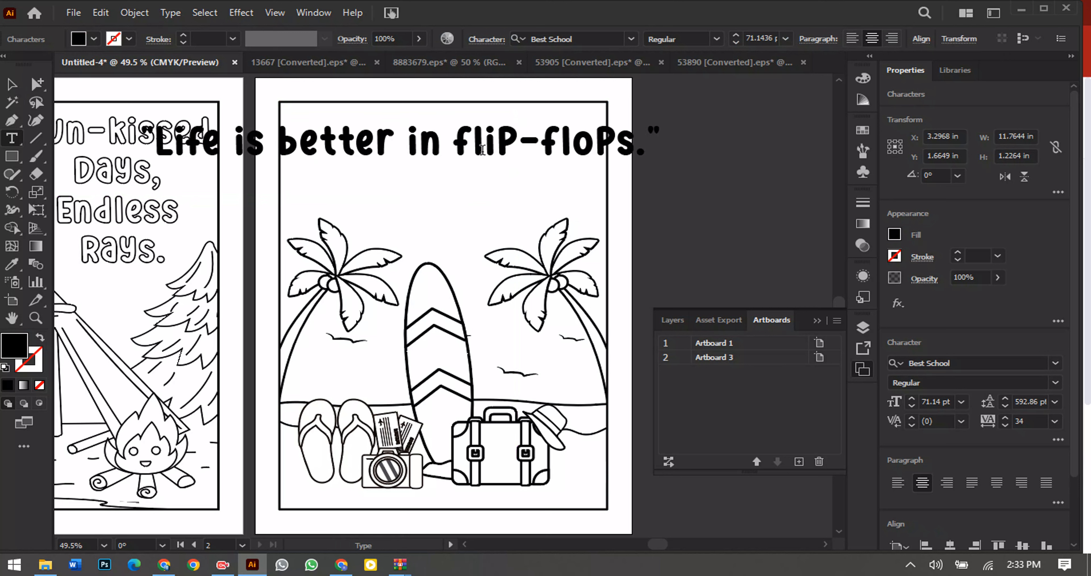
Step: Break the quote into two lines before "in" and remove both quotation marks
left_click(408, 142)
key("Return")
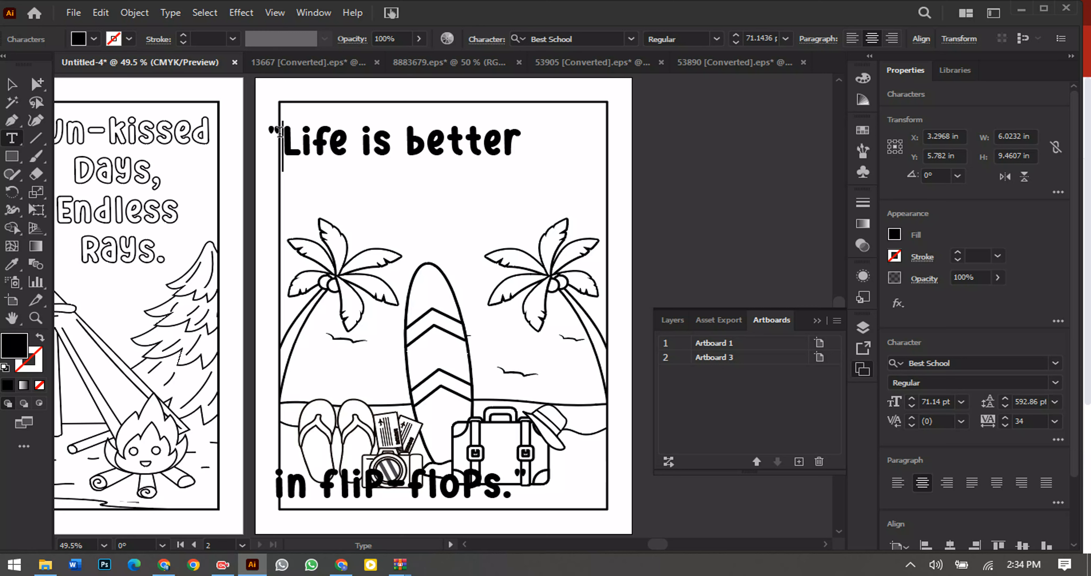
key("BackSpace")
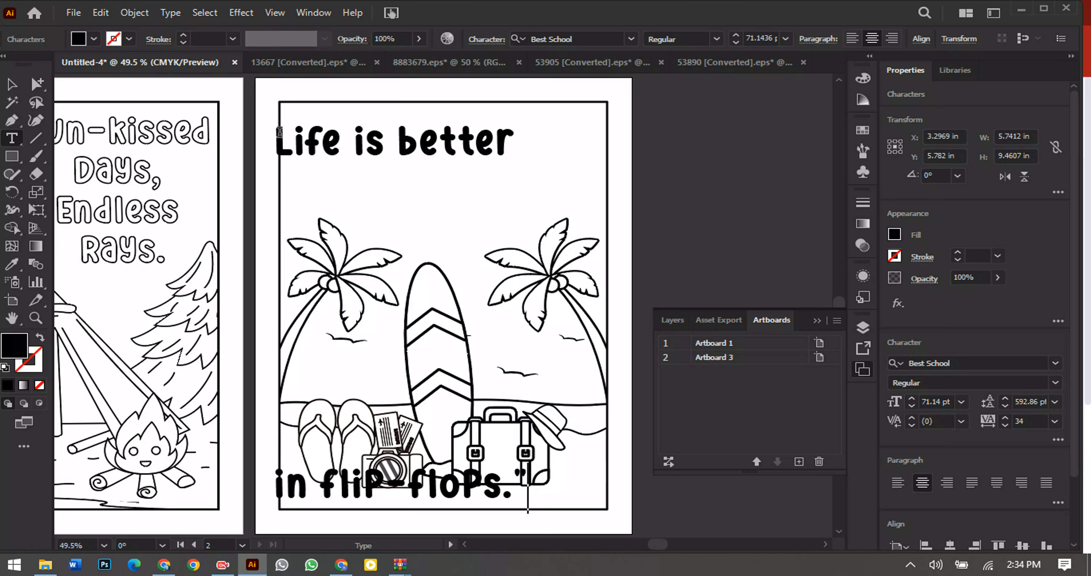
key("BackSpace")
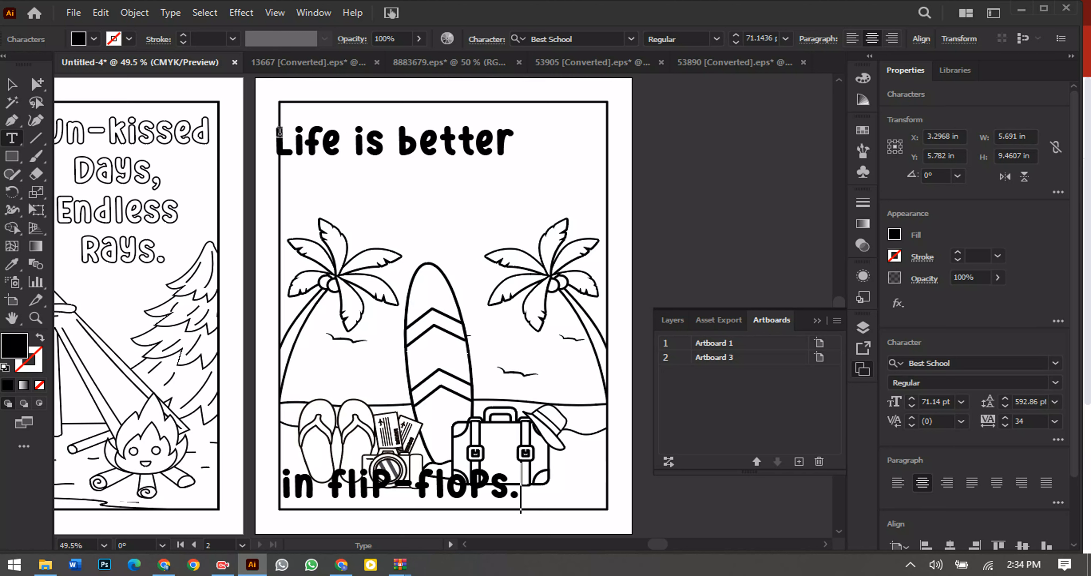
Step: Set the quote's leading to 100 pt
left_click(15, 86)
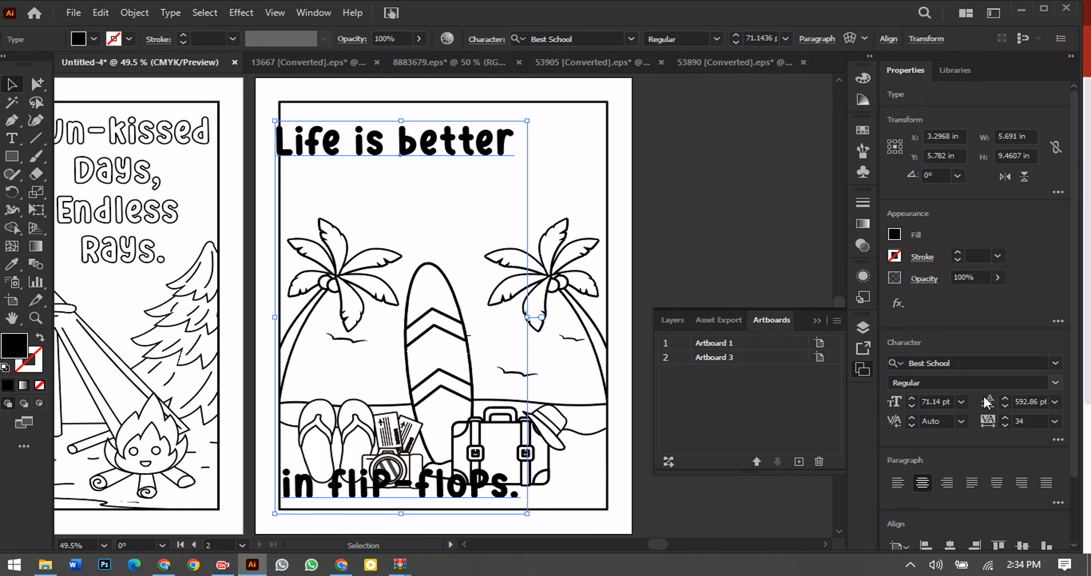
left_click(1035, 400)
type("100")
key("Return")
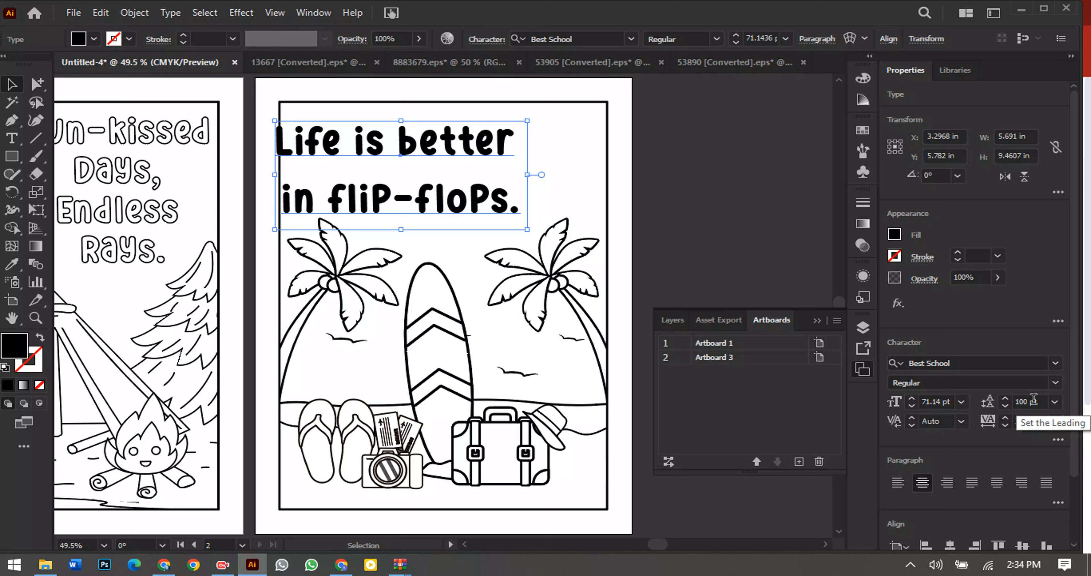
Step: Move the quote inside the frame above the palm trees with 71 pt leading and convert its text to outlines
left_click_drag(473, 206, 527, 202)
left_click_drag(1007, 404, 1008, 405)
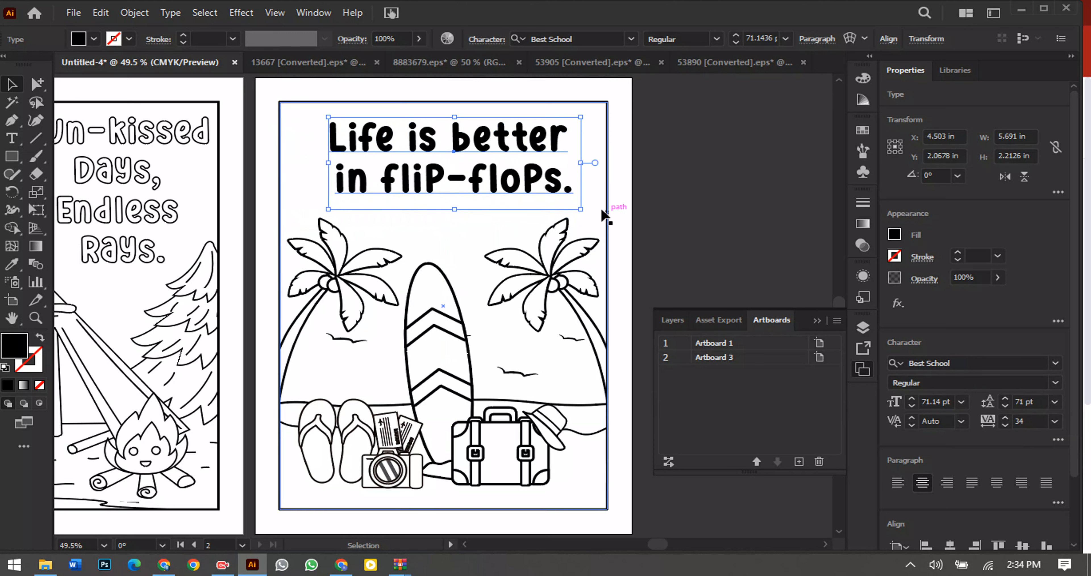
left_click(631, 203)
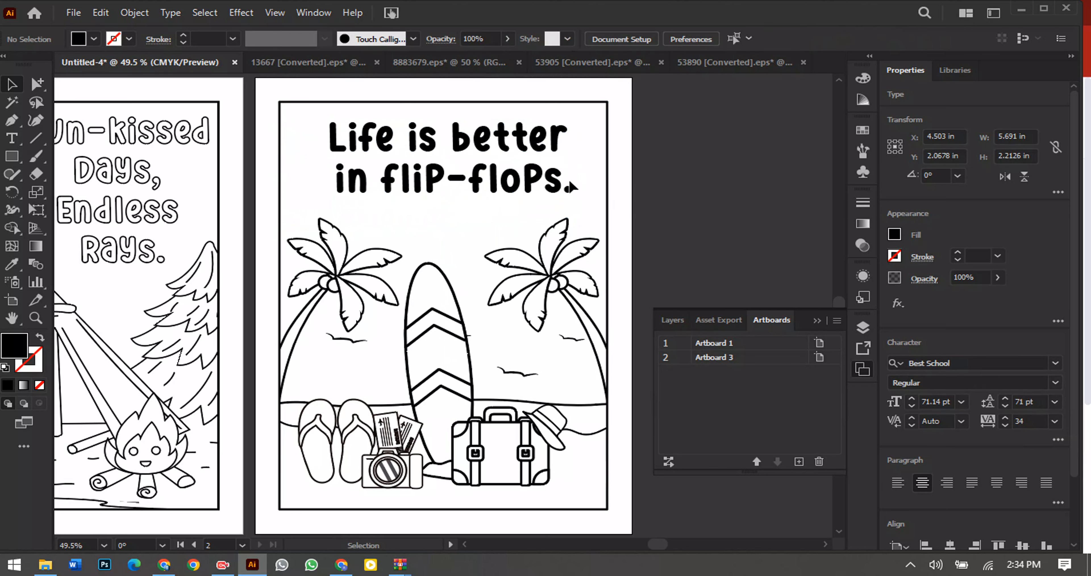
Step: Centre the outlined quote horizontally within the second page's frame and position it above the palm trees
left_click(561, 186)
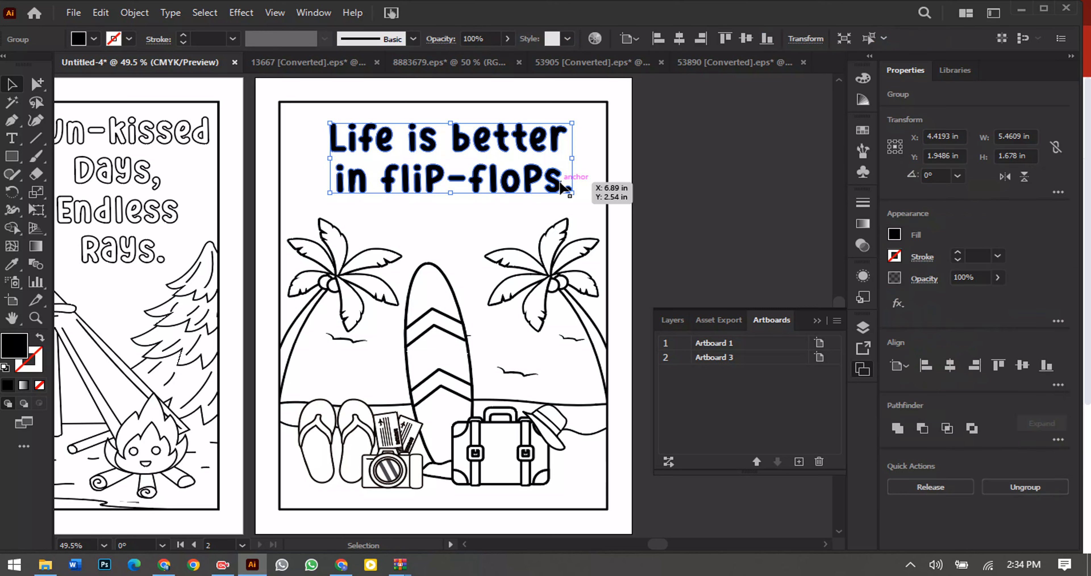
left_click(607, 186, "shift")
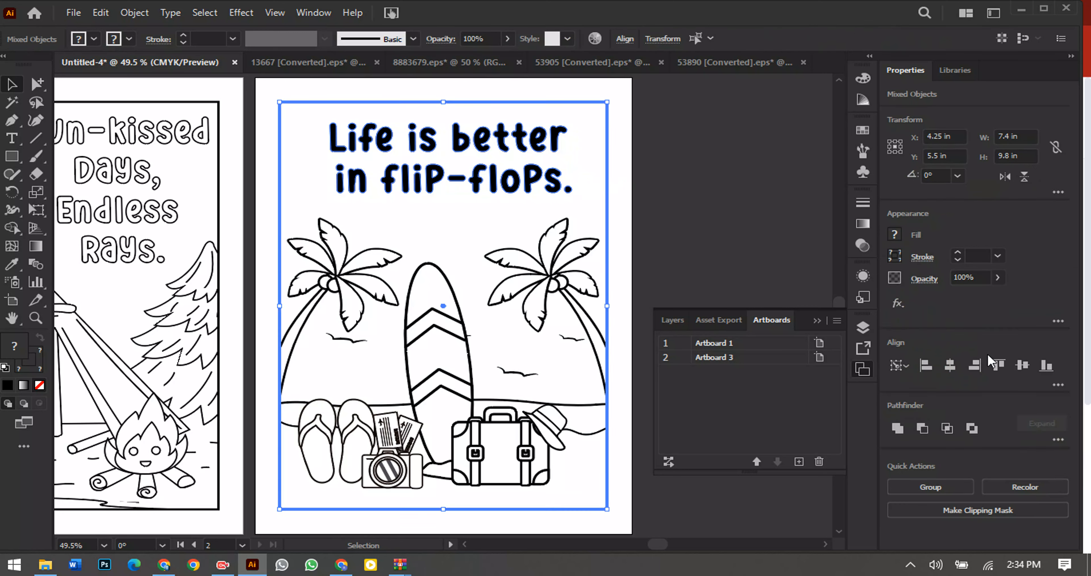
left_click(950, 364)
left_click(1022, 365)
left_click(703, 210)
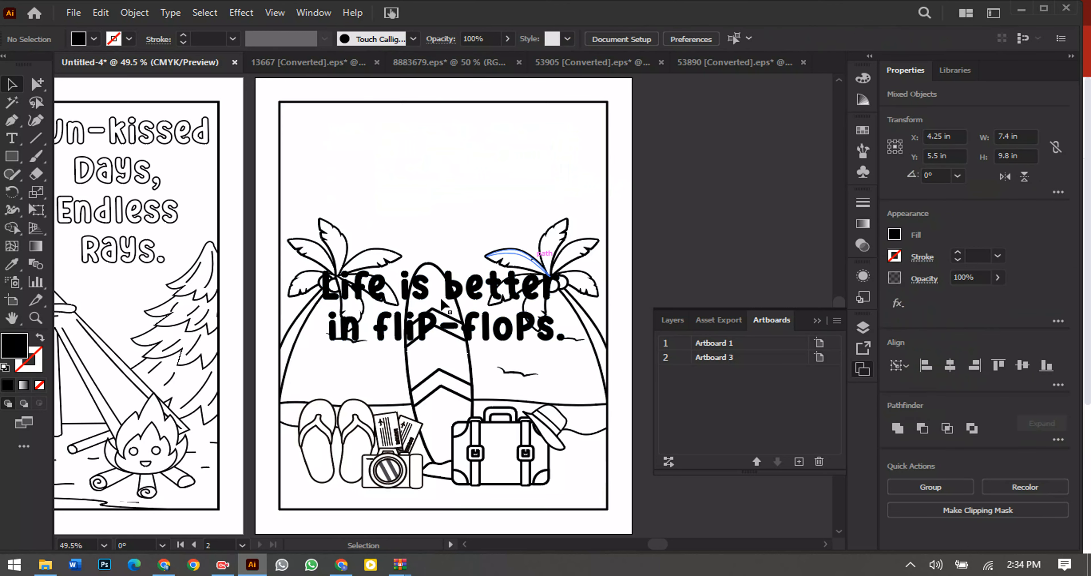
left_click_drag(466, 299, 466, 157)
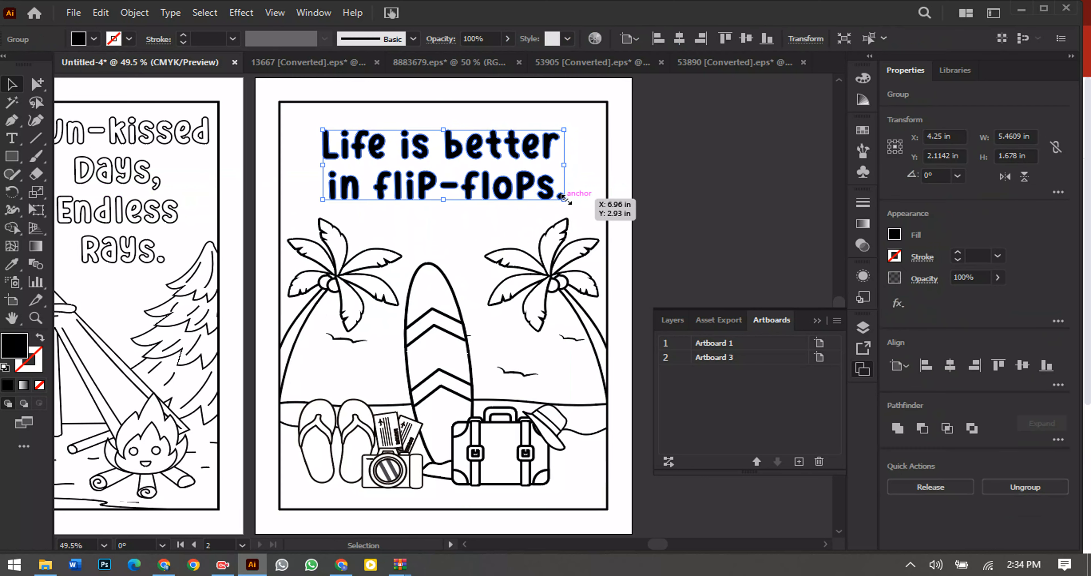
Step: Enlarge the quote to about 6.26 in wide and turn its black fill into a 1.5 pt black stroke with no fill
left_click_drag(564, 199, 584, 206)
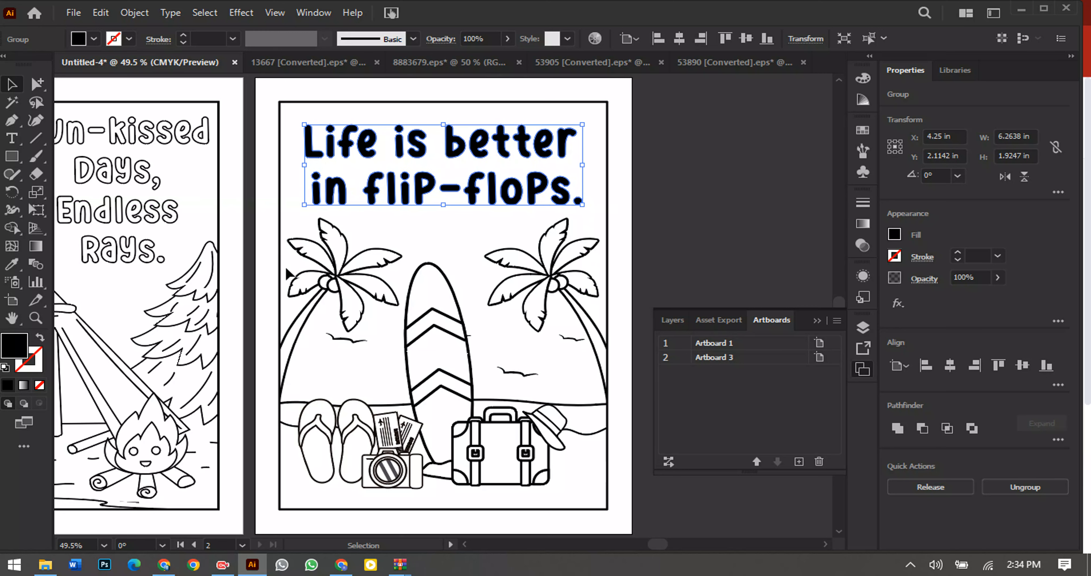
left_click(40, 341)
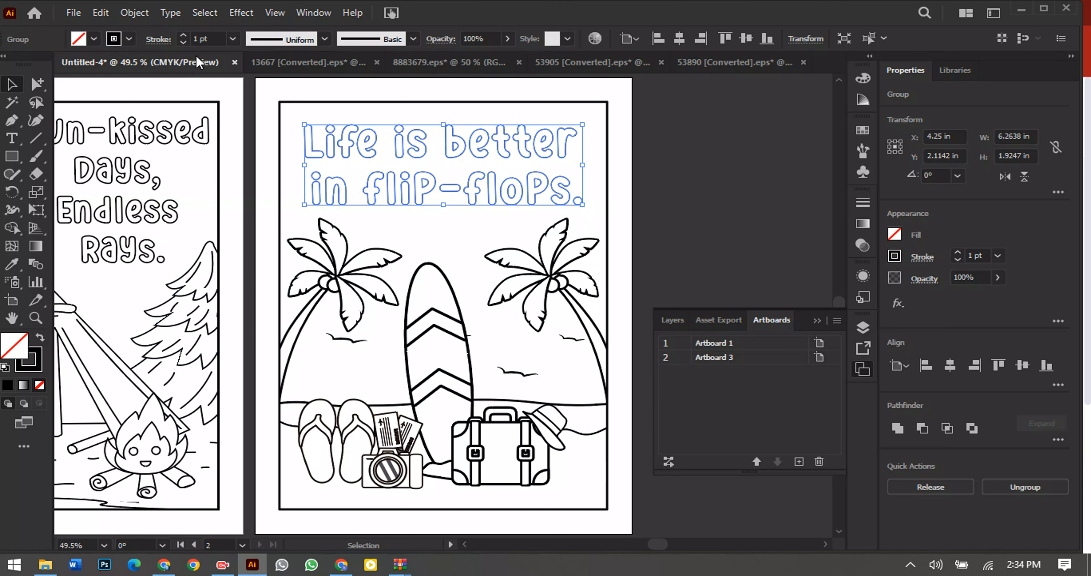
left_click(196, 38)
type("1.5")
key("Return")
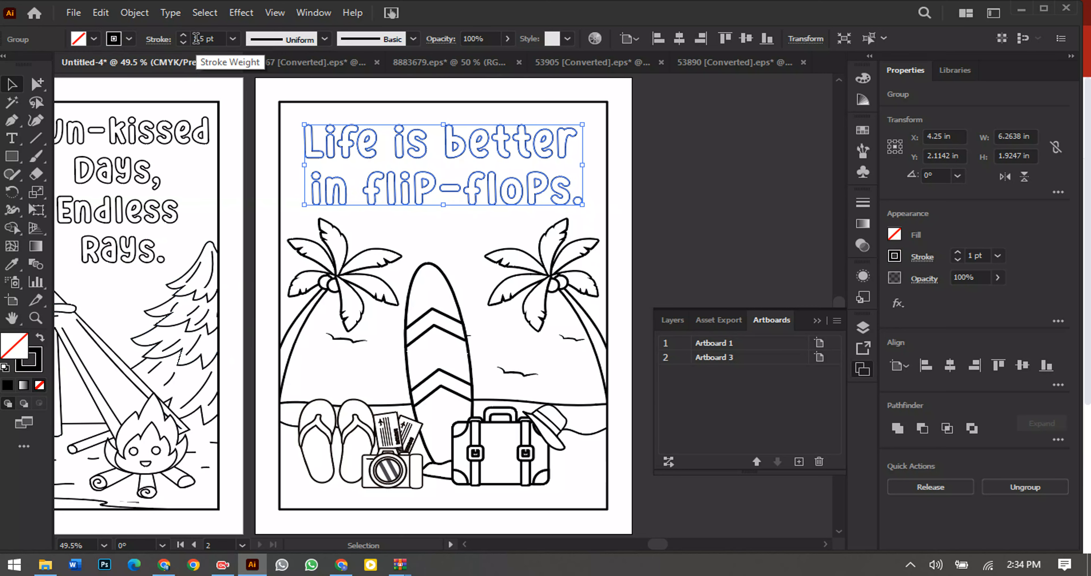
Step: Expand the quote lettering's stroke into shapes and deselect it
left_click(134, 12)
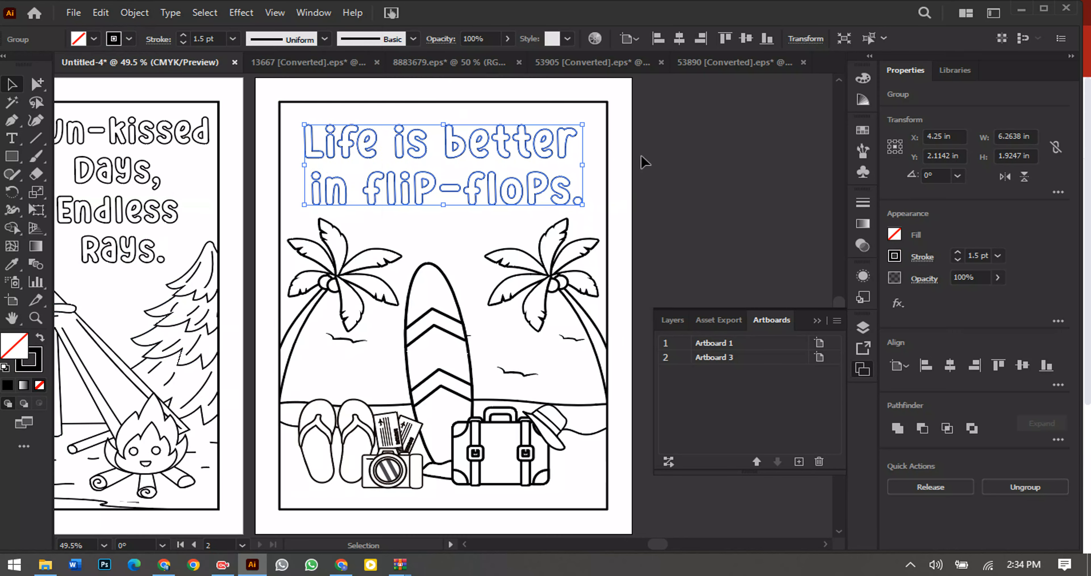
left_click(546, 152)
left_click(546, 152)
left_click(136, 13)
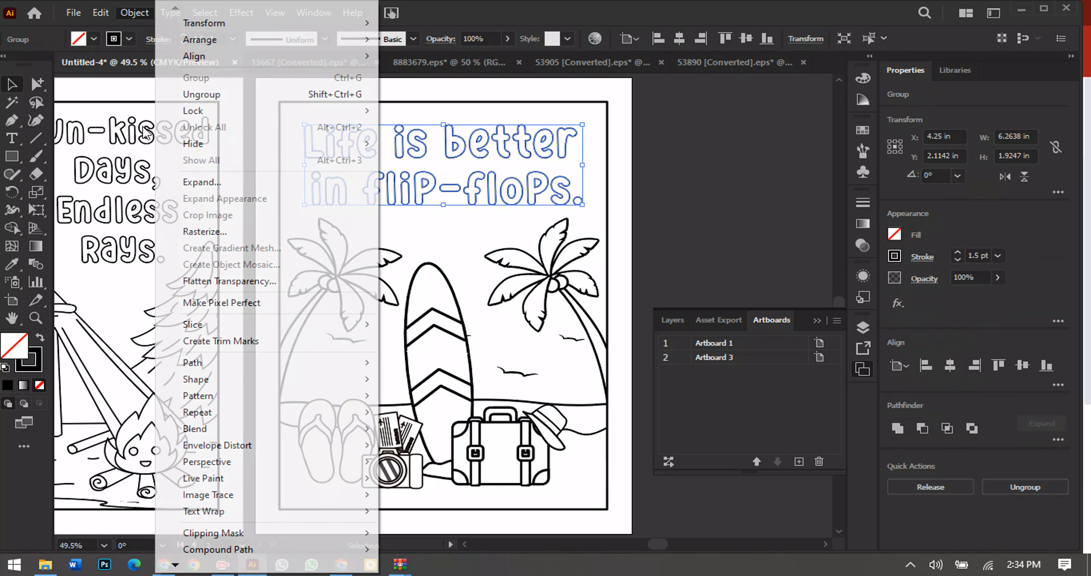
left_click(202, 181)
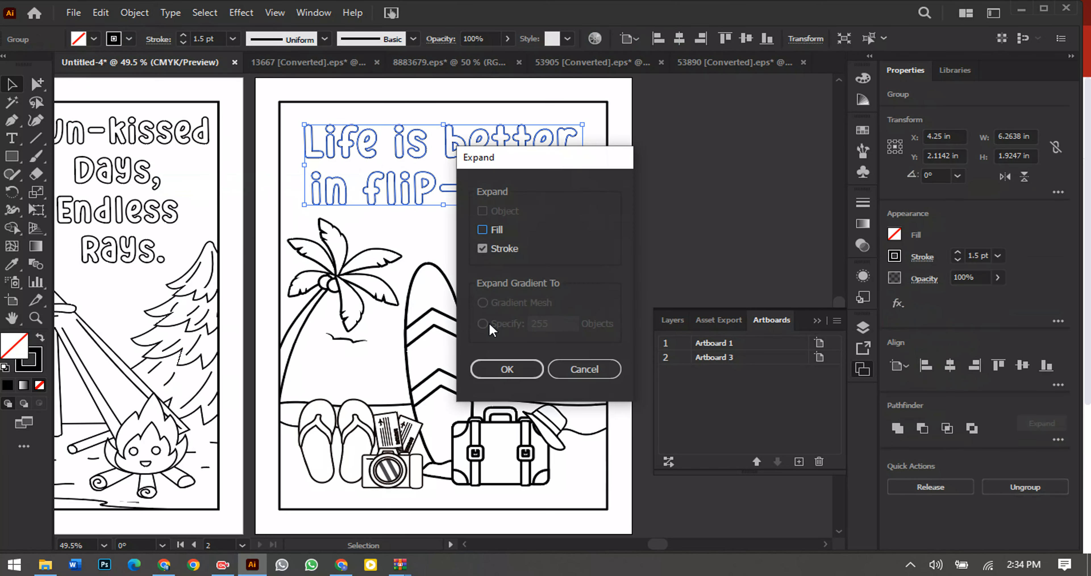
left_click(507, 368)
left_click(724, 199)
Step: View both finished coloring pages side by side and switch to the 53905 [Converted].eps beach document
key("ctrl+minus")
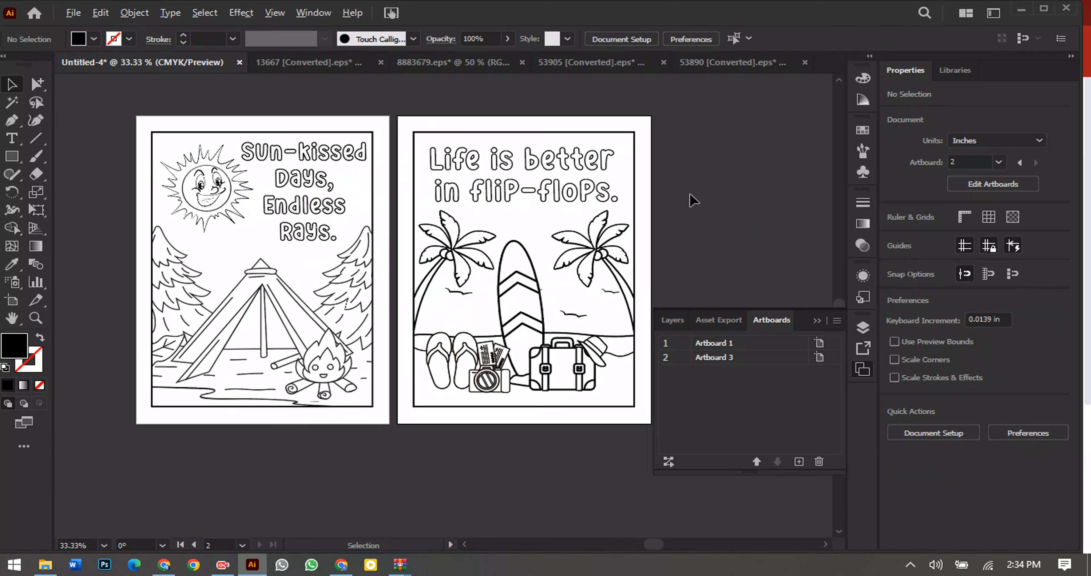
left_click_drag(707, 191, 680, 186)
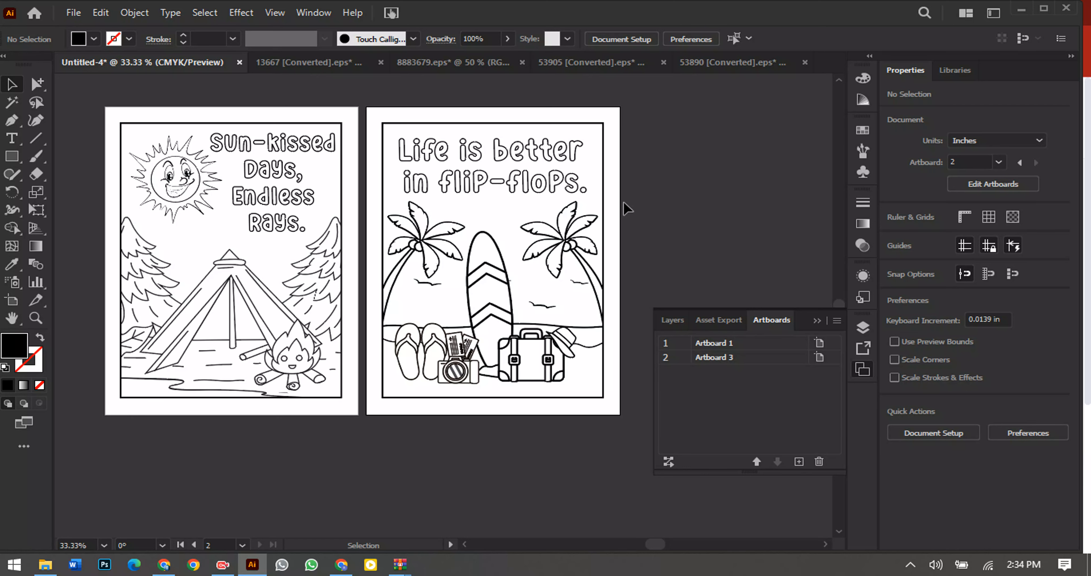
left_click_drag(288, 199, 398, 182)
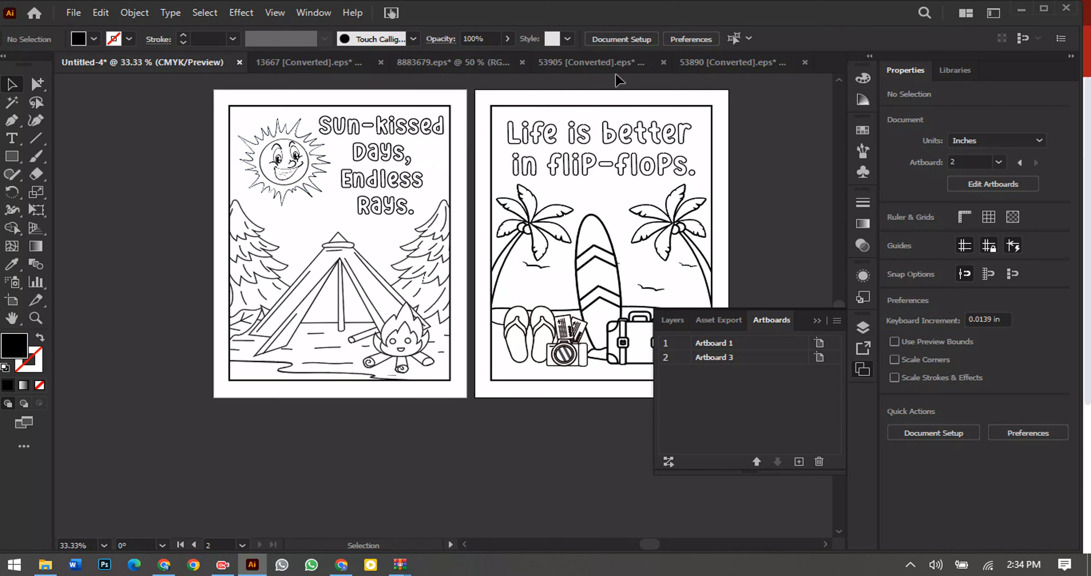
left_click(614, 63)
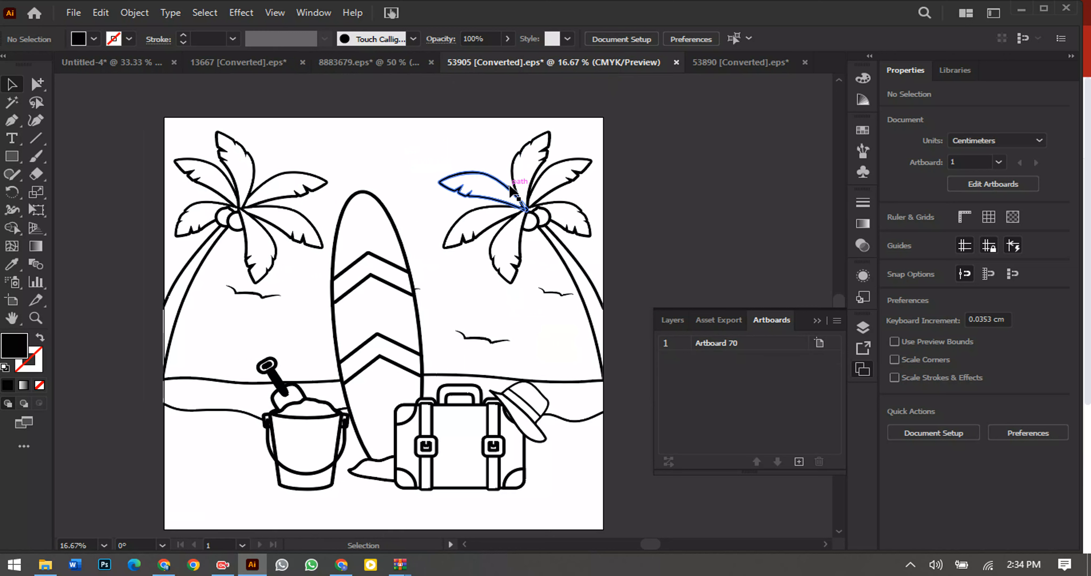